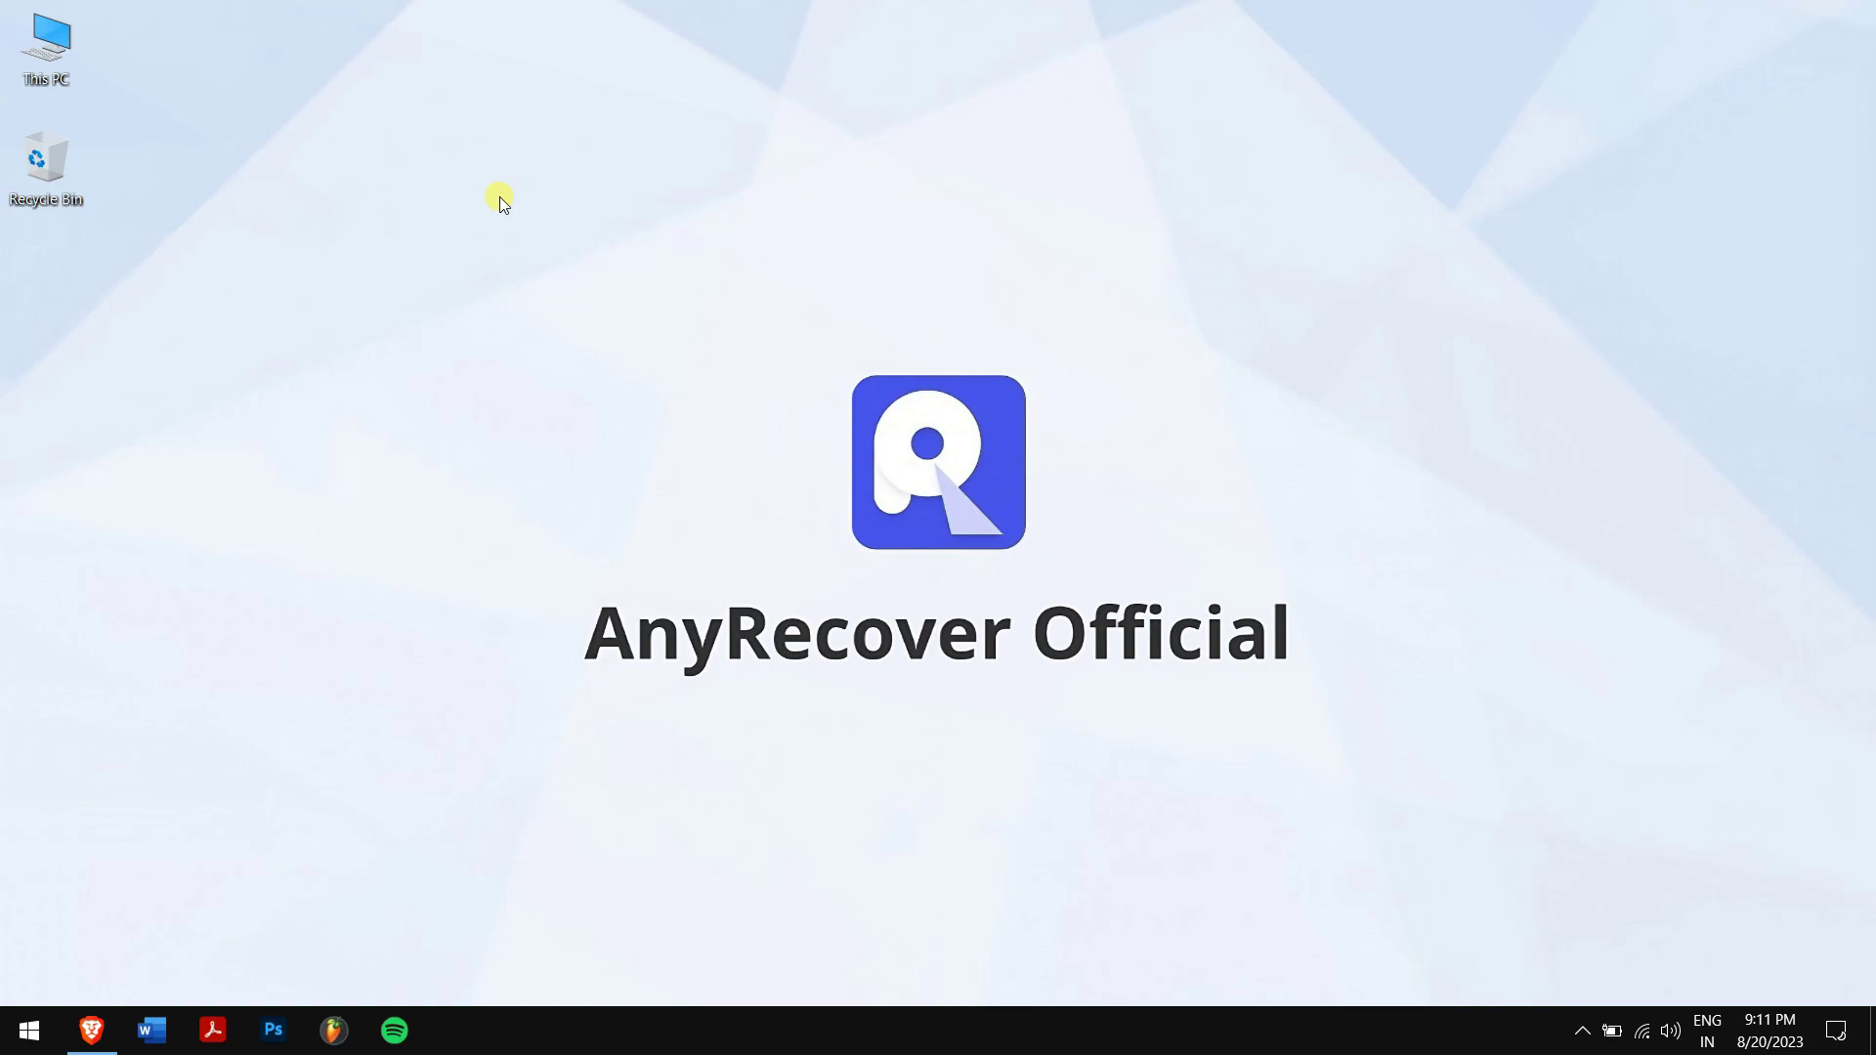
Open This PC and the external HDD (G:) drive to see that it is empty.
double_click(58, 57)
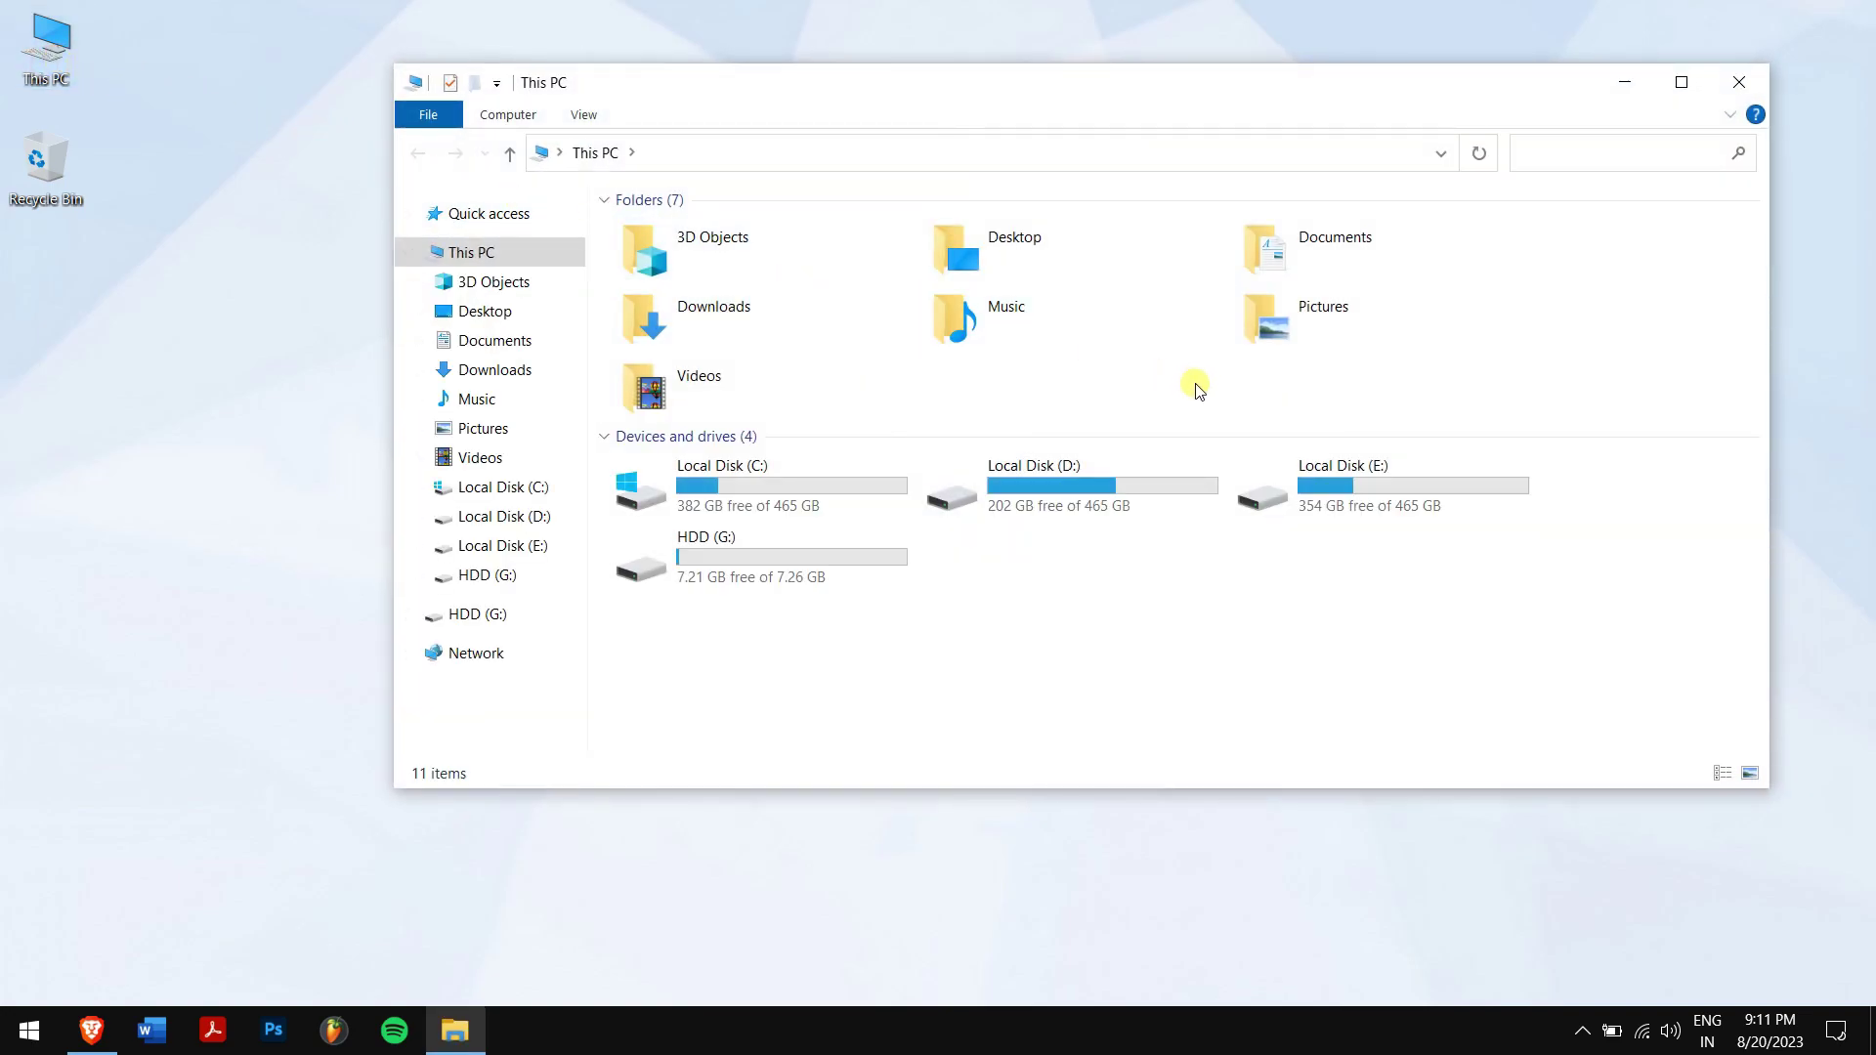
drag(894, 642, 733, 531)
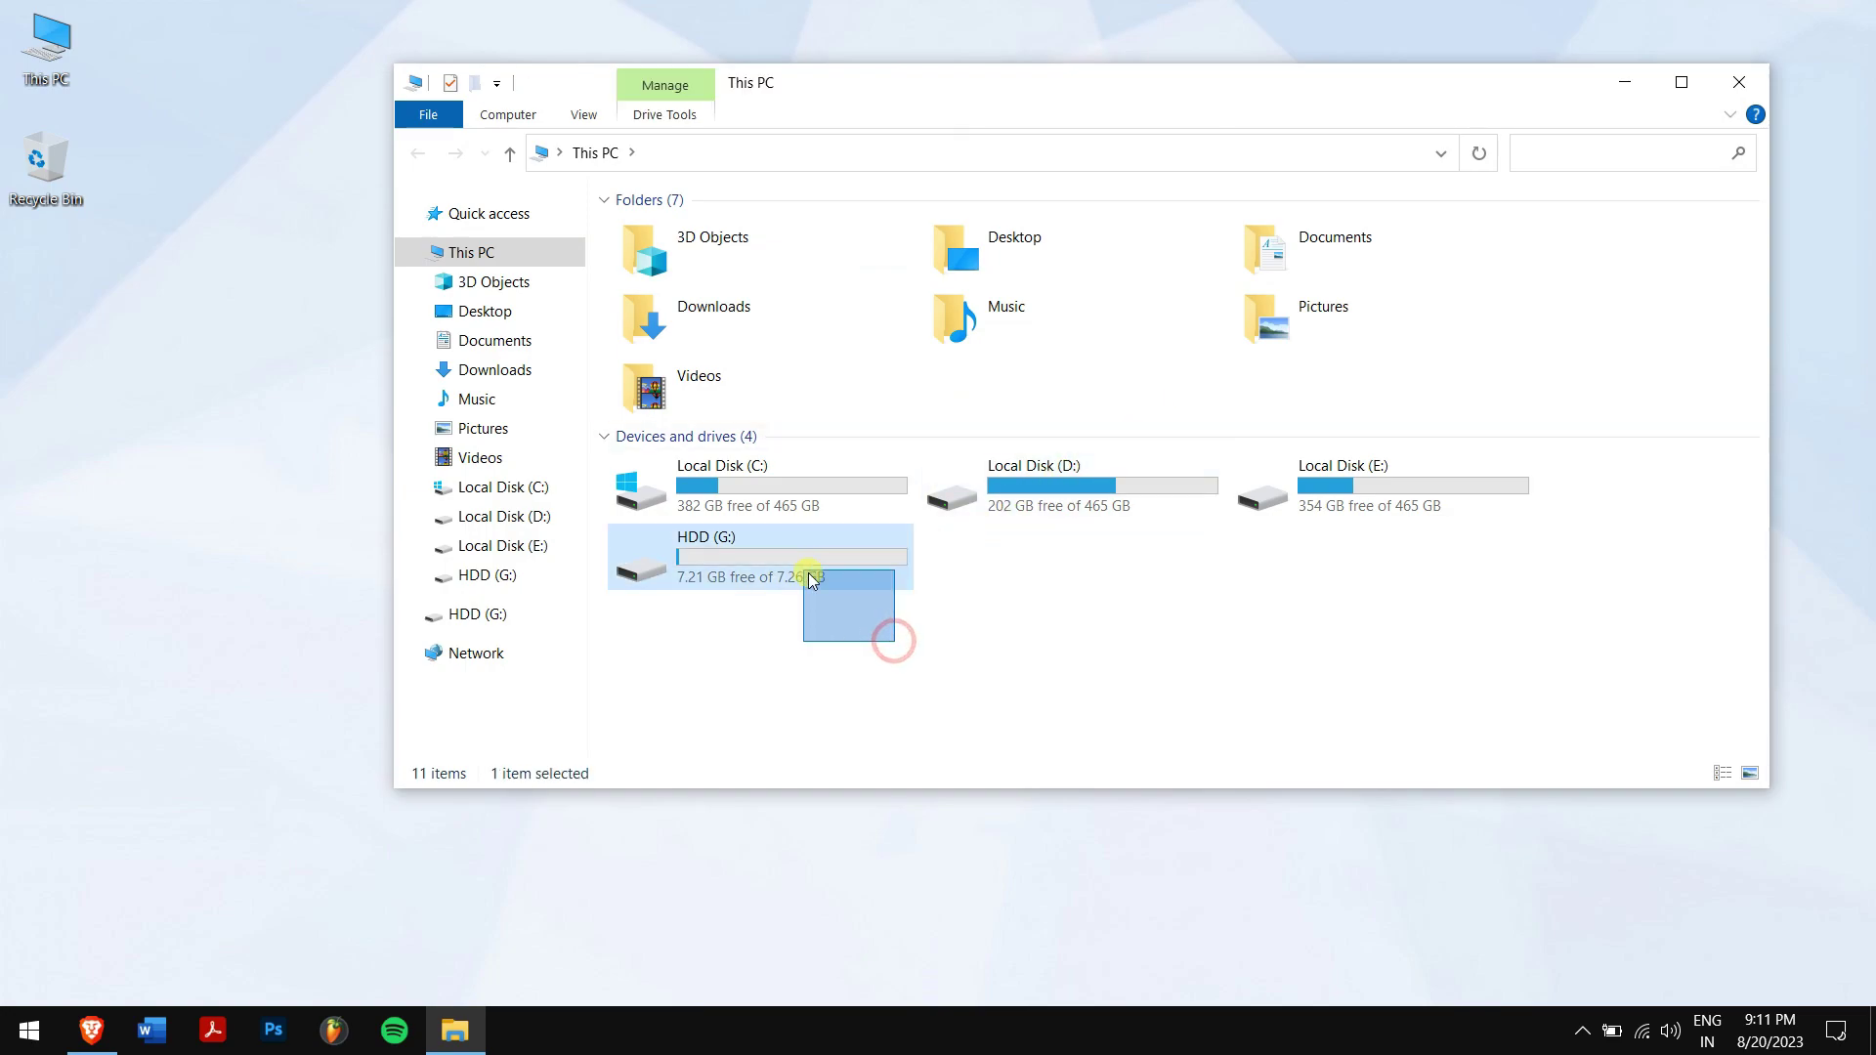
click(818, 670)
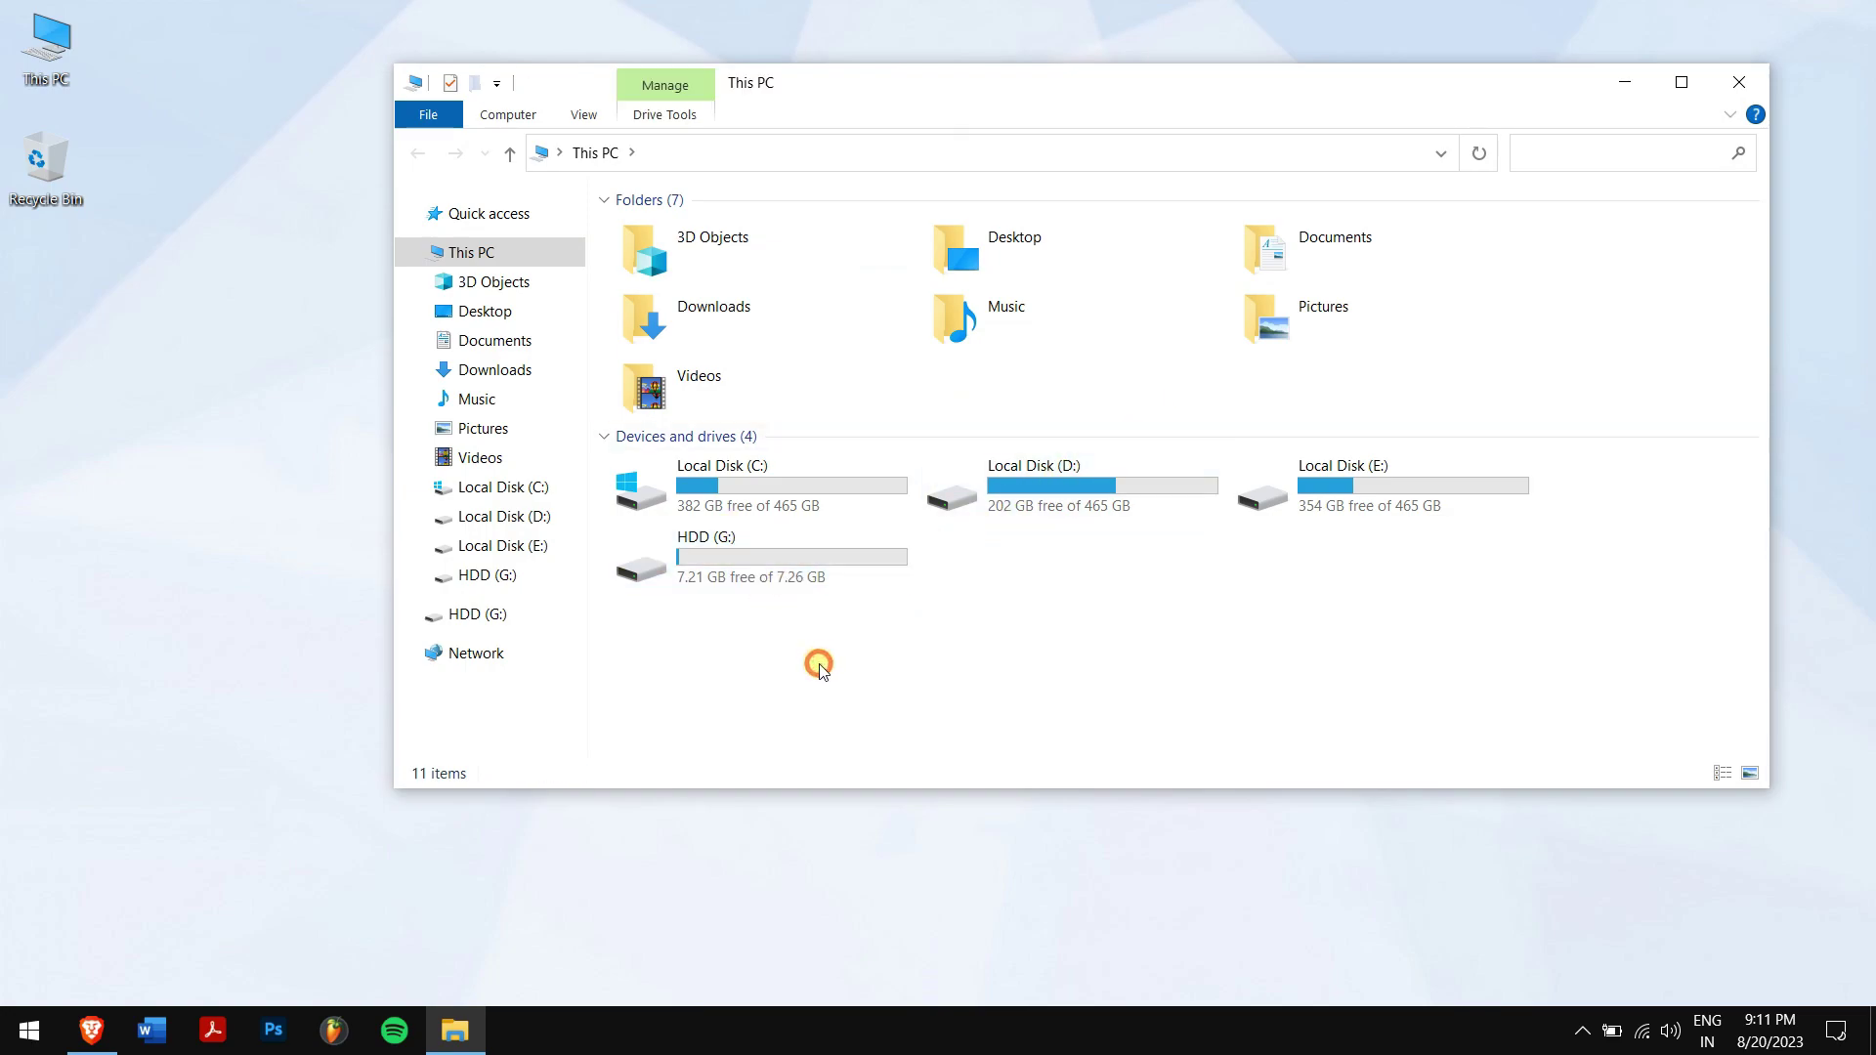
double_click(753, 561)
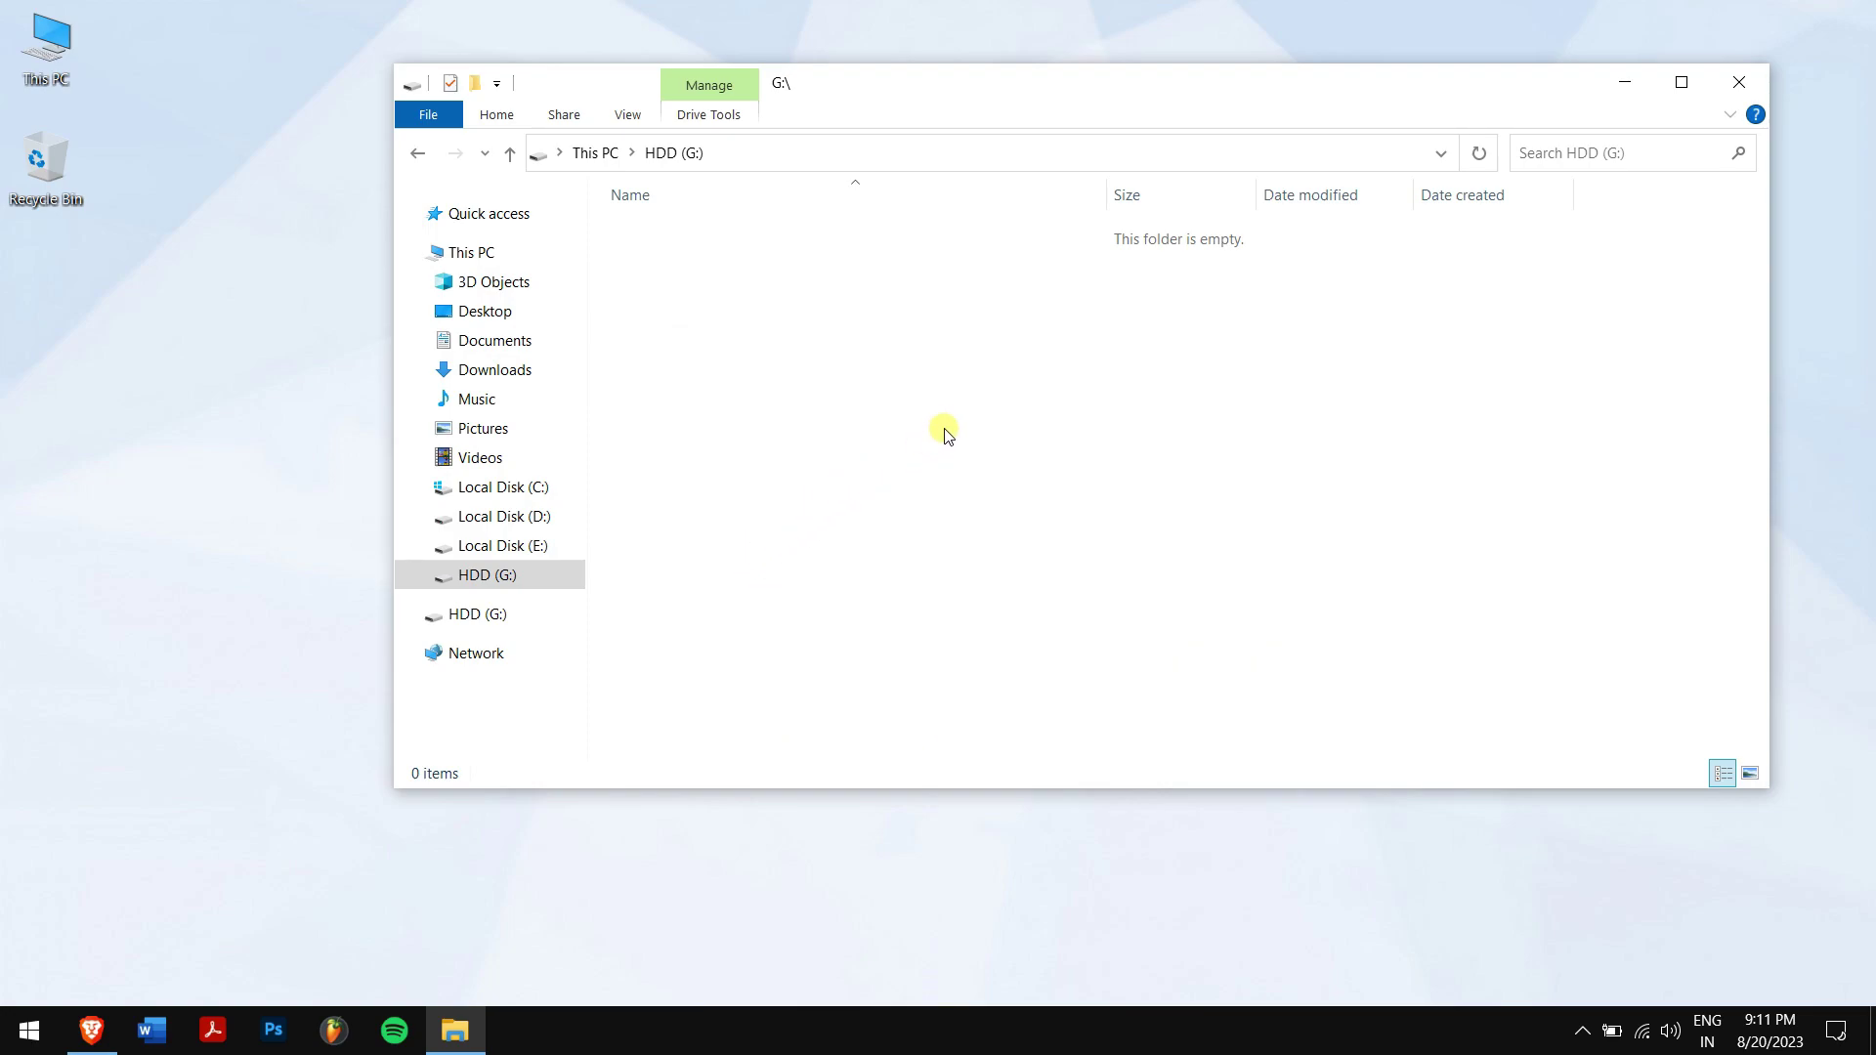
Return to This PC and bring the AnyRecover website to the front.
click(510, 152)
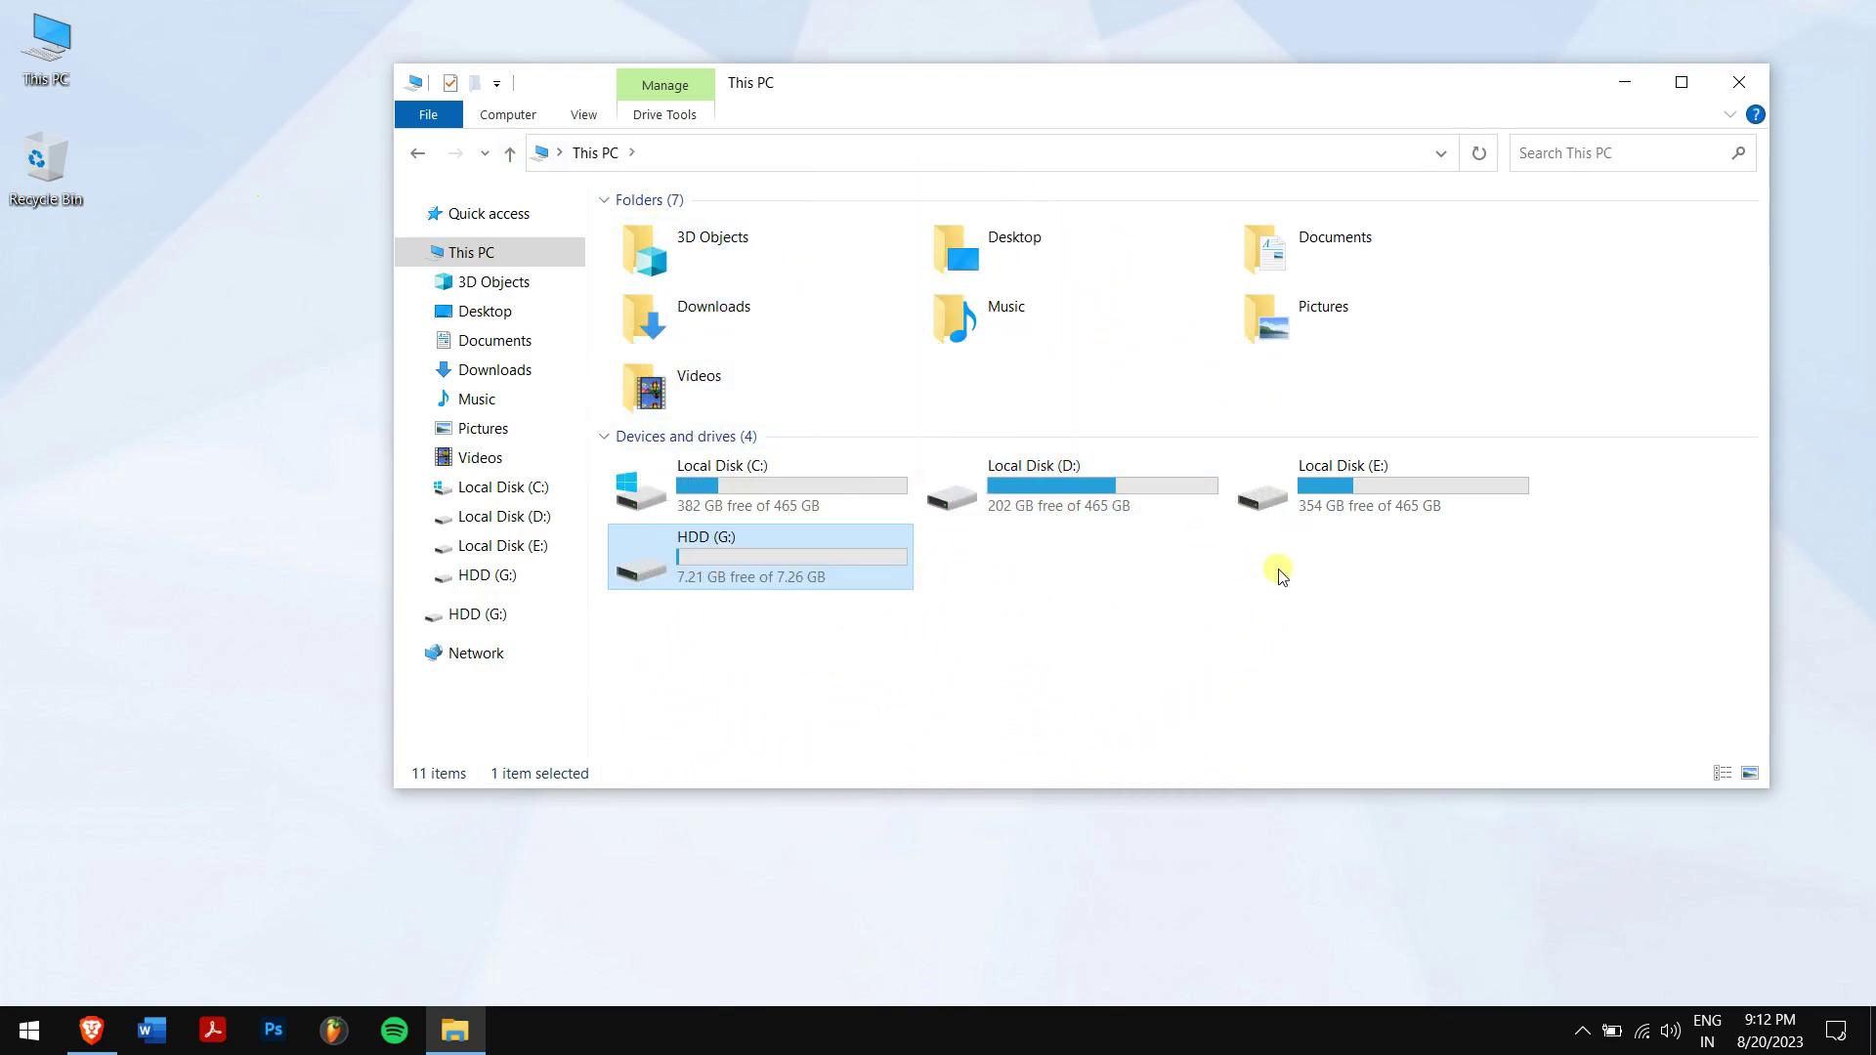
click(1279, 574)
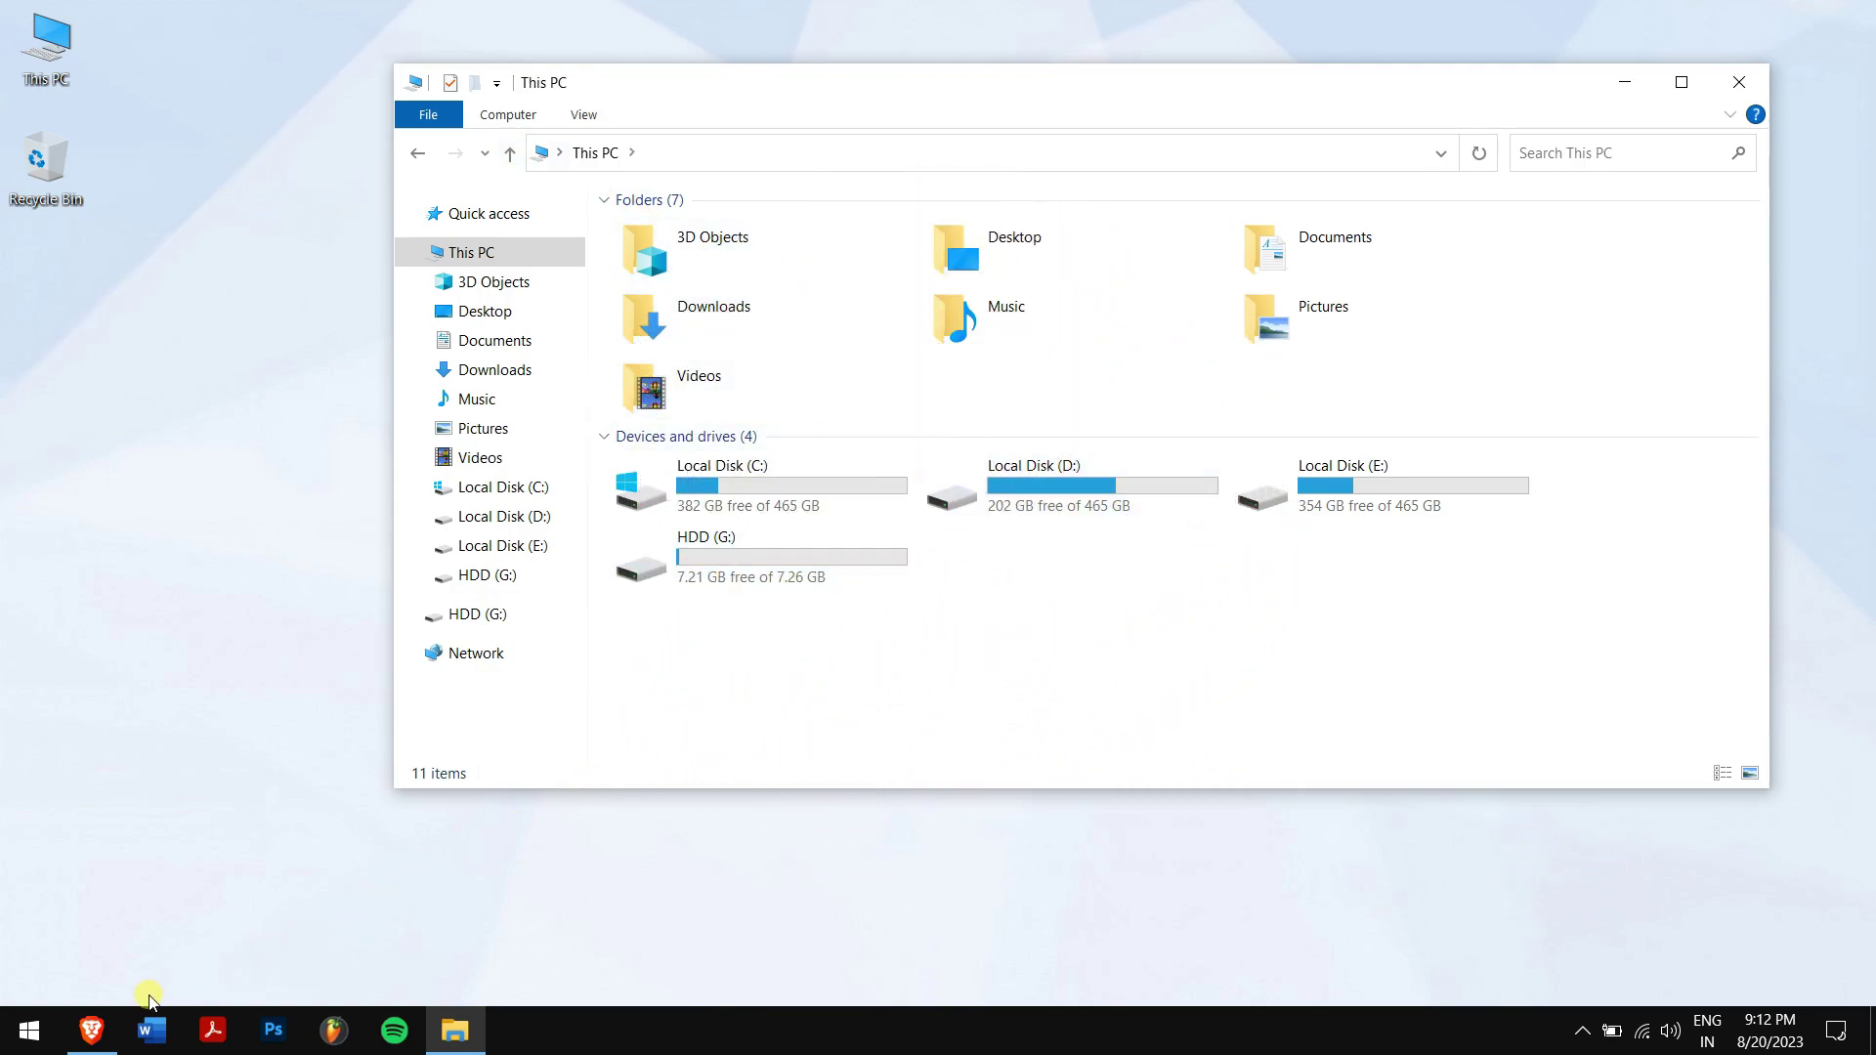
click(91, 1026)
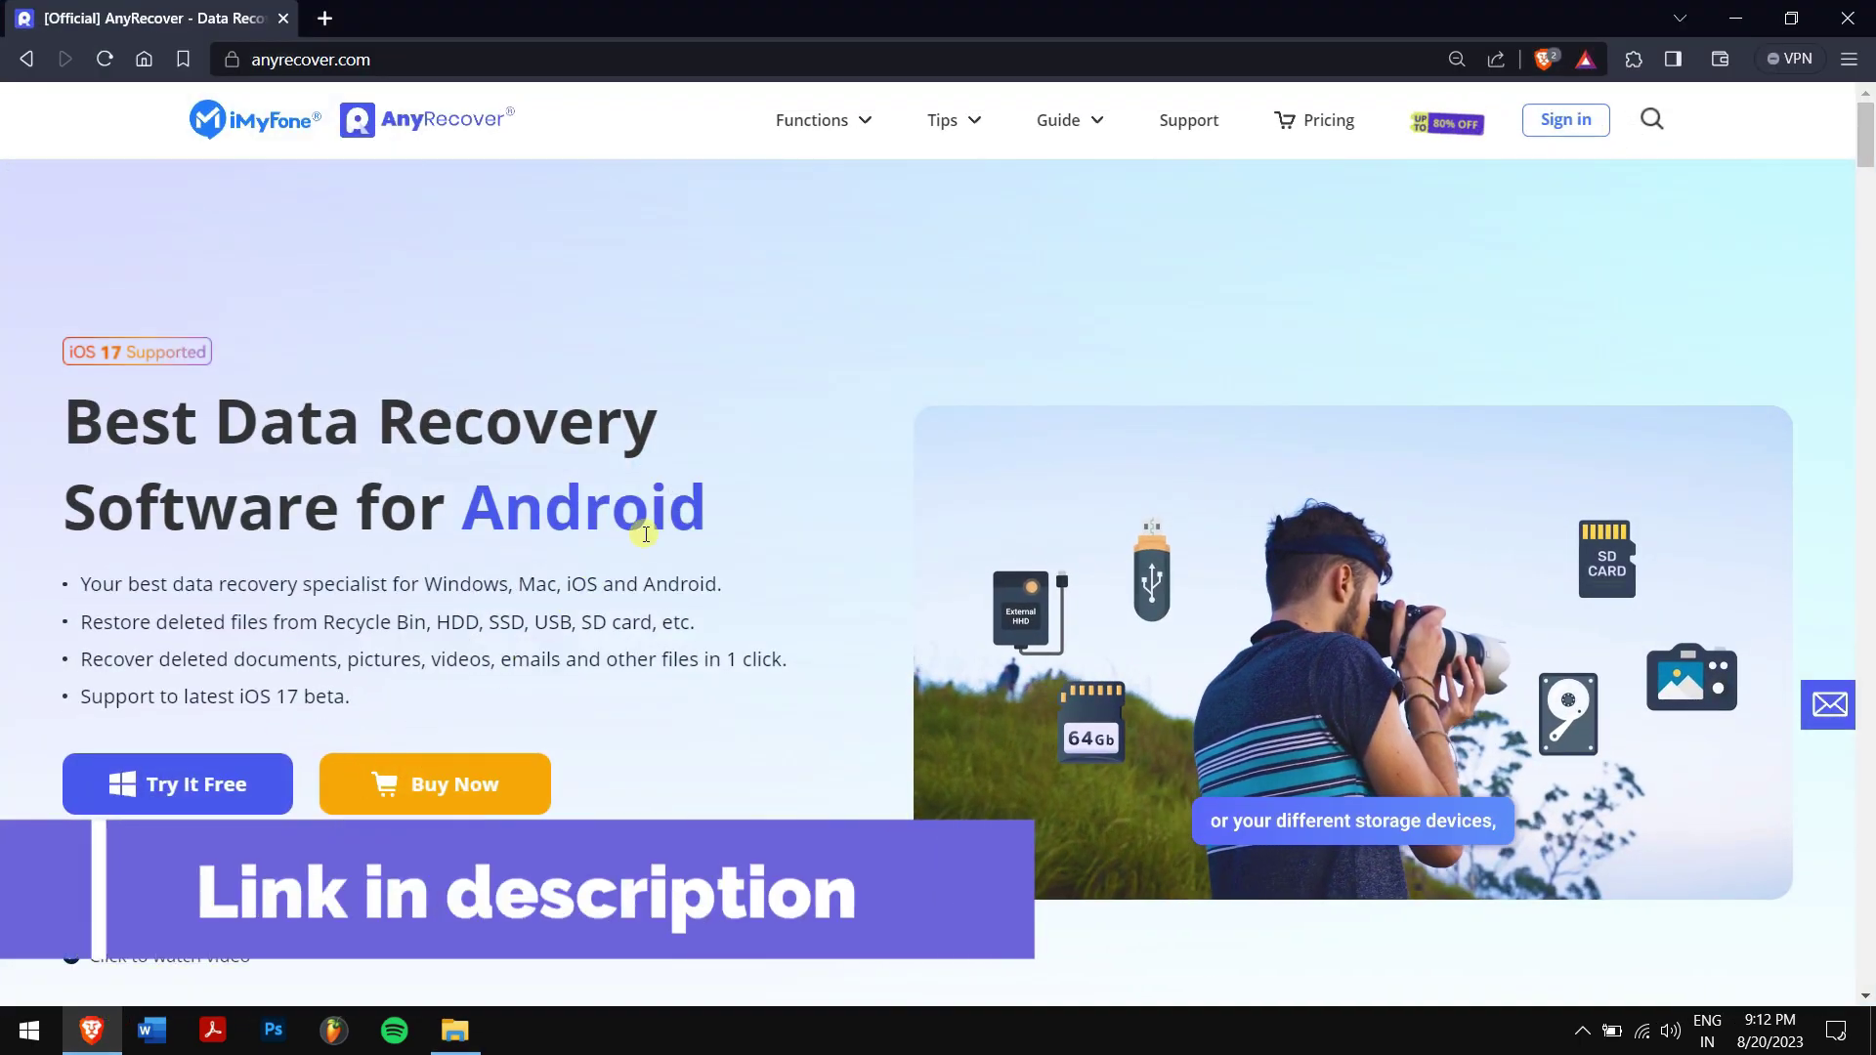
Minimize the browser so the This PC drive list shows again.
click(1734, 16)
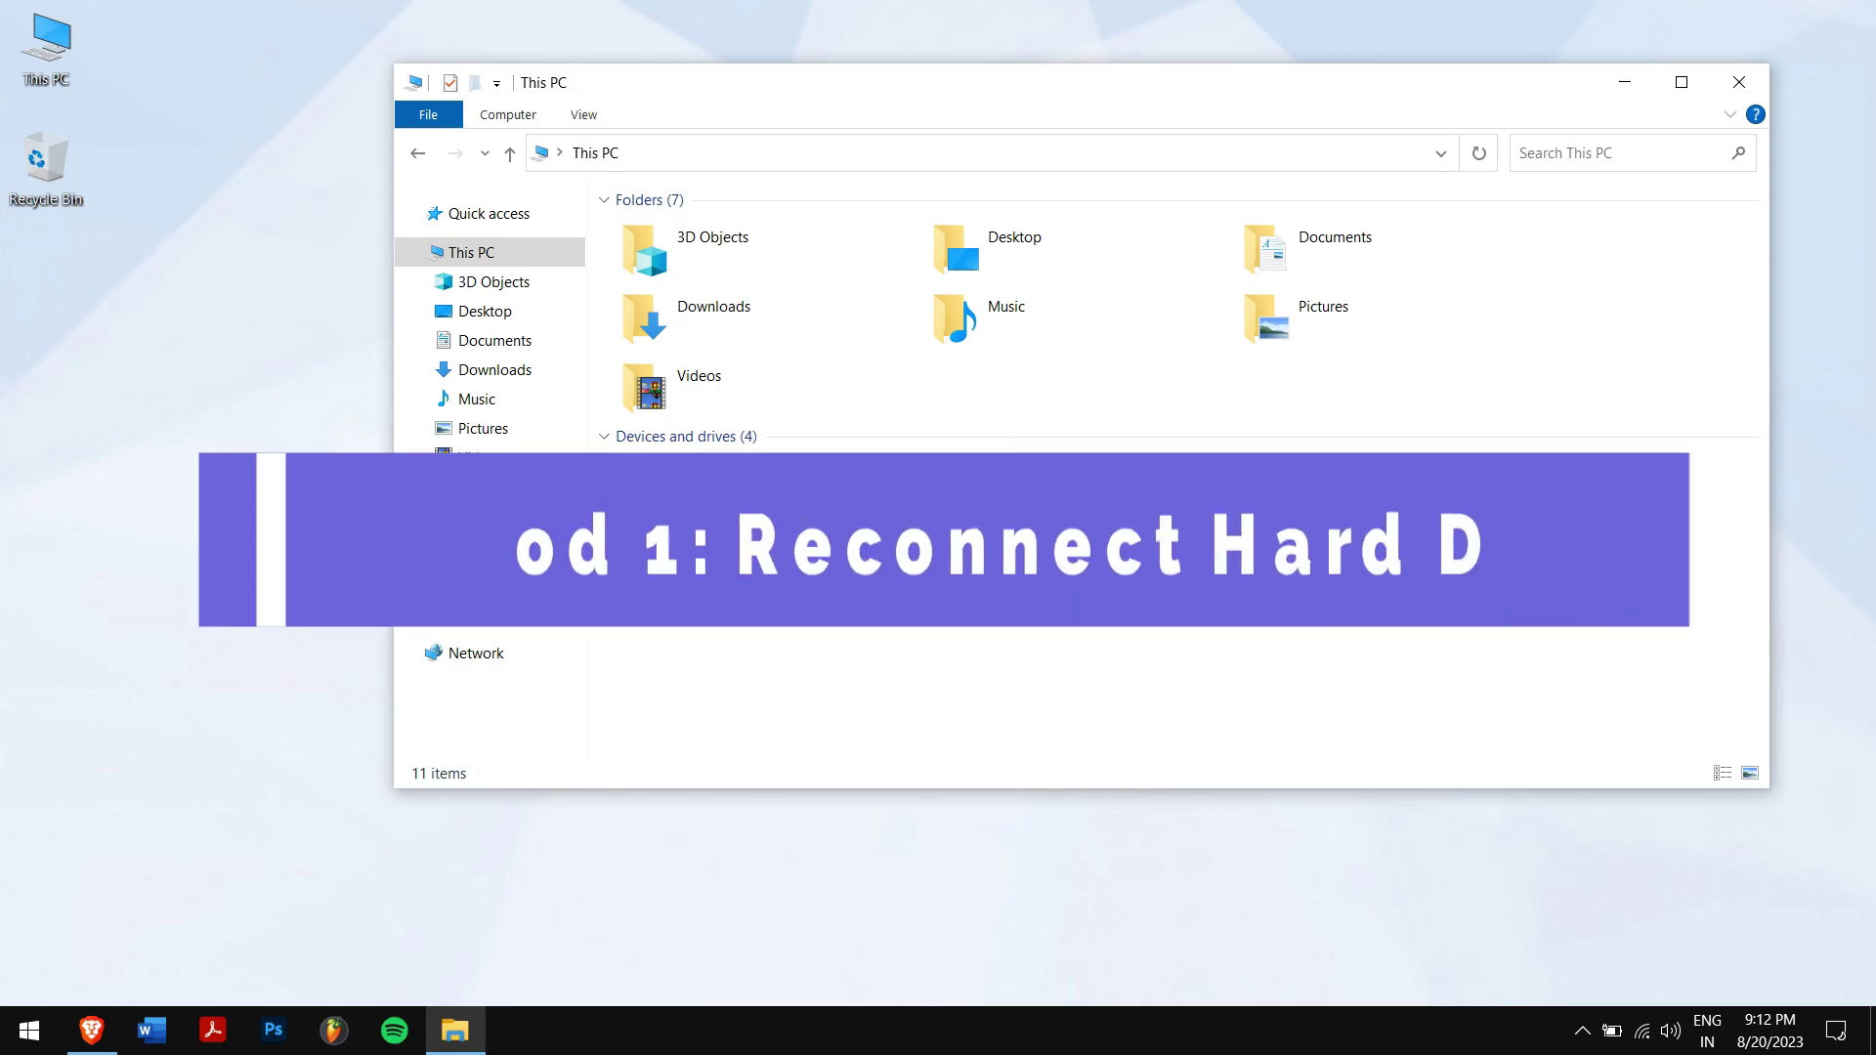
Close This PC and refresh the desktop from its context menu.
click(1736, 81)
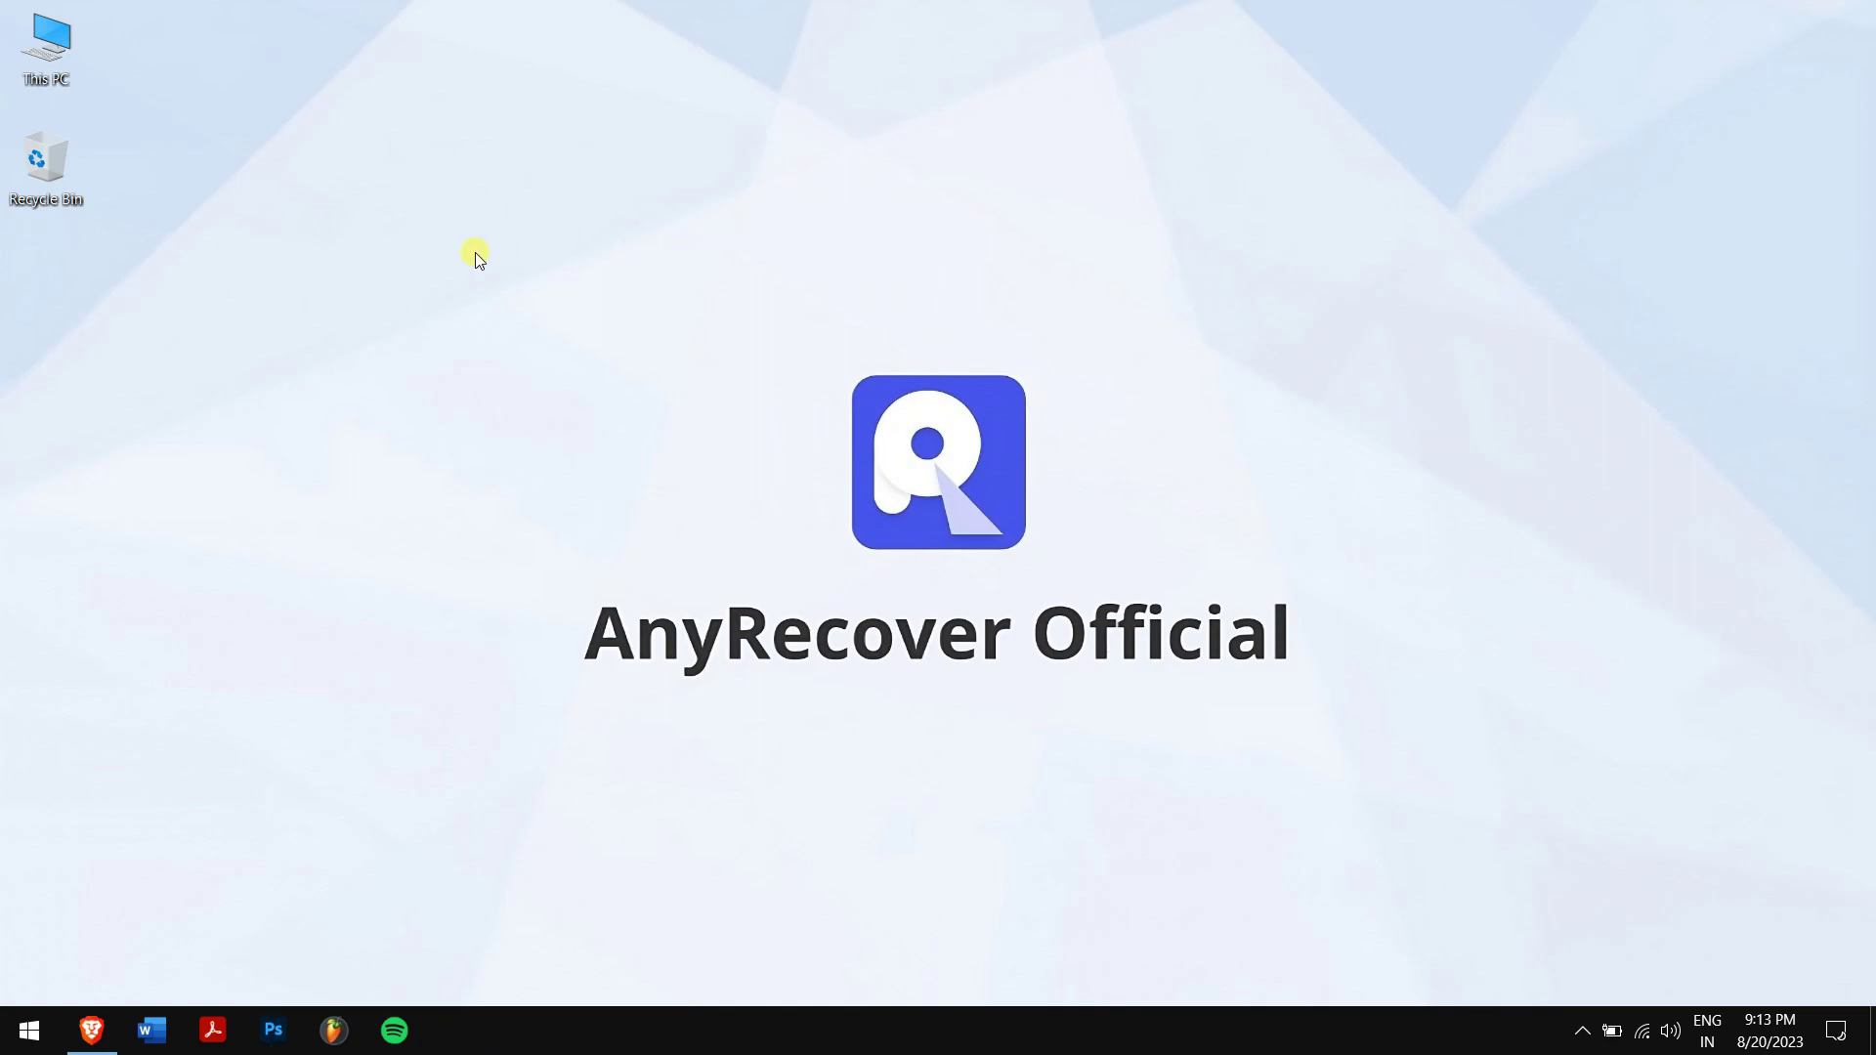
right_click(476, 253)
click(583, 332)
Reopen This PC and the HDD (G:) drive to confirm it is still empty.
double_click(44, 87)
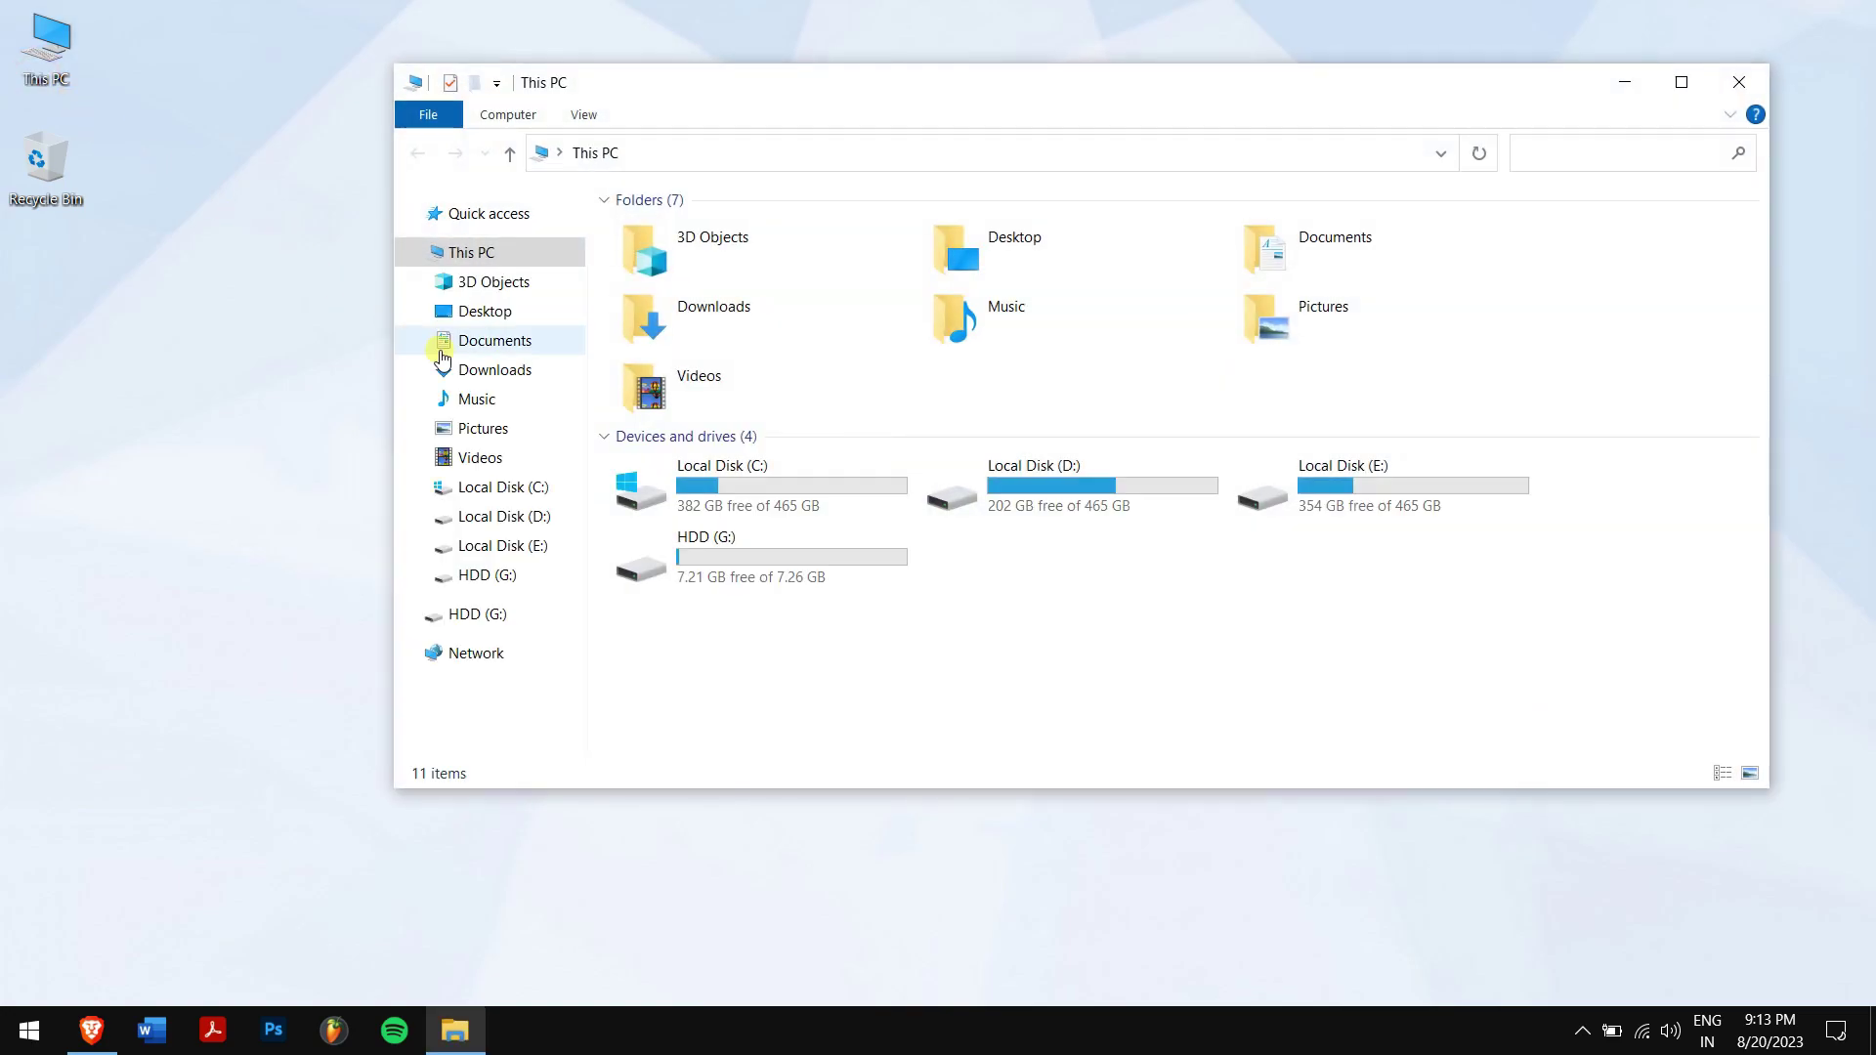
double_click(745, 560)
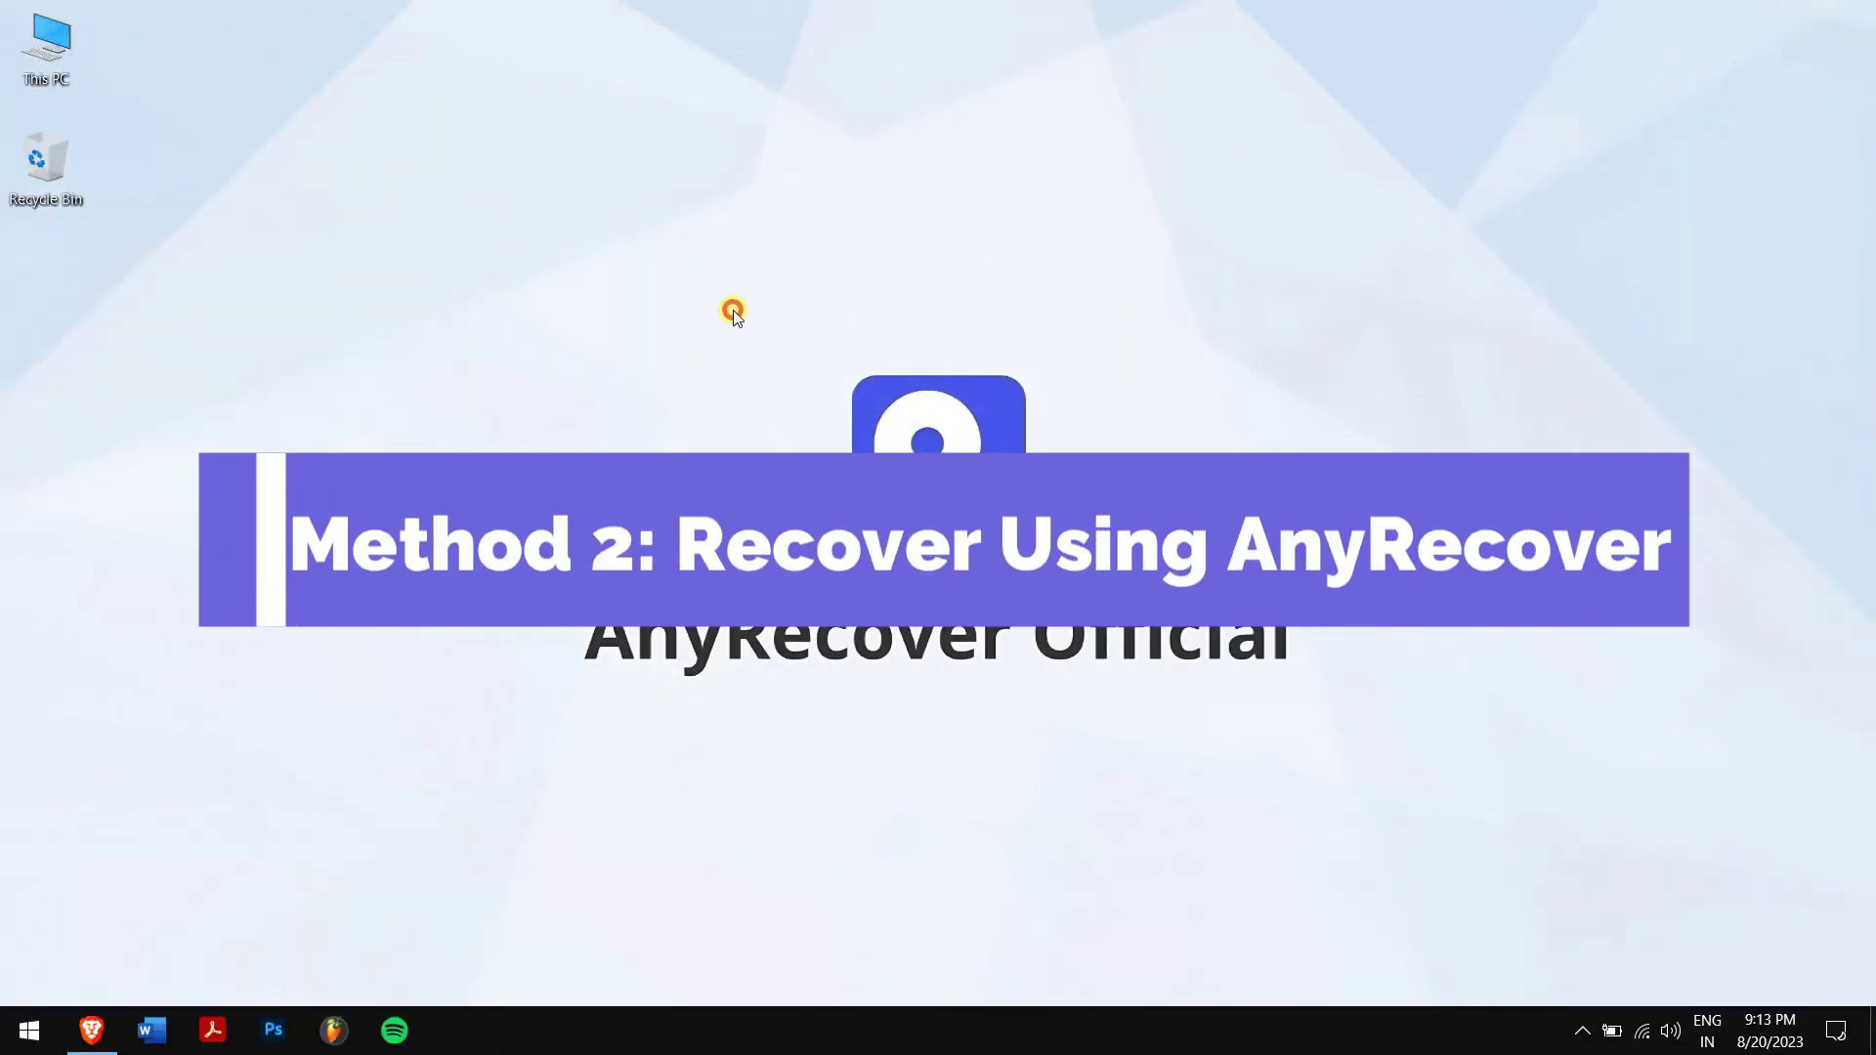
Bring up the AnyRecover website from the taskbar.
click(115, 1035)
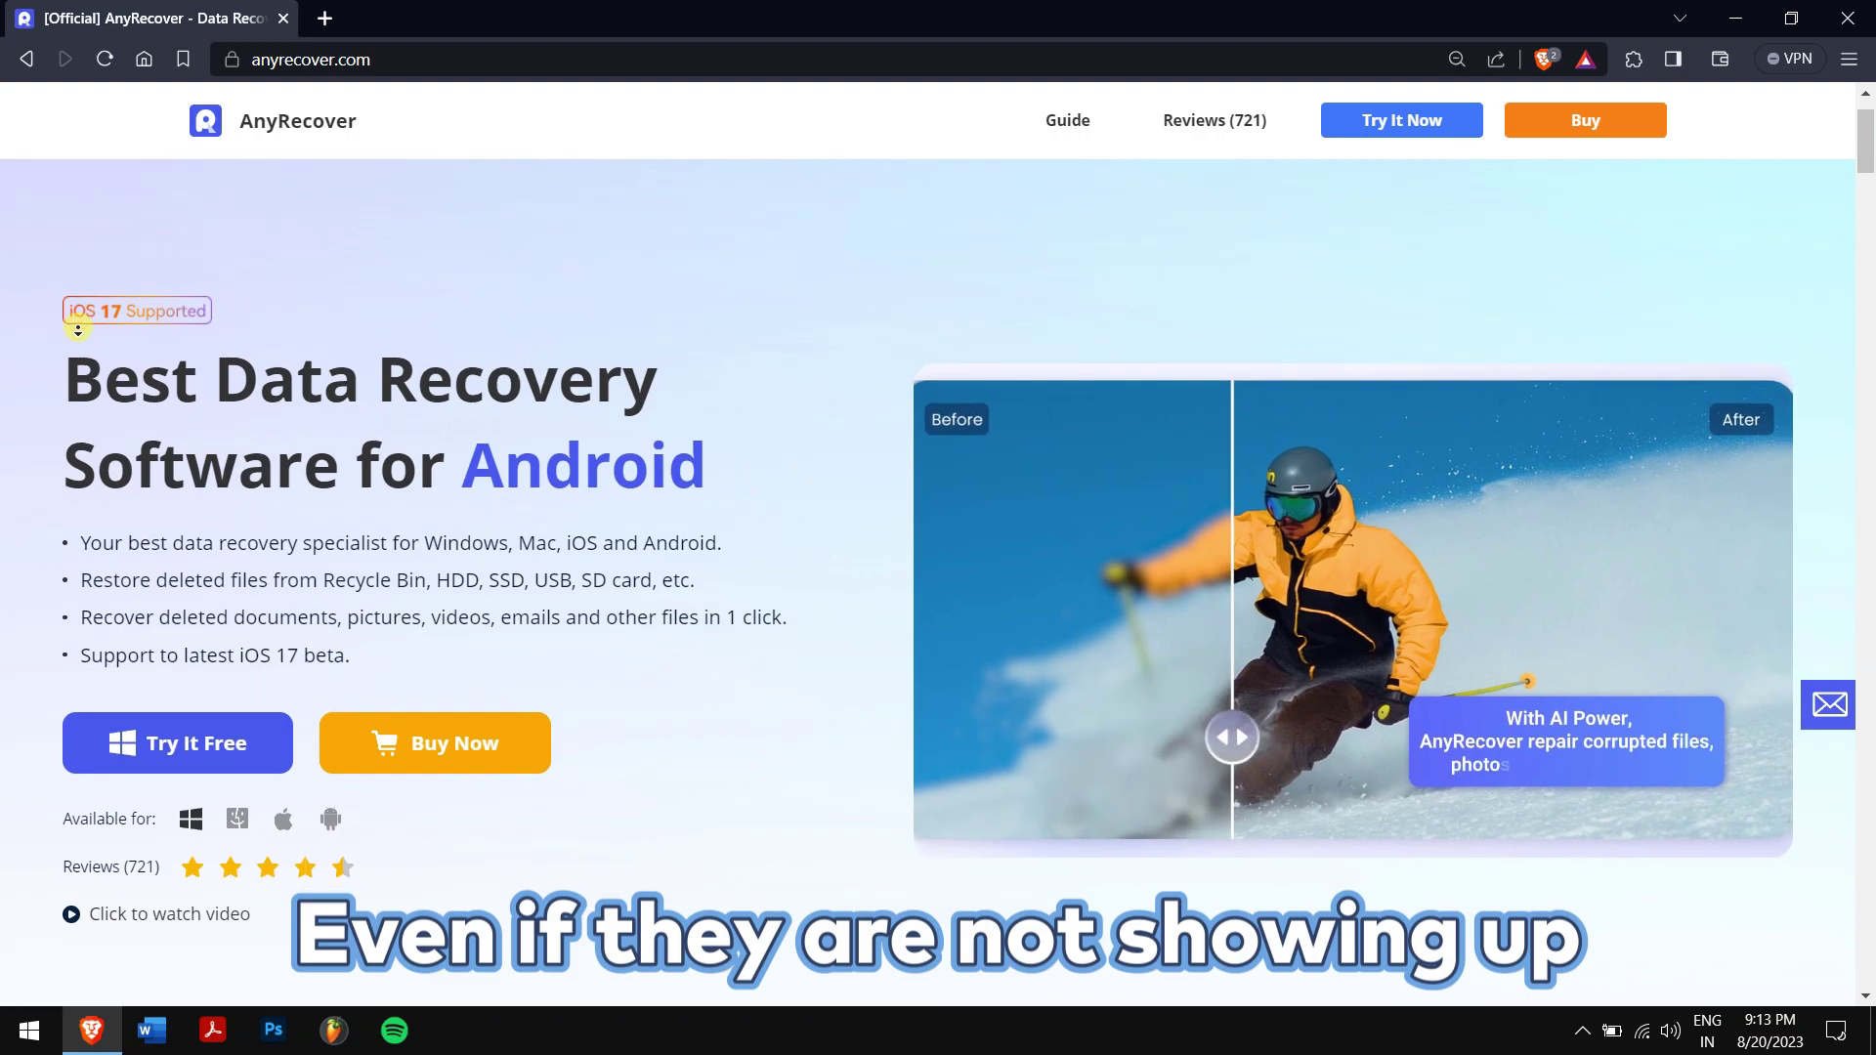
scroll(78, 330, down, 1)
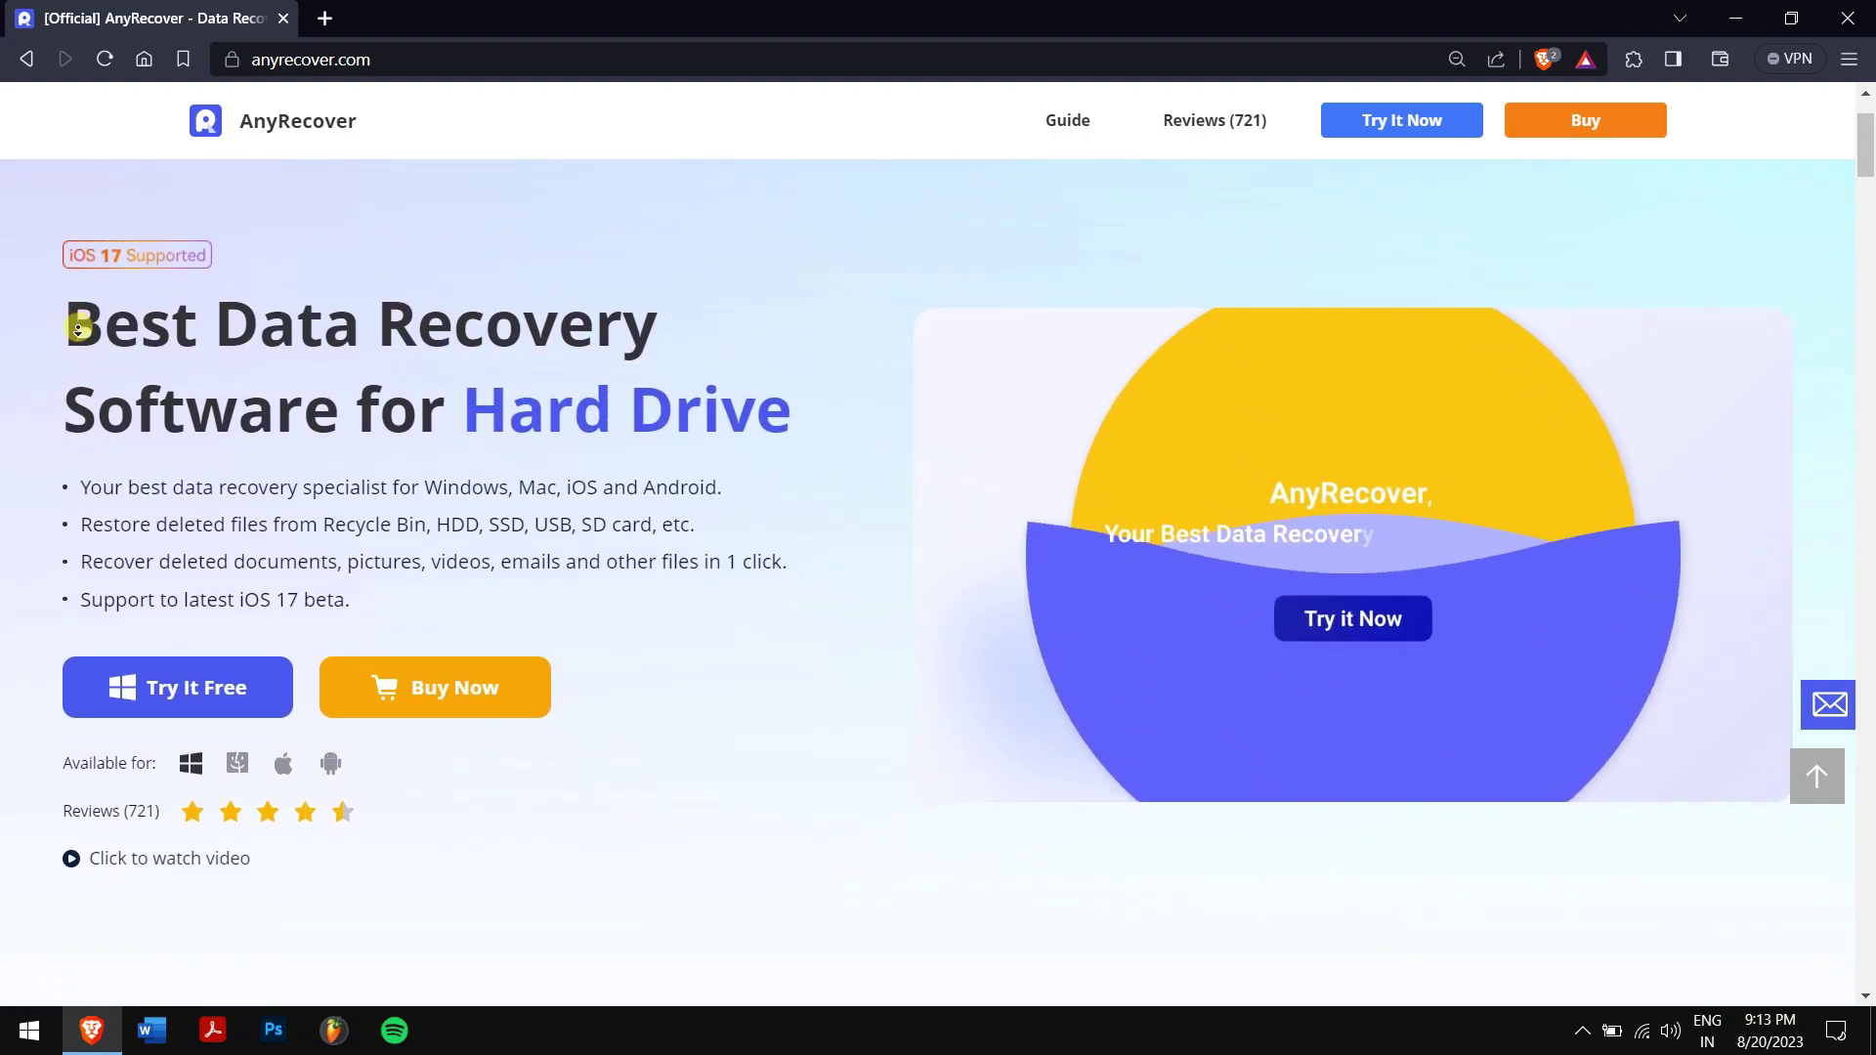
scroll(78, 329, down, 1)
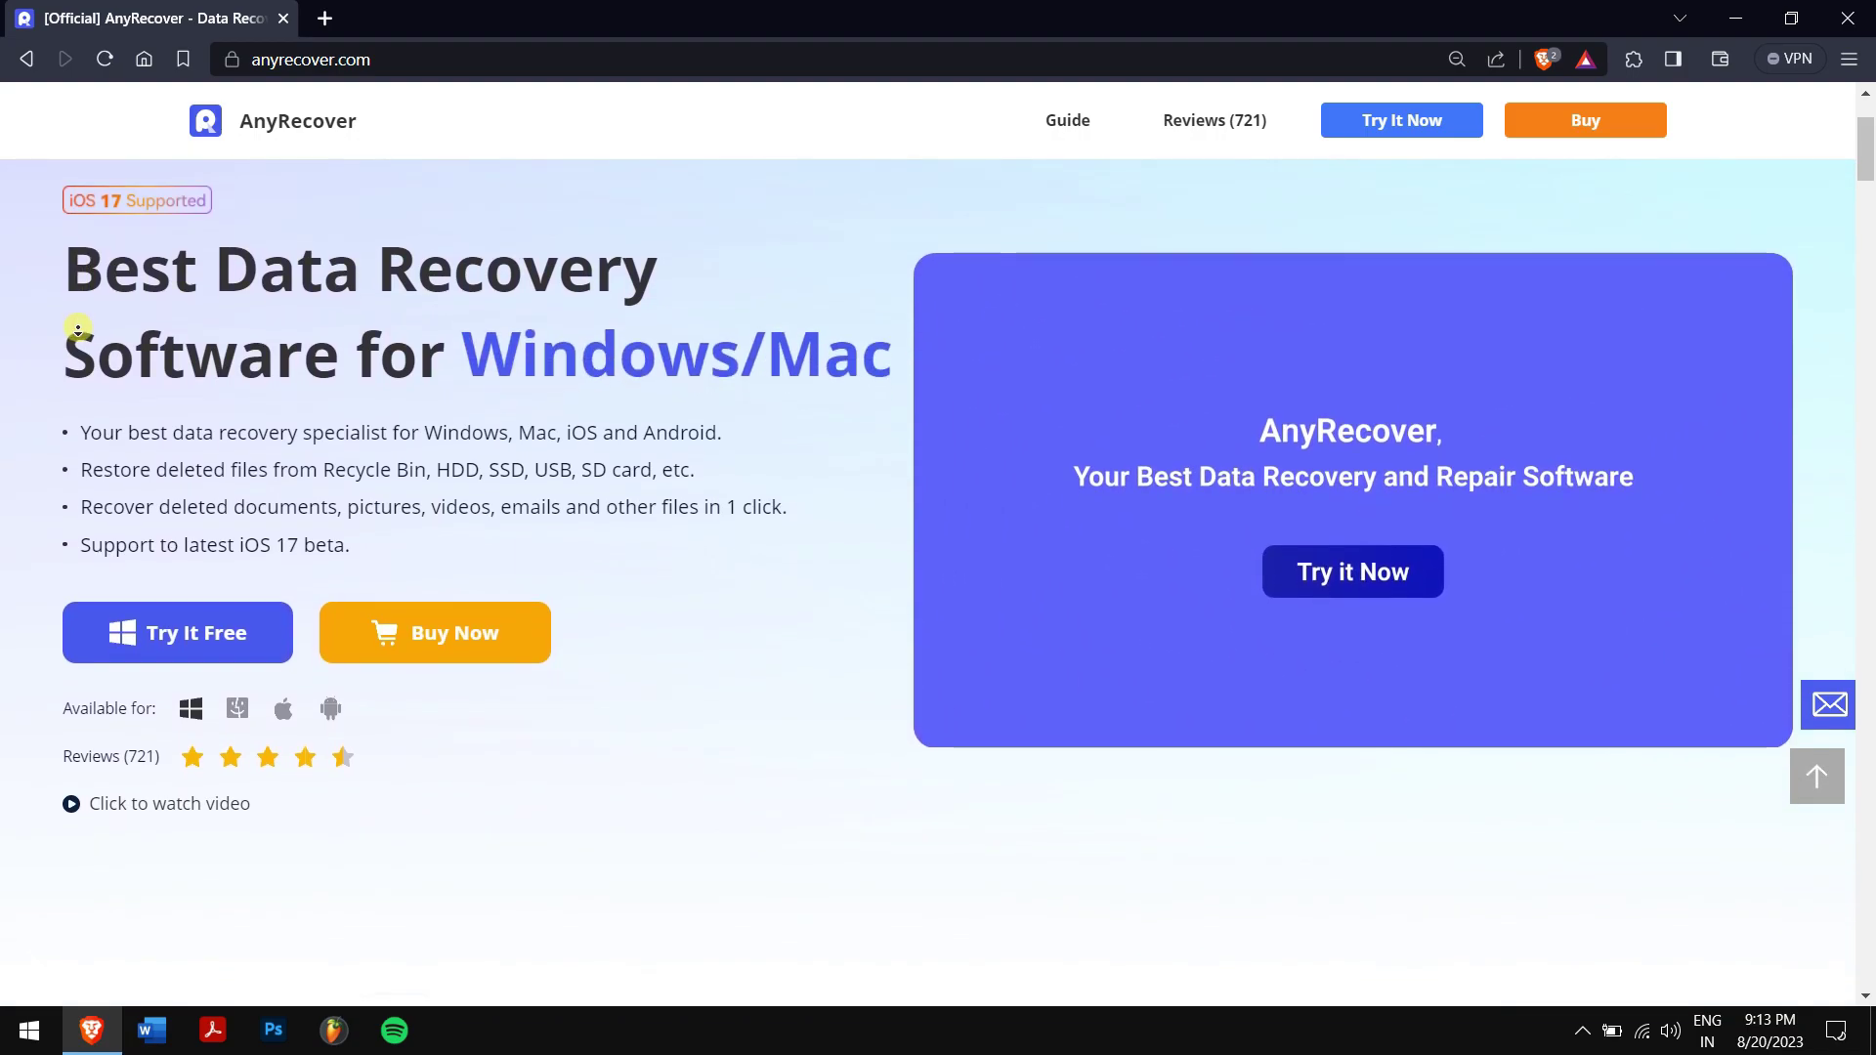
scroll(78, 330, down, 1)
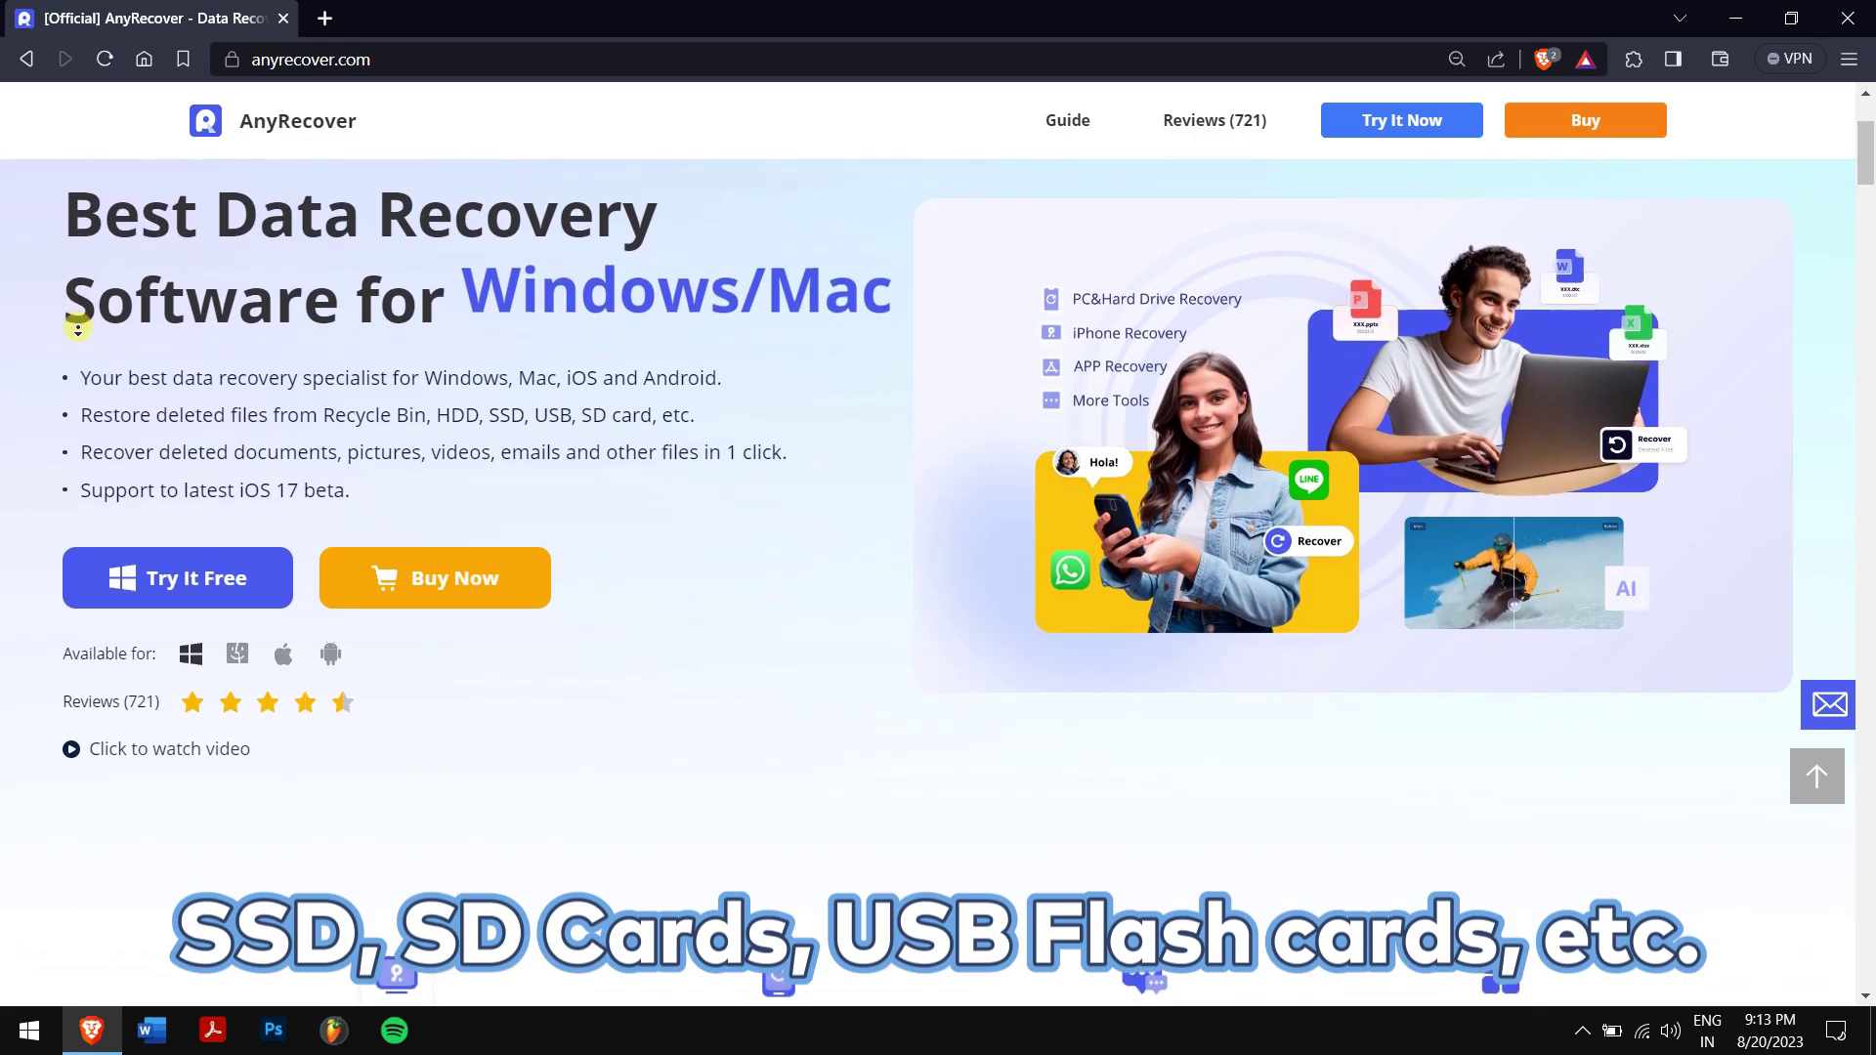
scroll(78, 330, down, 1)
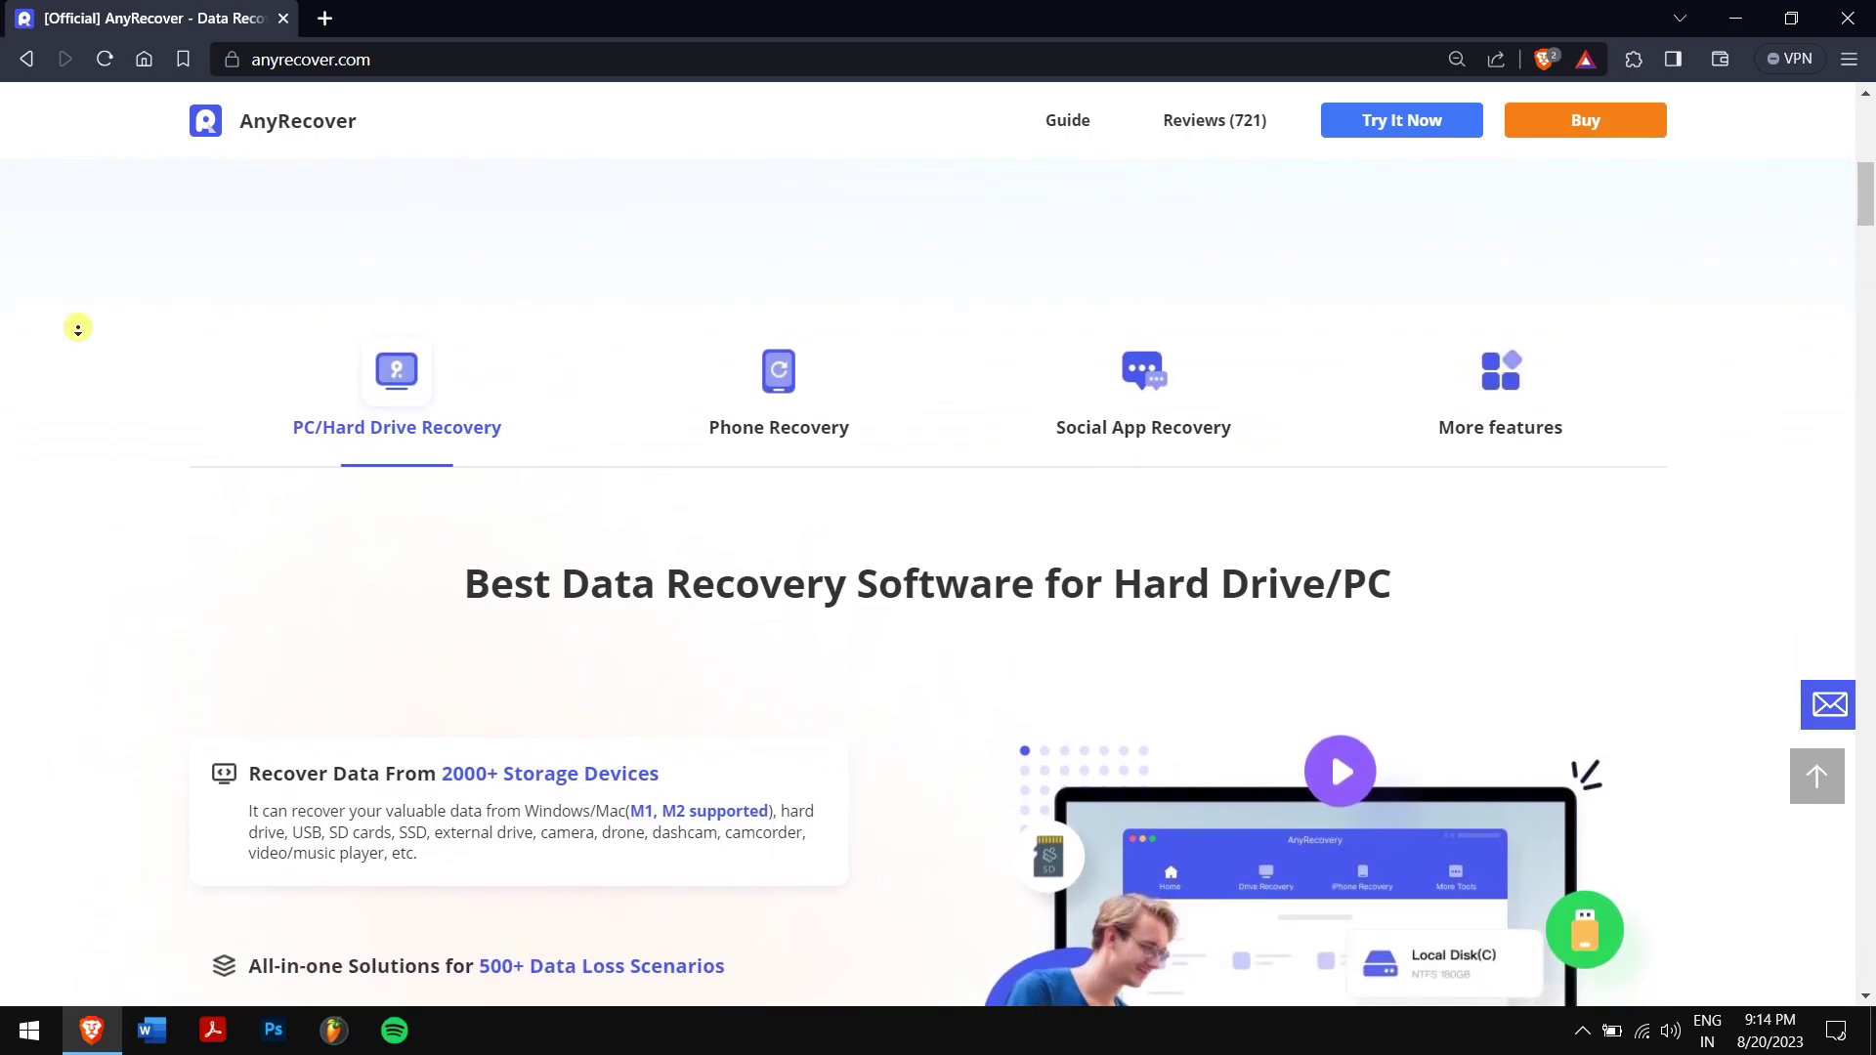
Launch AnyRecover from Start search and scan HDD (G) under PC & Hard Drive Recovery.
click(80, 336)
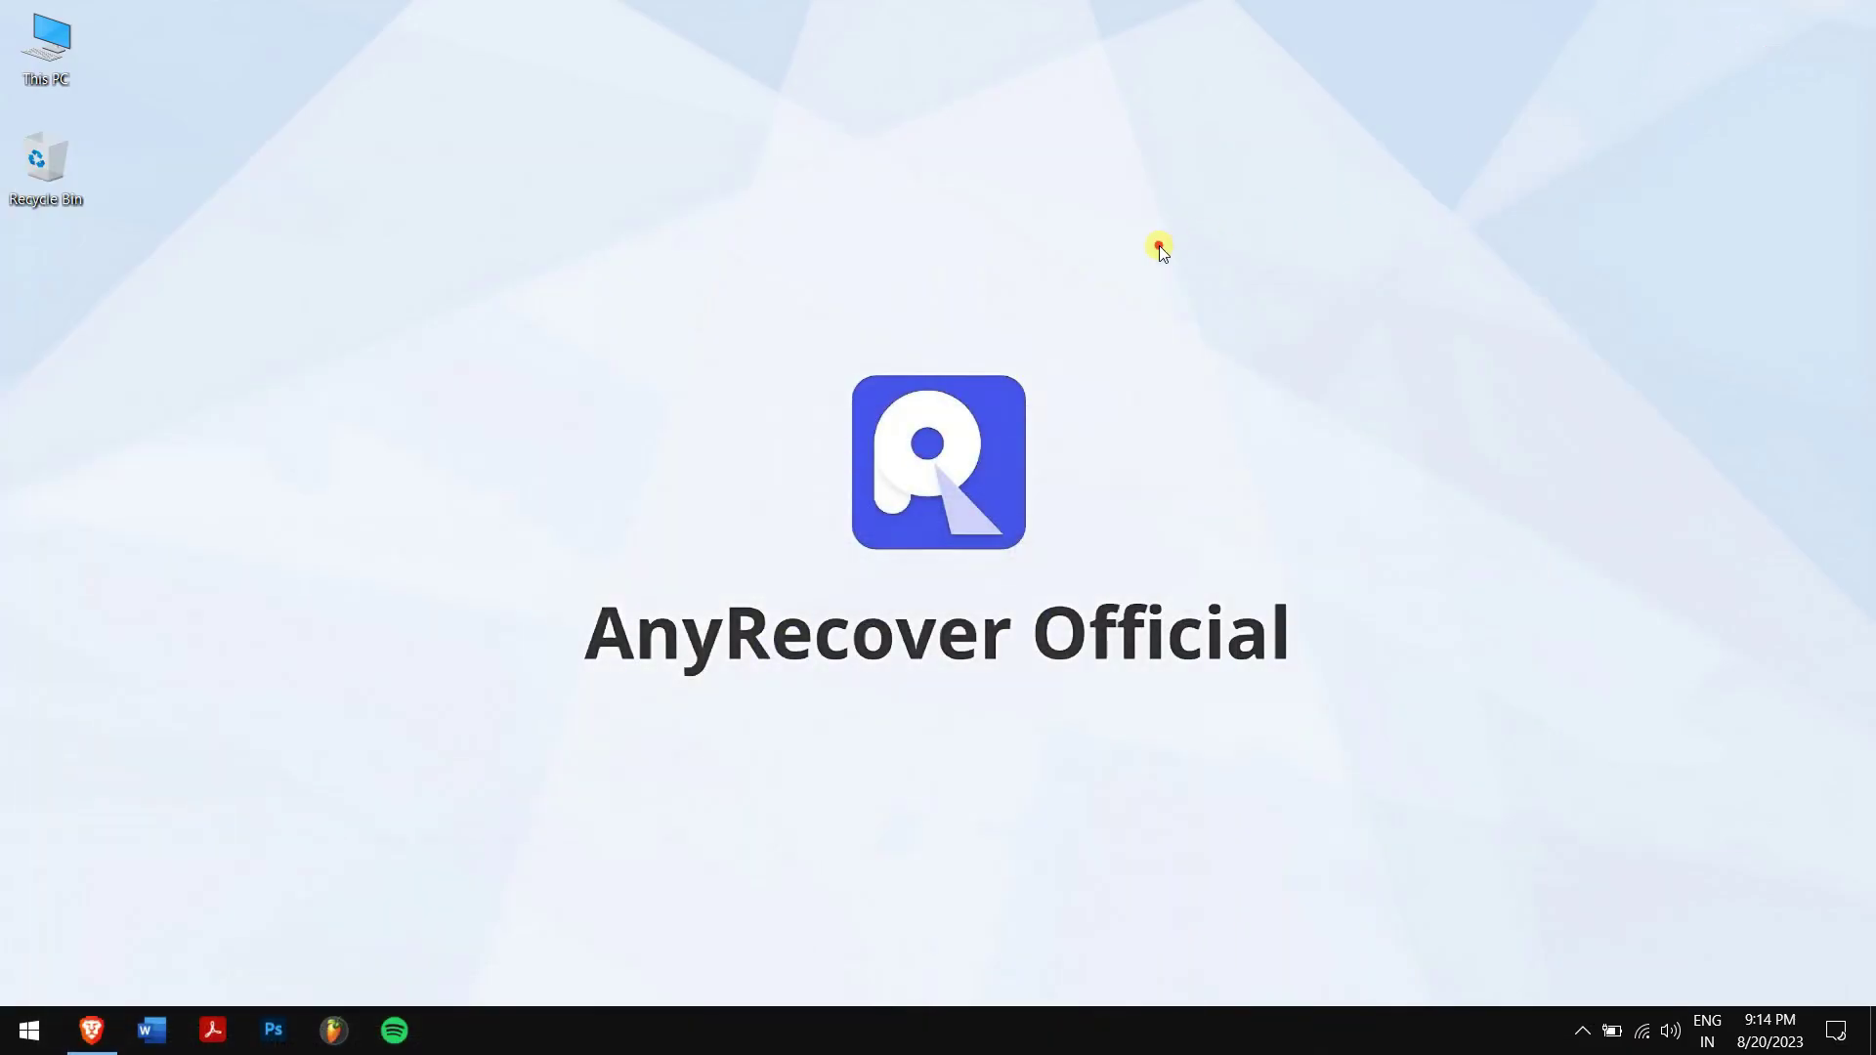
key(super)
text(anyrecover)
key(Return)
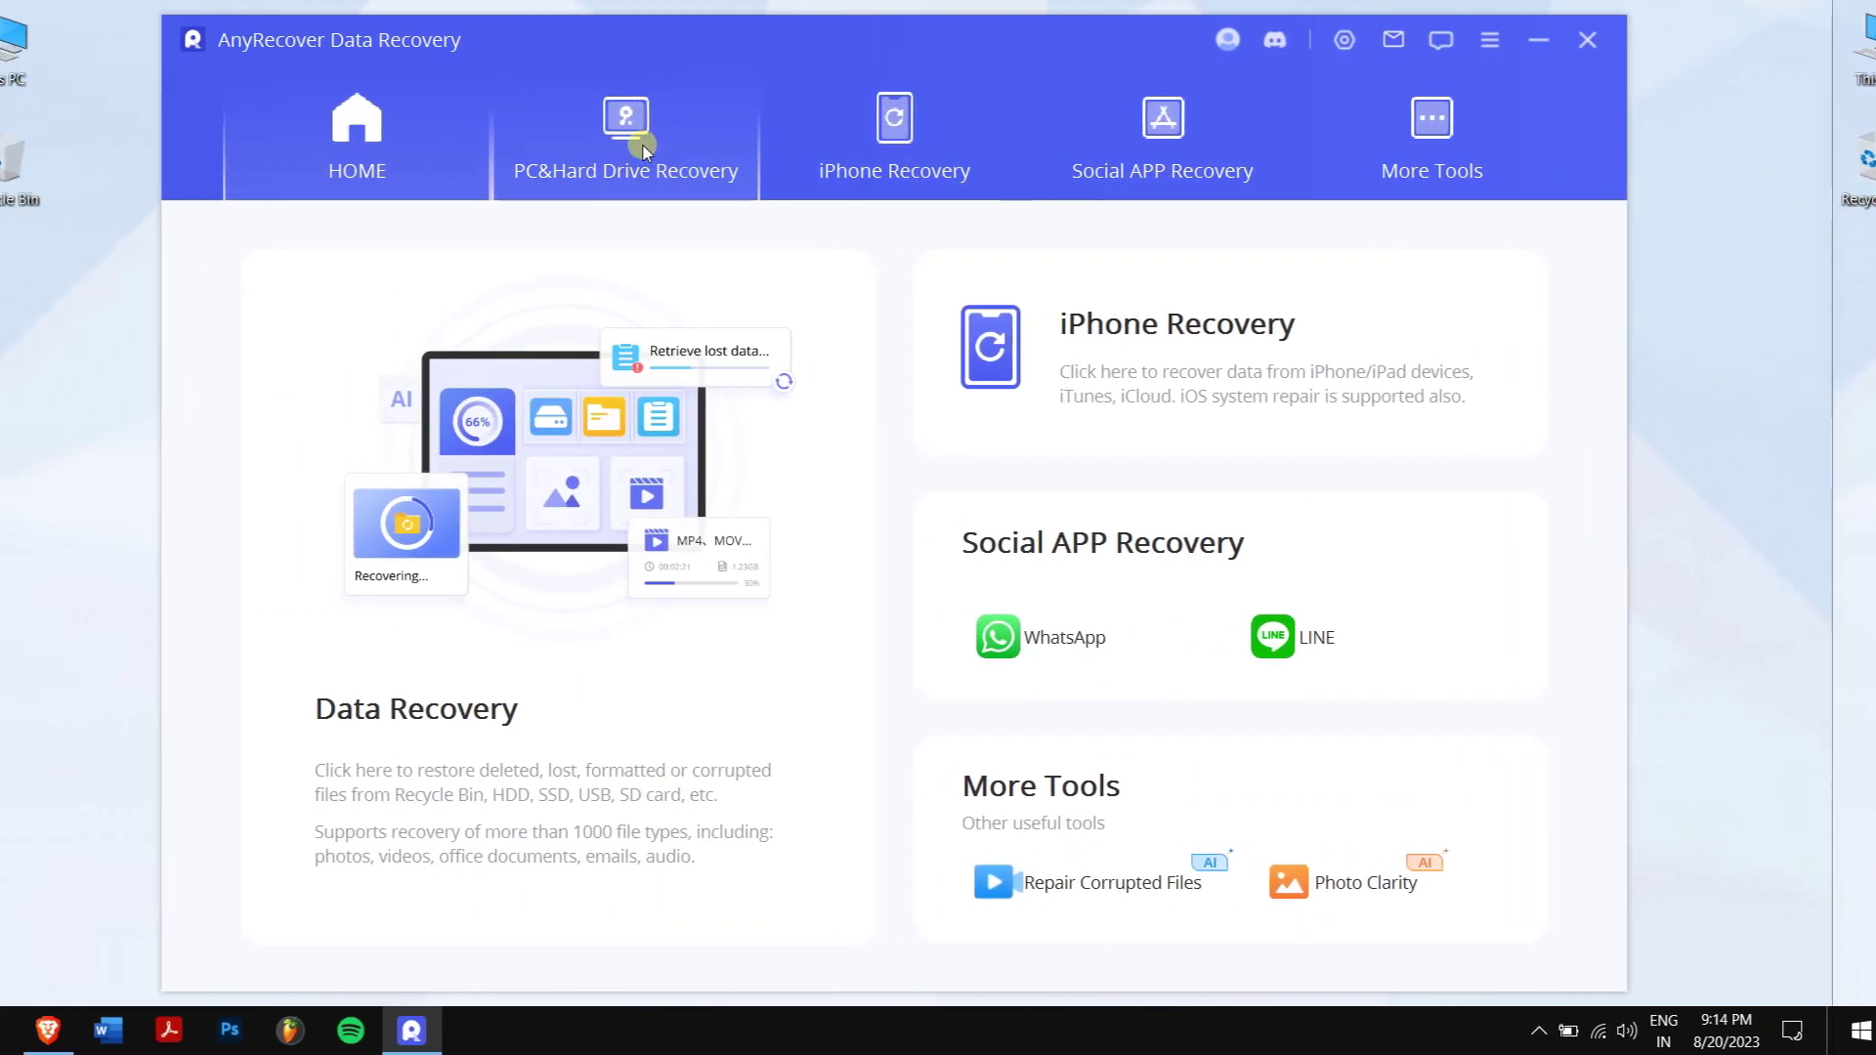
click(674, 144)
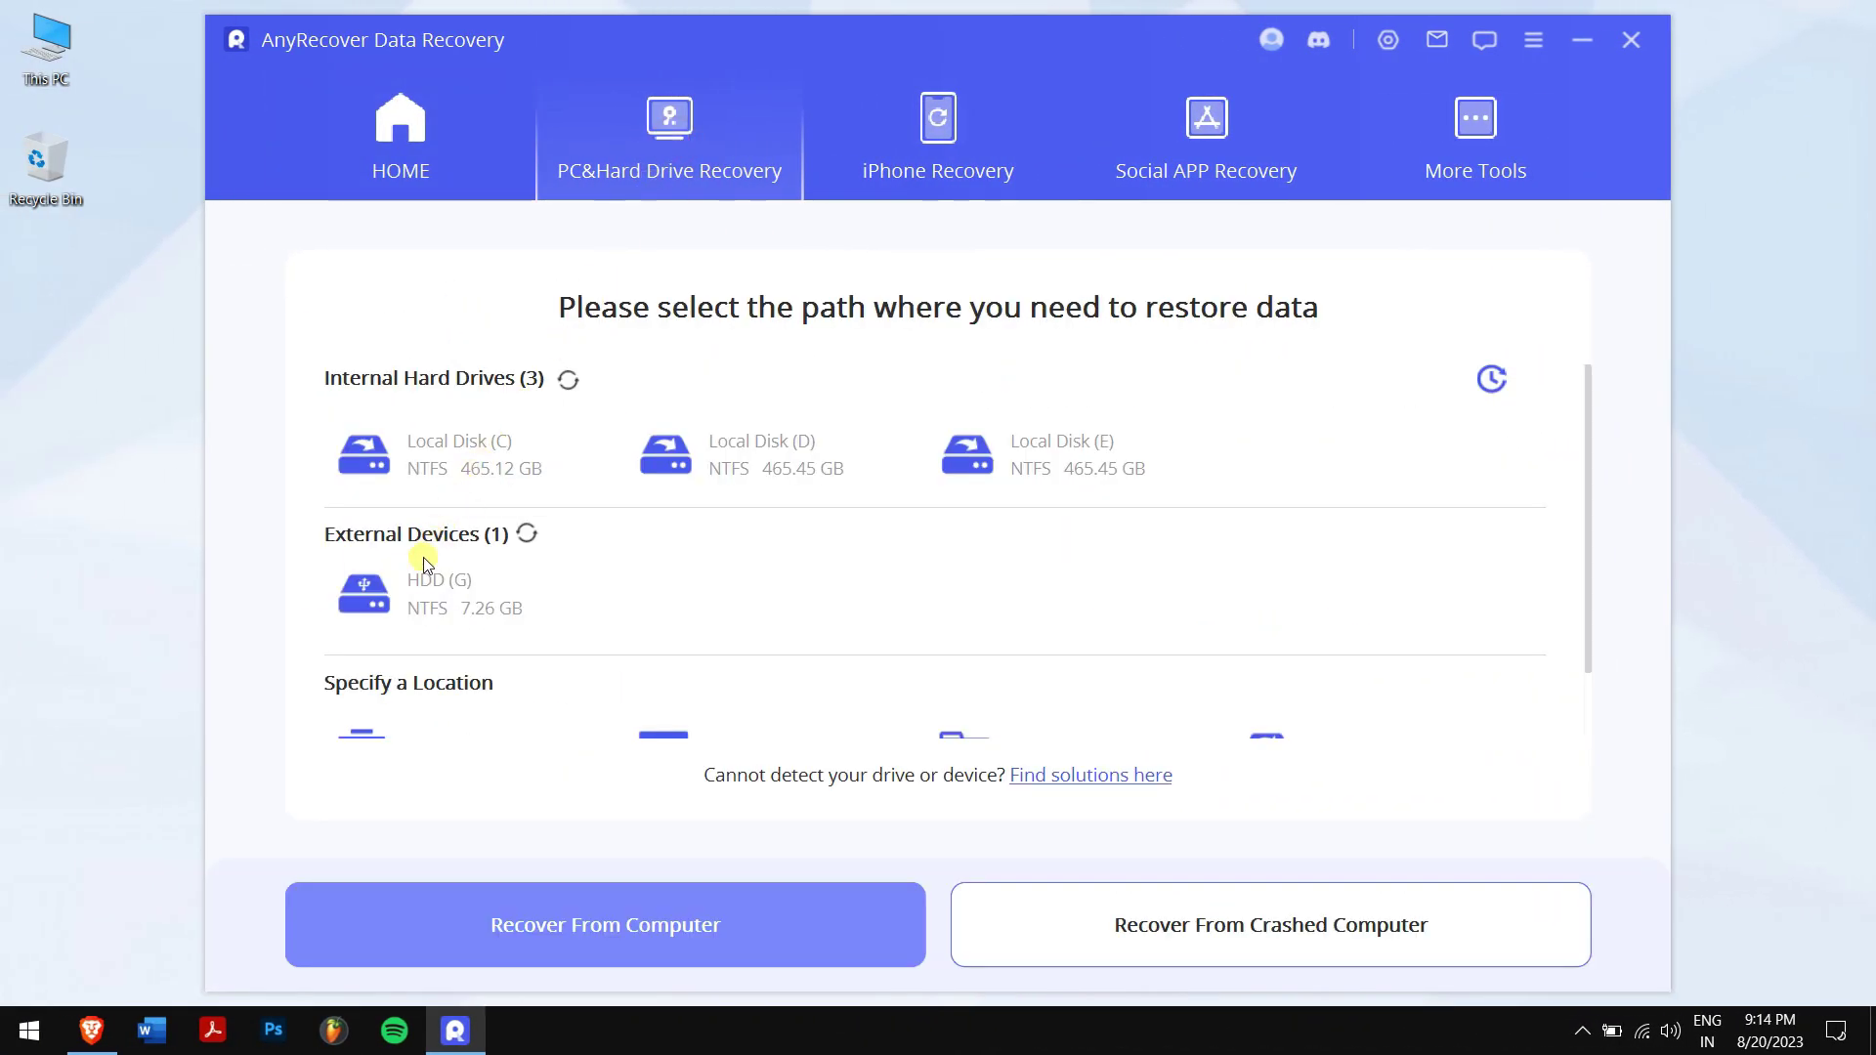
click(403, 617)
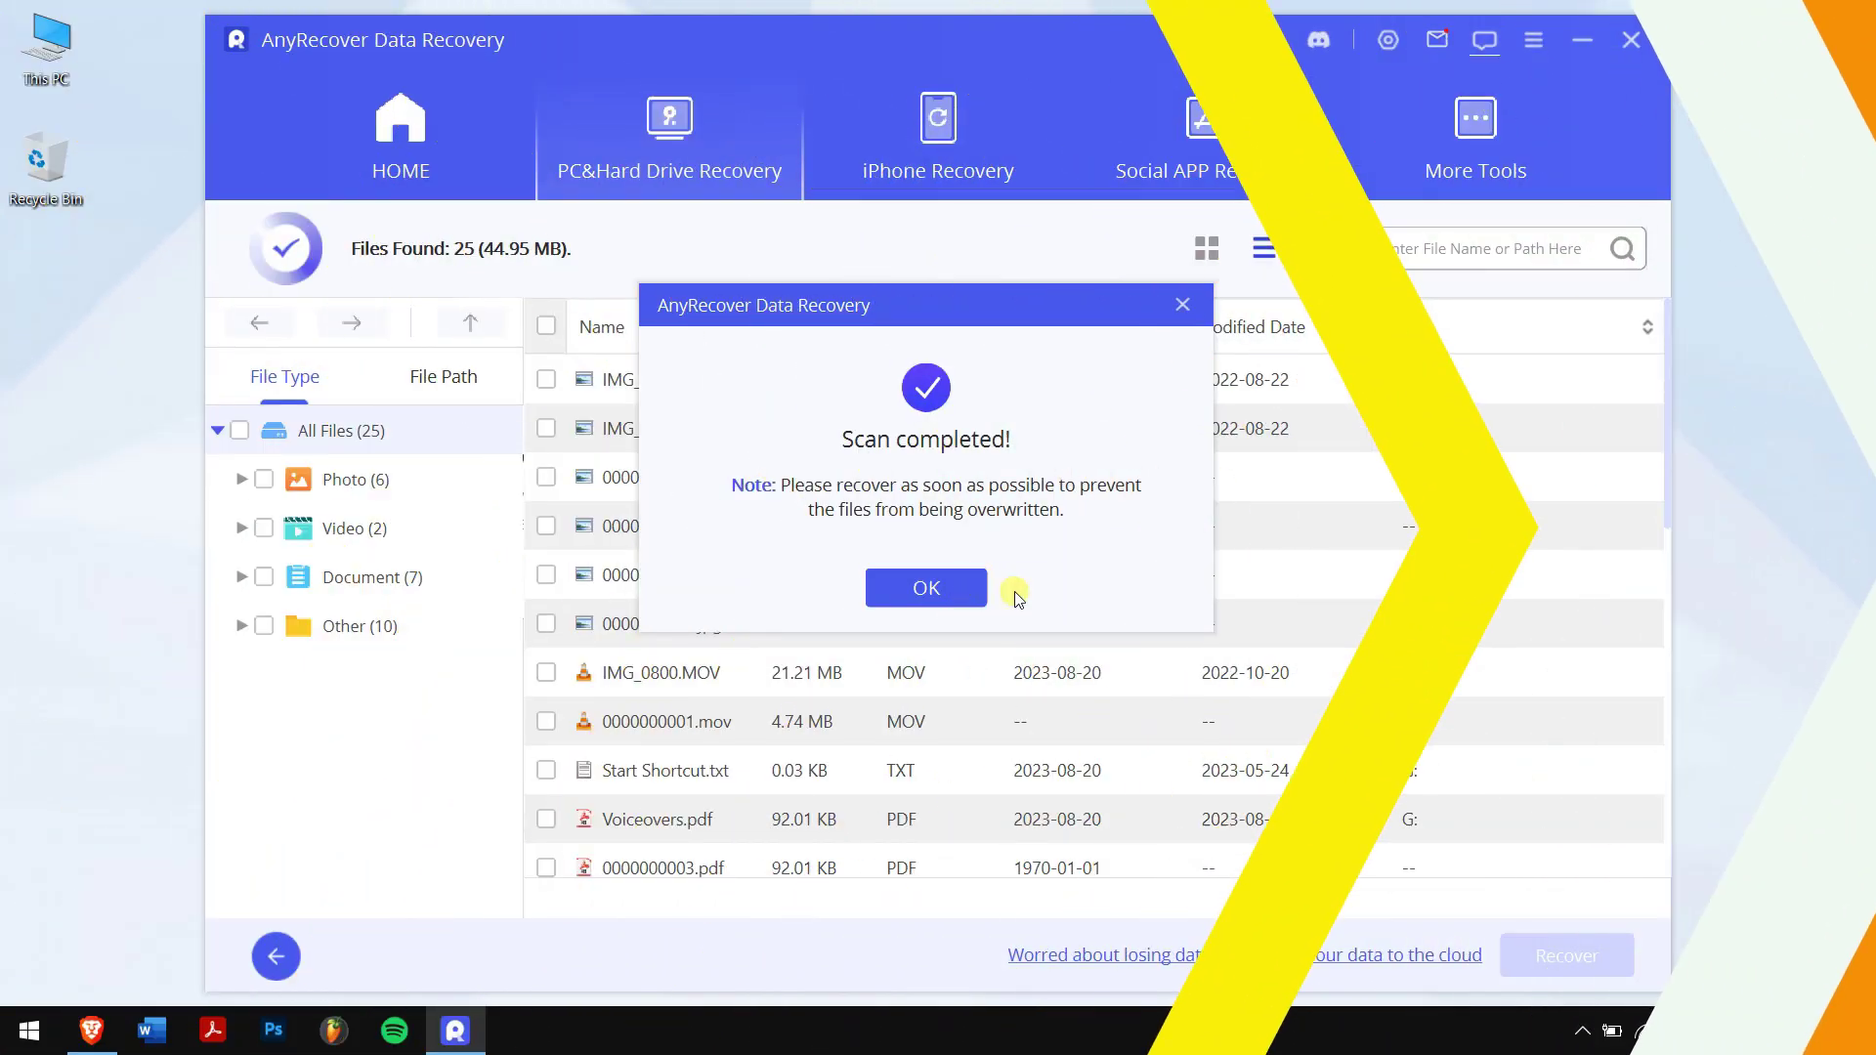
Mark the found photos, two videos, Start Shortcut.txt and Voiceovers.pdf for recovery.
click(967, 587)
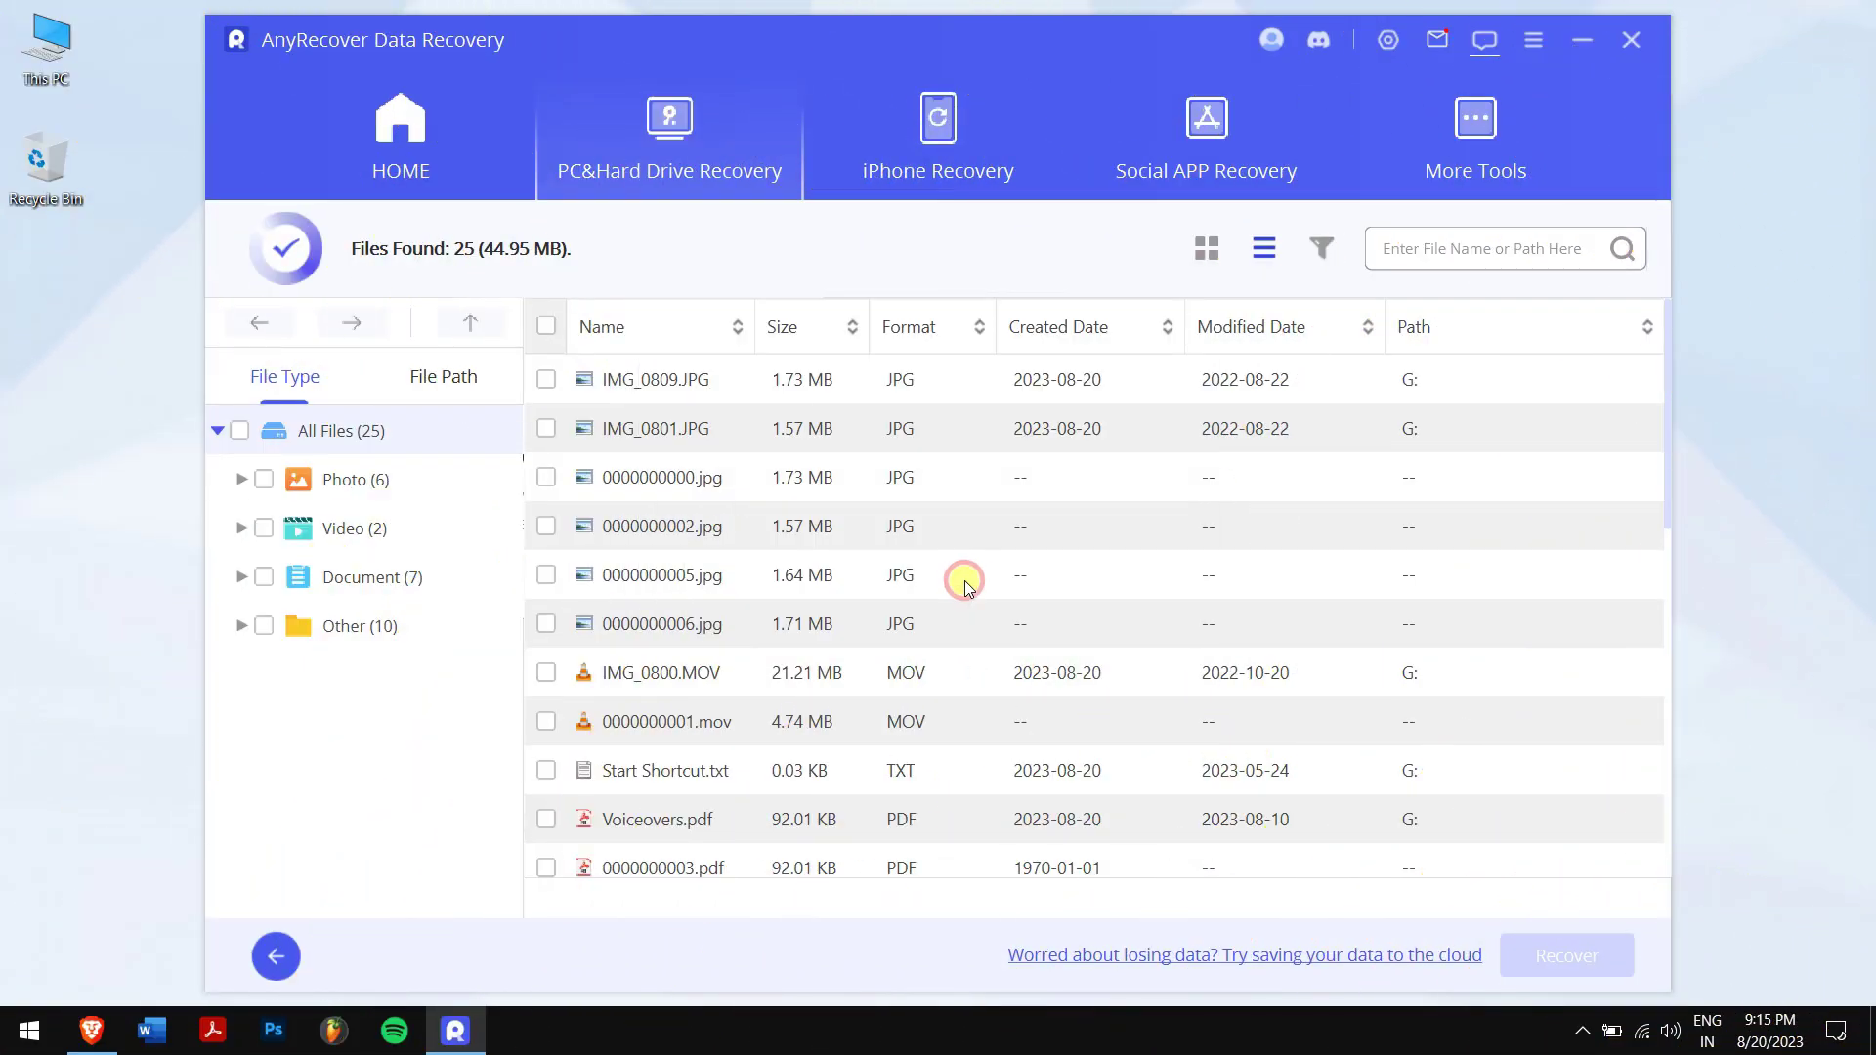
click(547, 380)
click(545, 428)
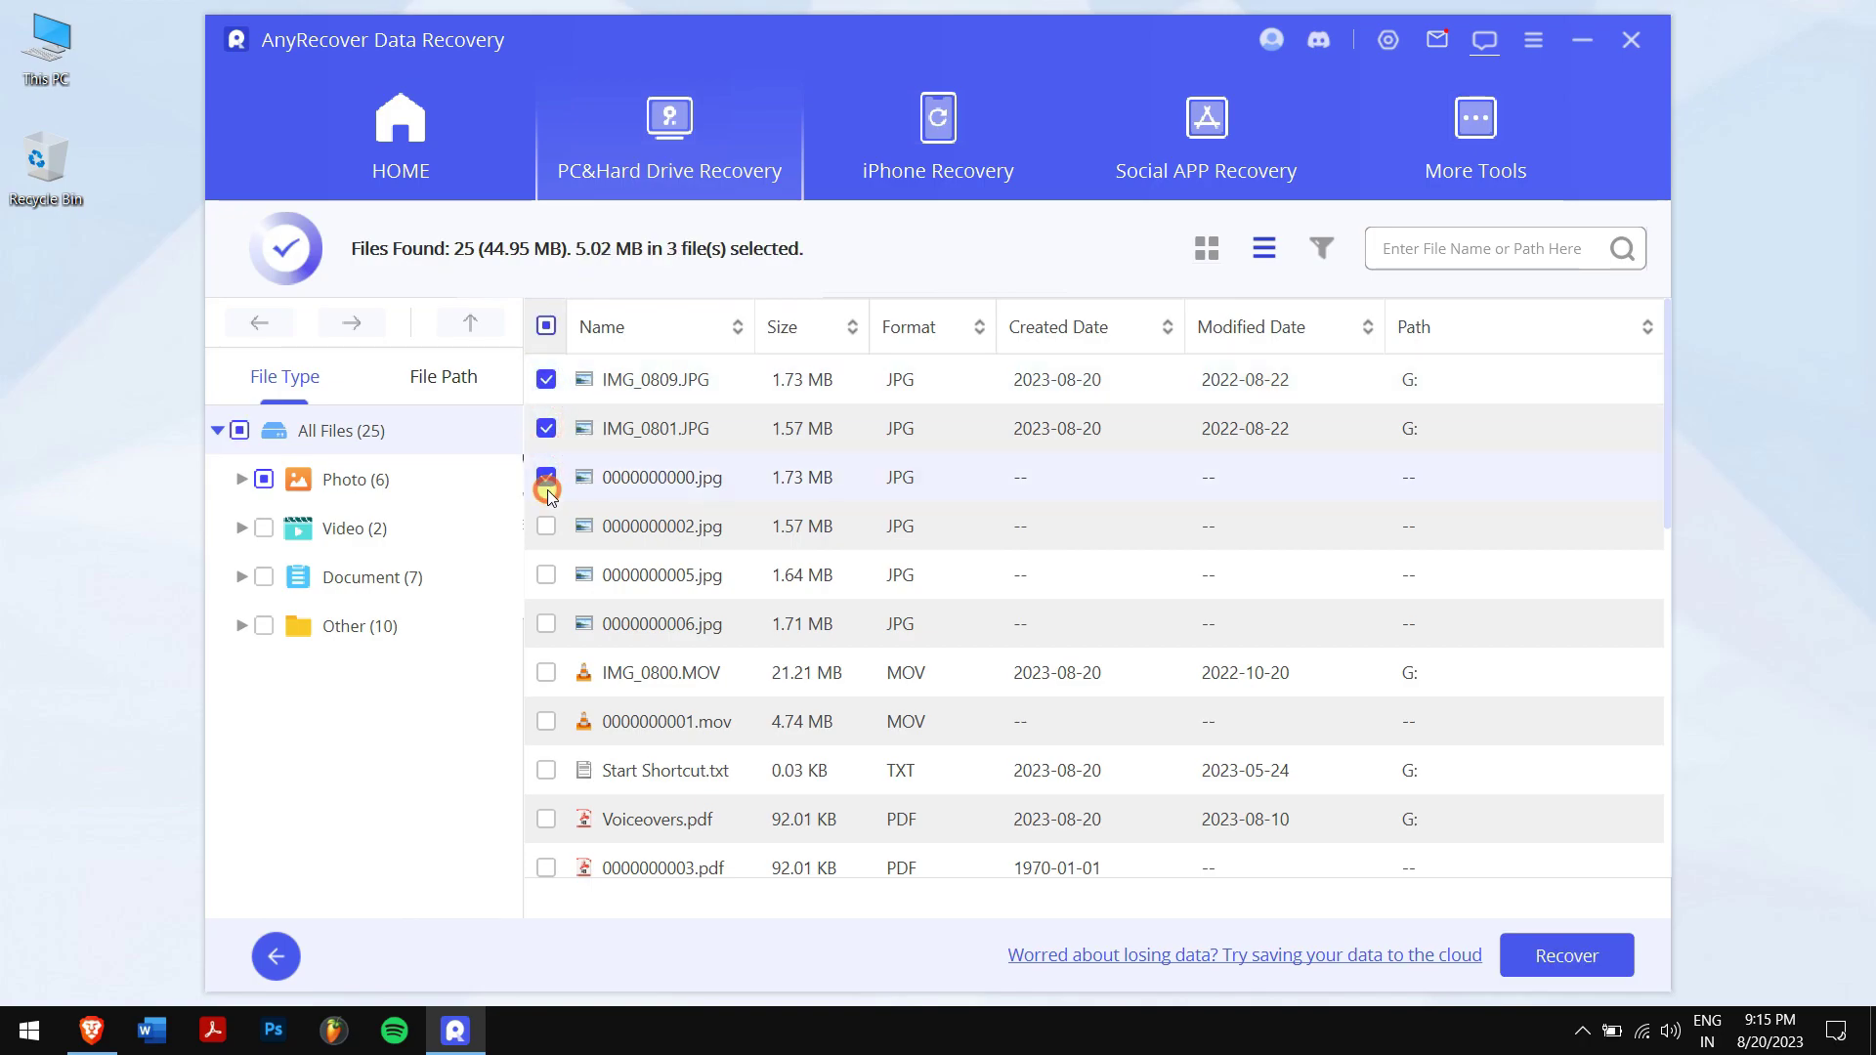
click(546, 476)
click(545, 527)
click(547, 574)
click(545, 623)
click(546, 673)
click(545, 721)
click(545, 770)
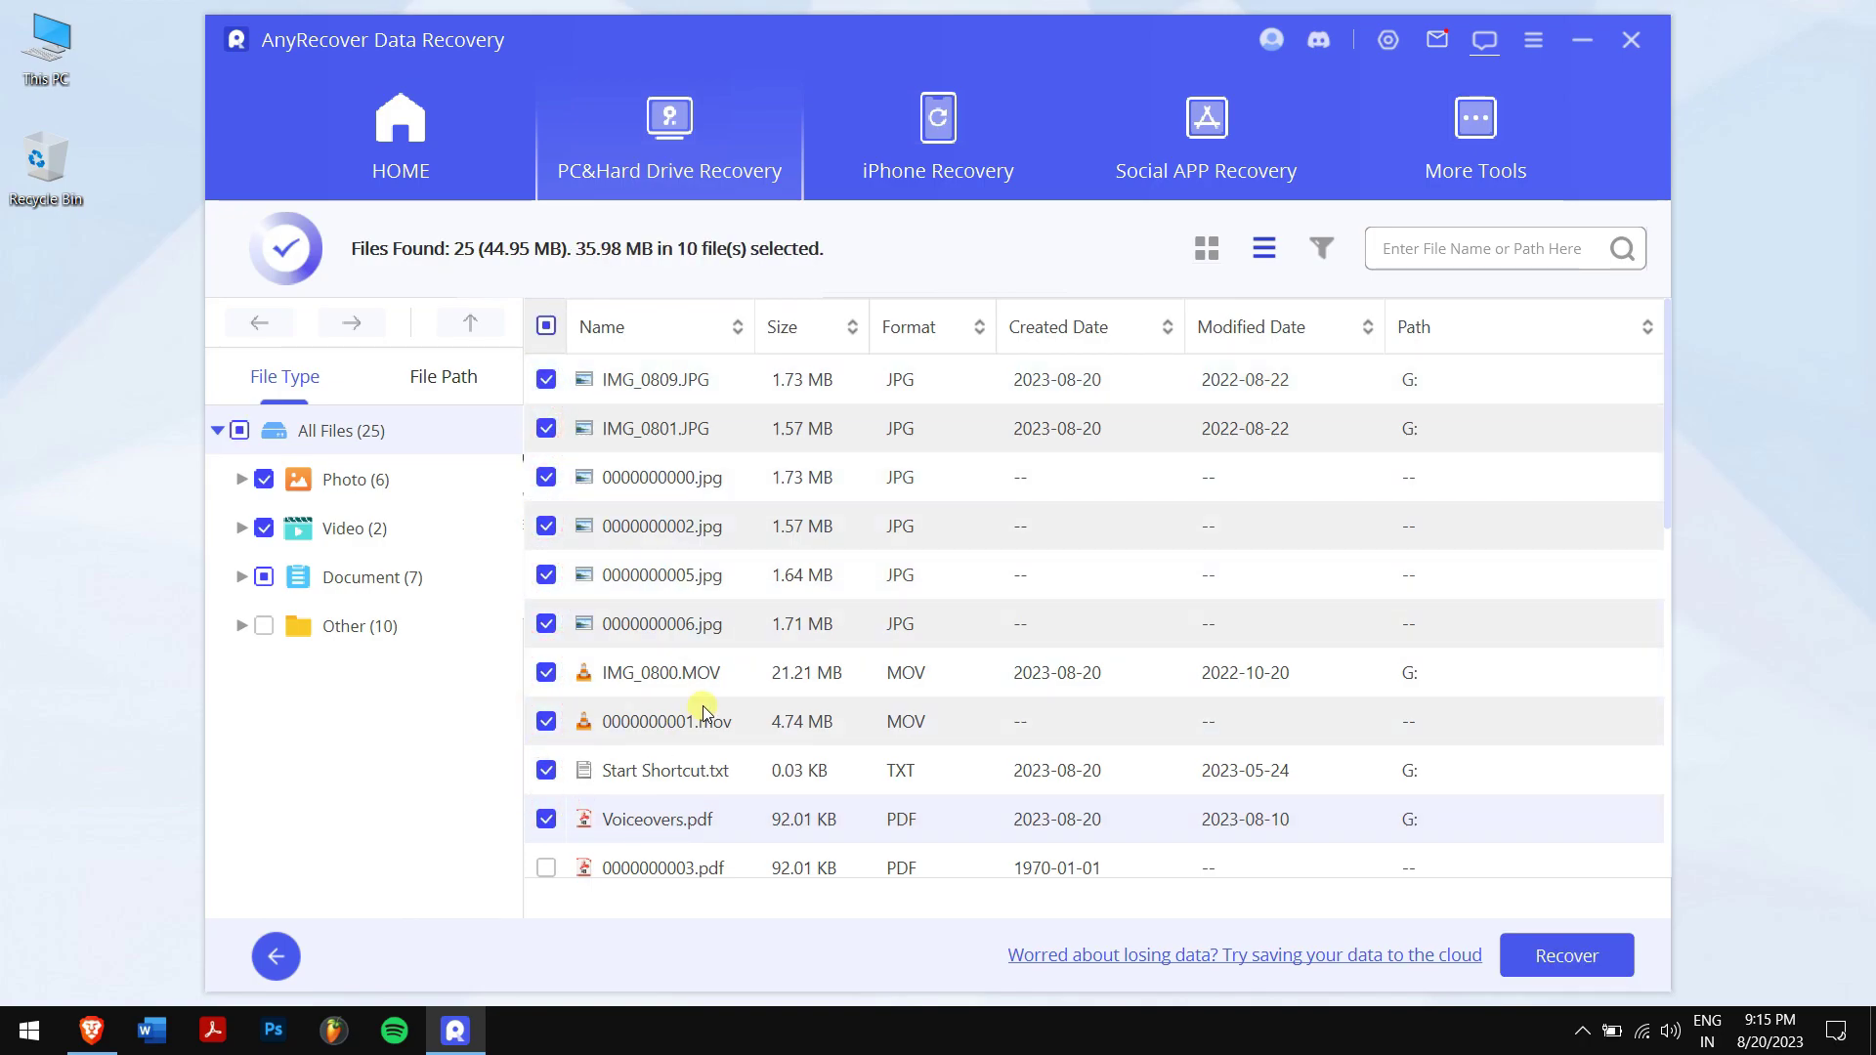
Preview IMG_0801.JPG zoomed in to confirm it is intact, then close the preview.
double_click(687, 437)
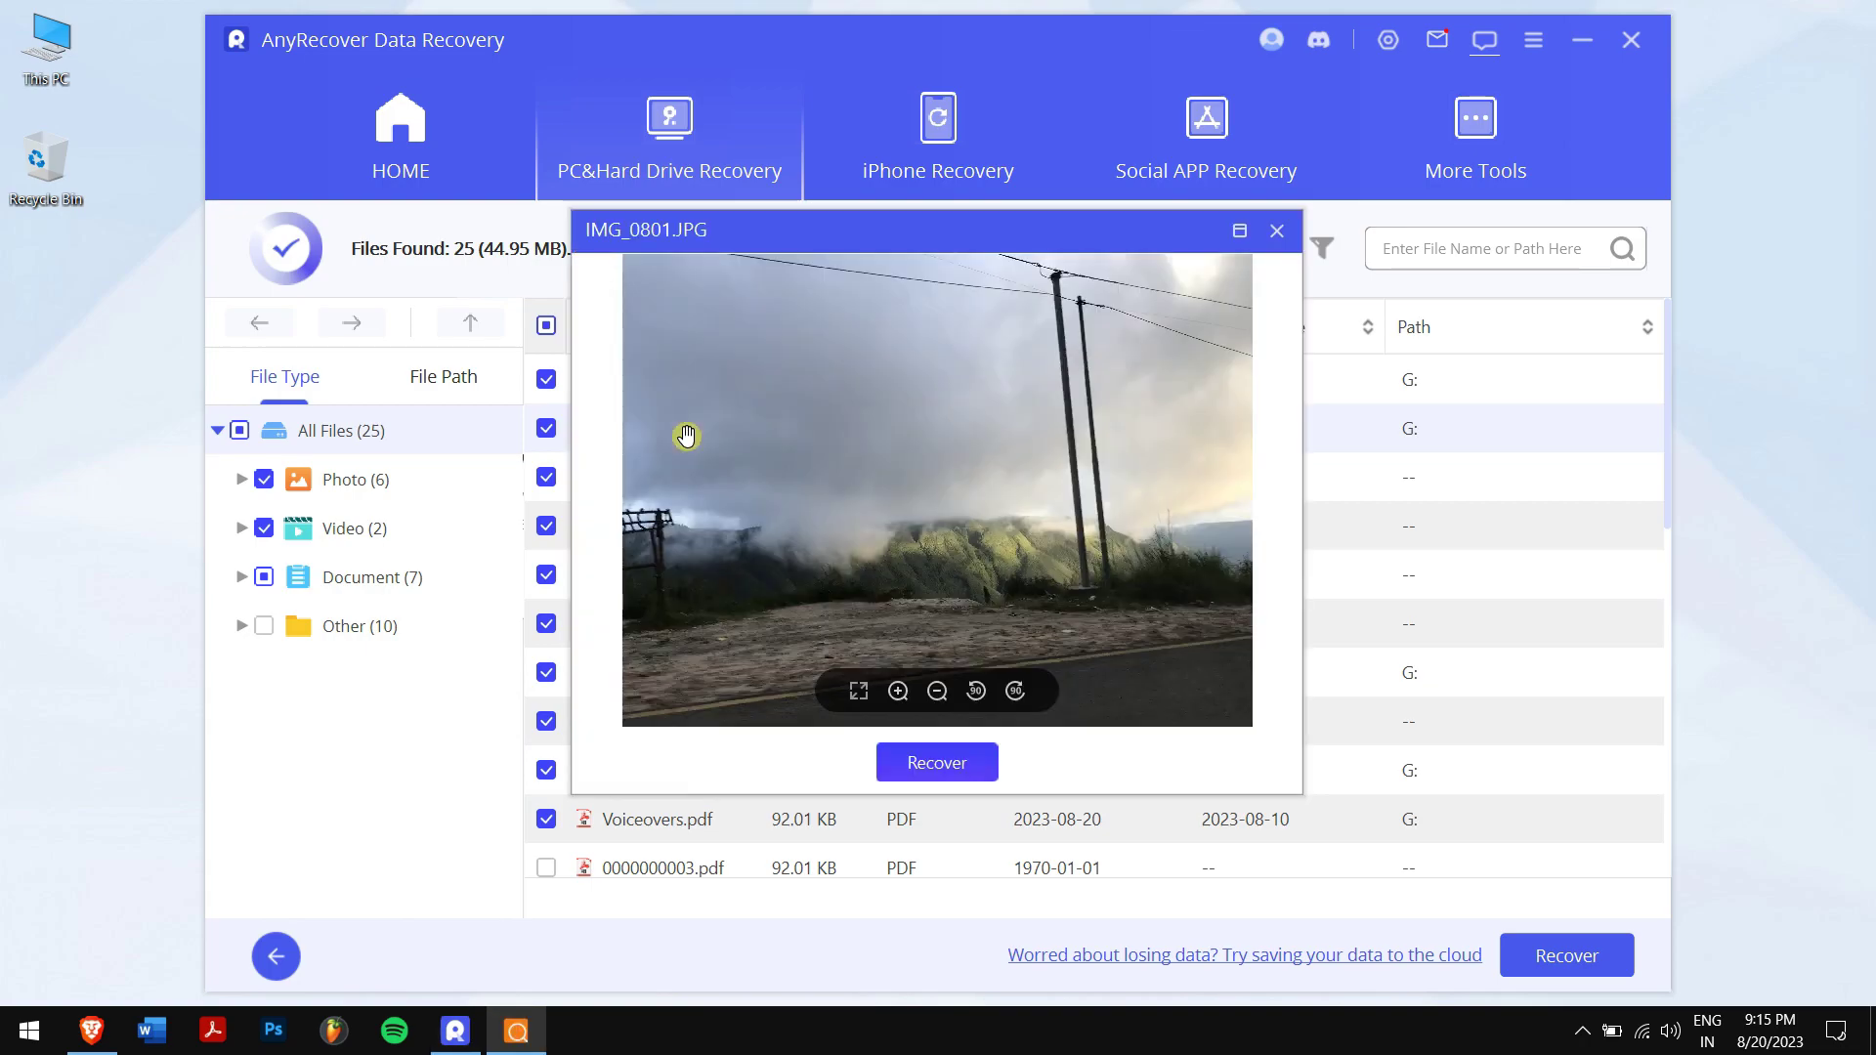
click(897, 691)
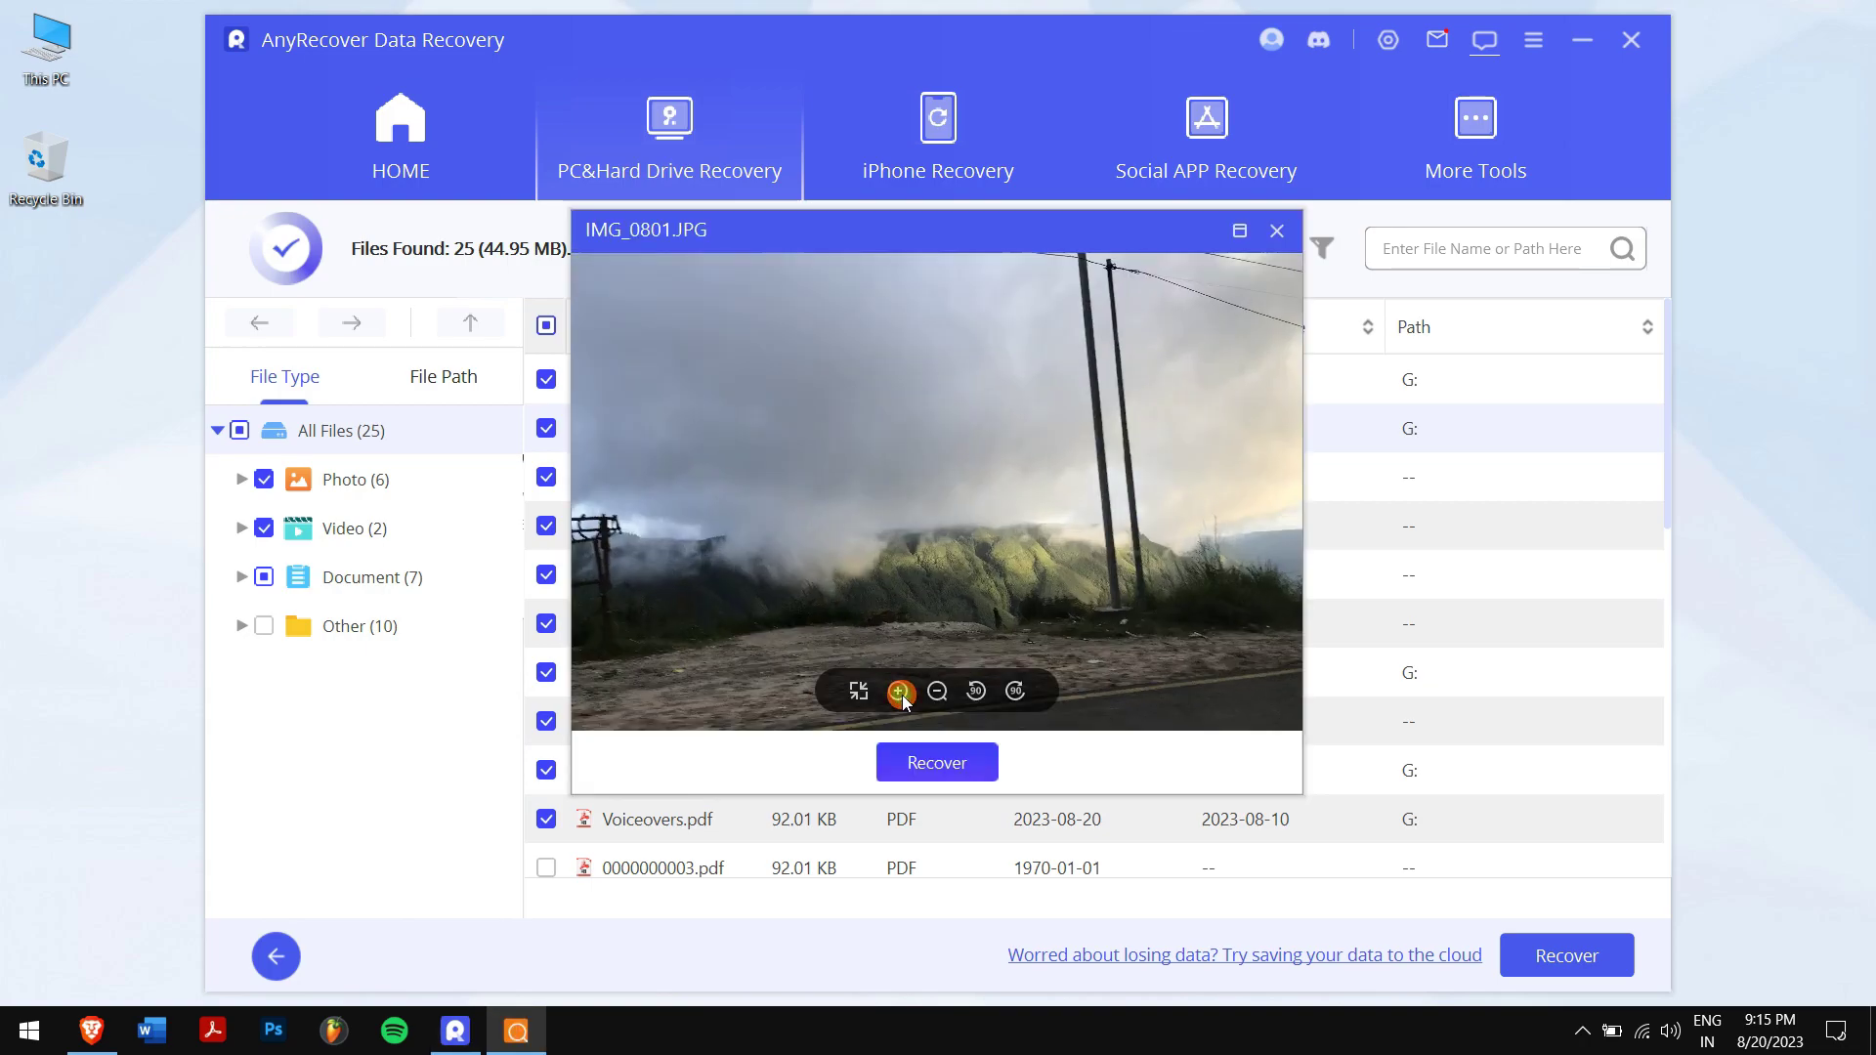
click(1277, 229)
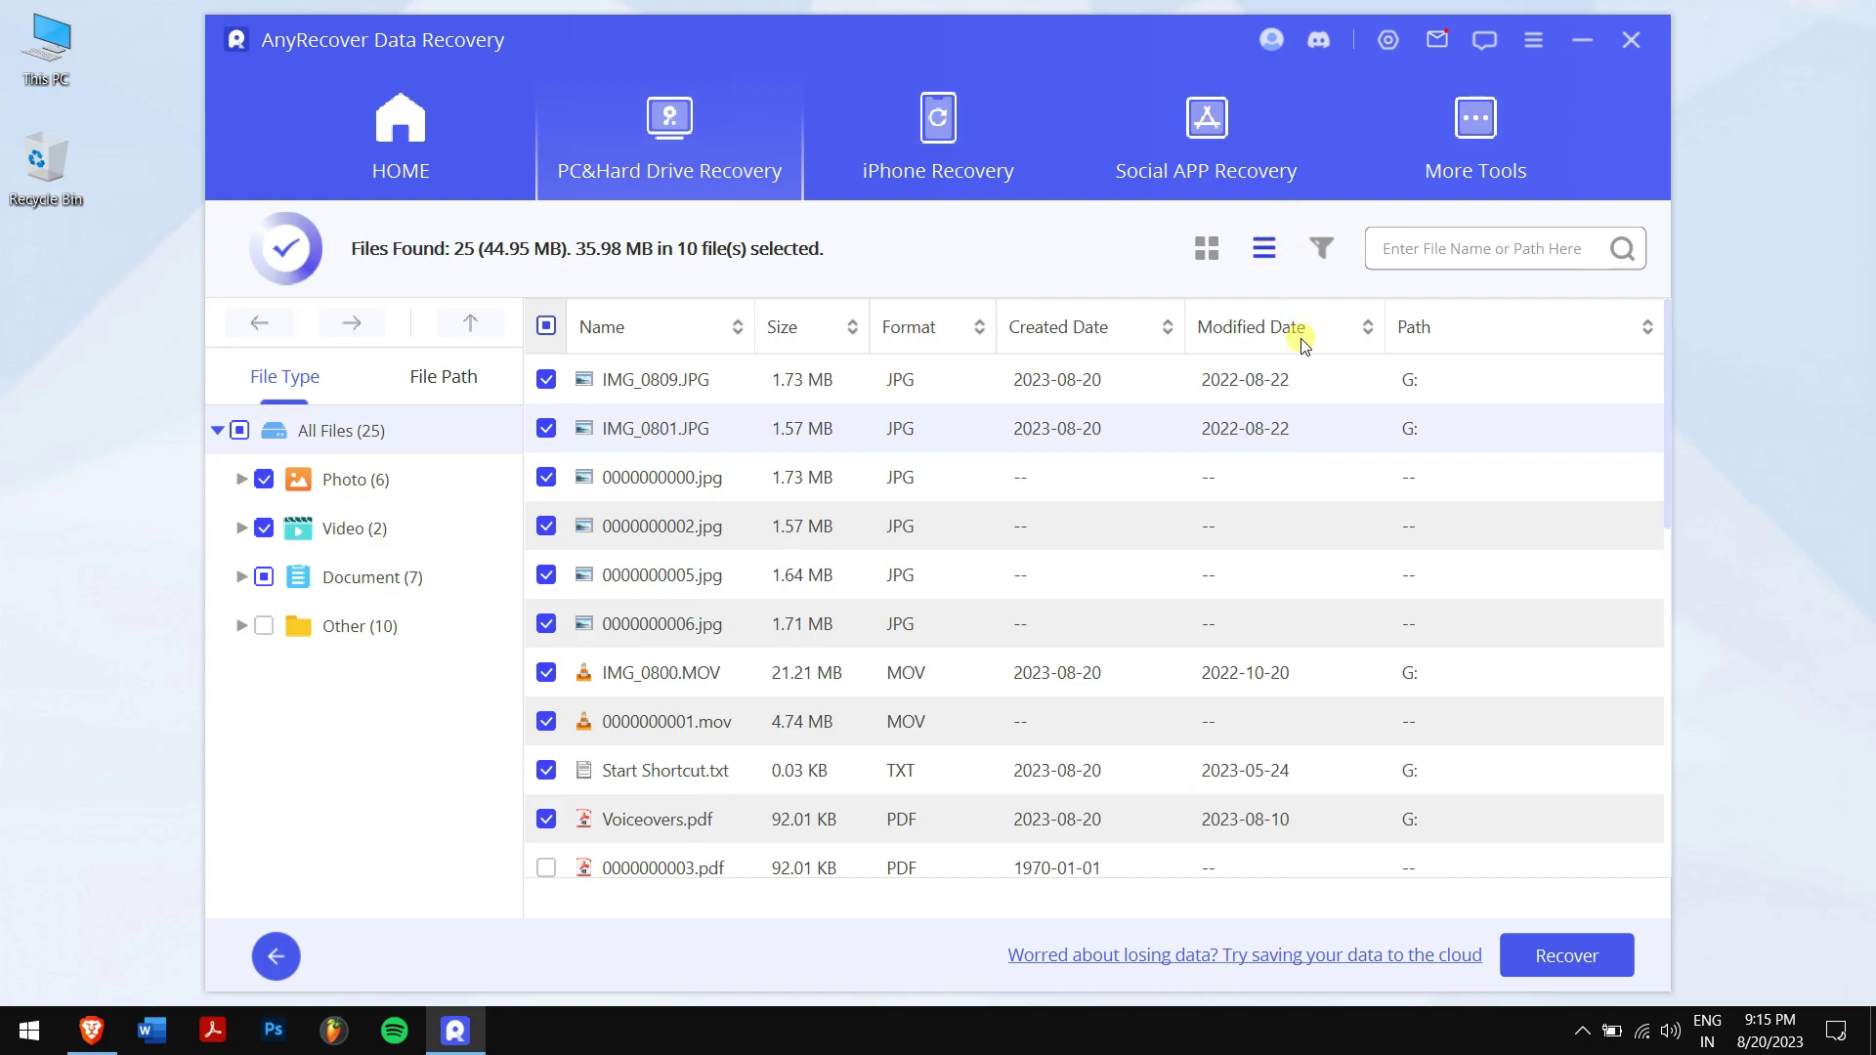
click(1322, 246)
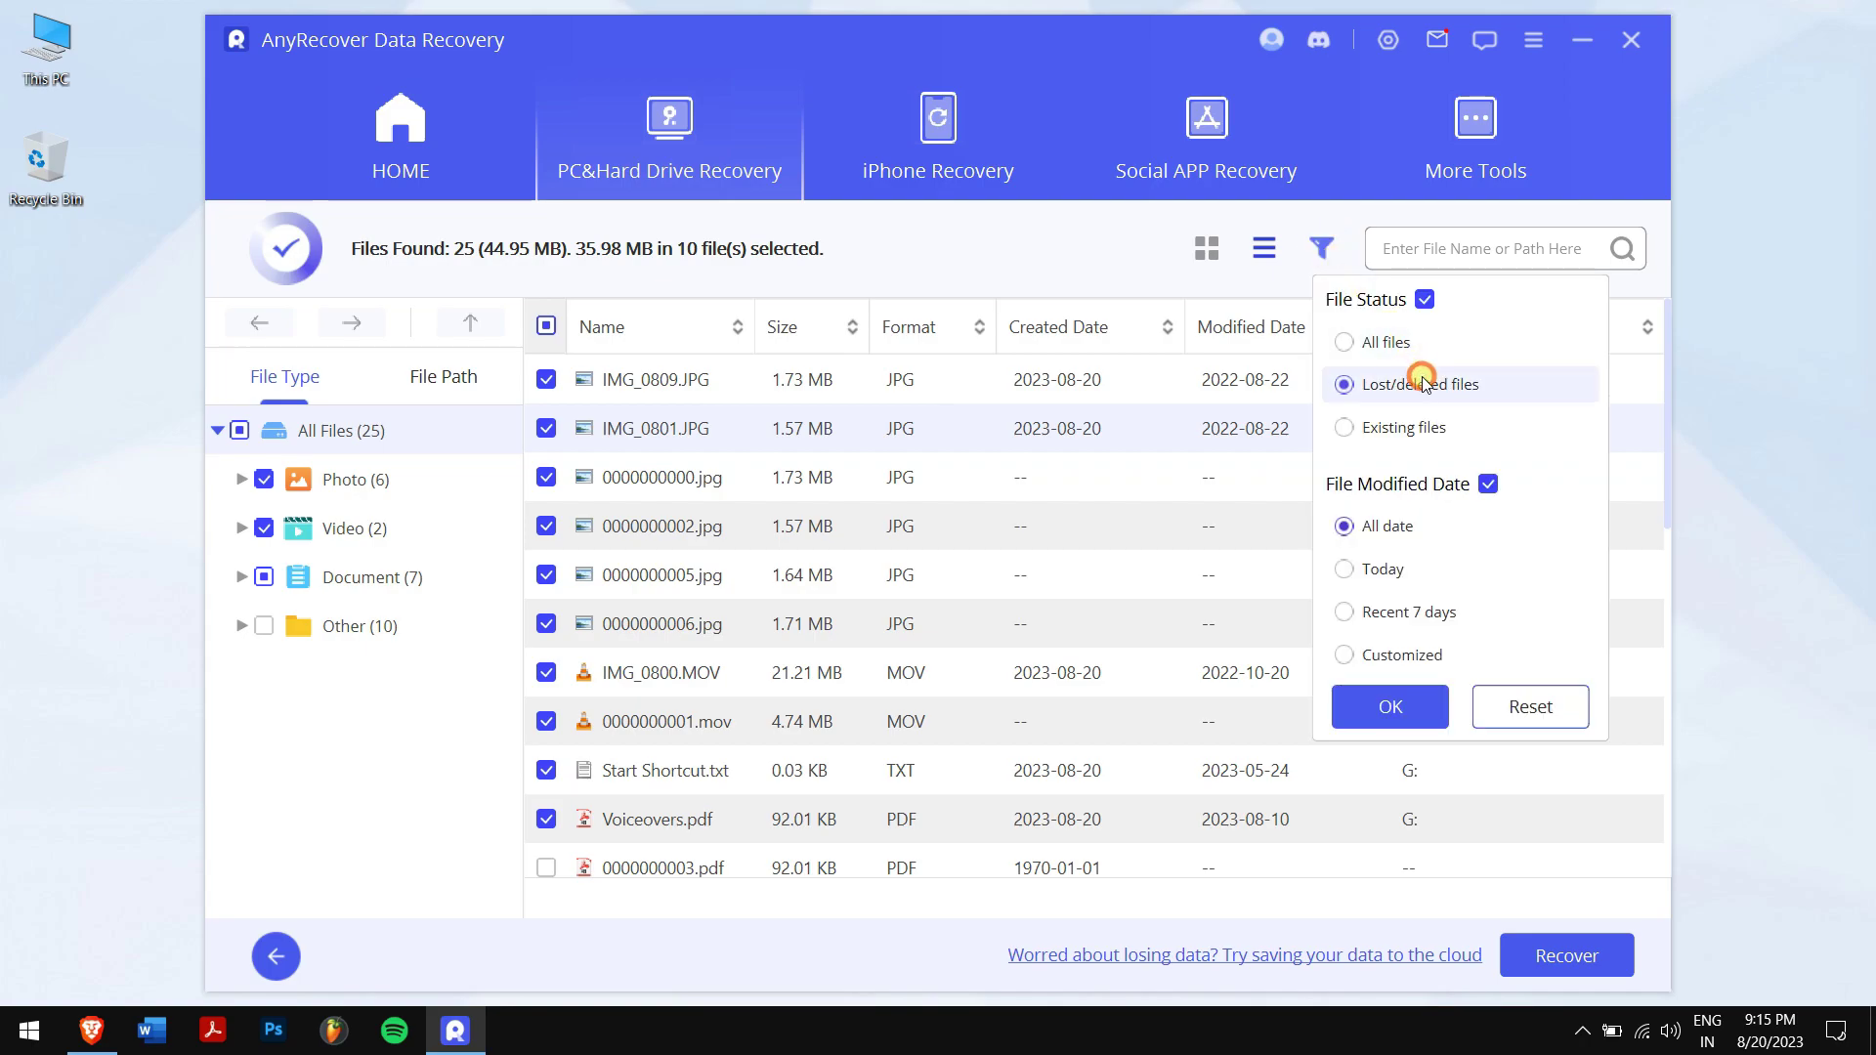
click(1371, 342)
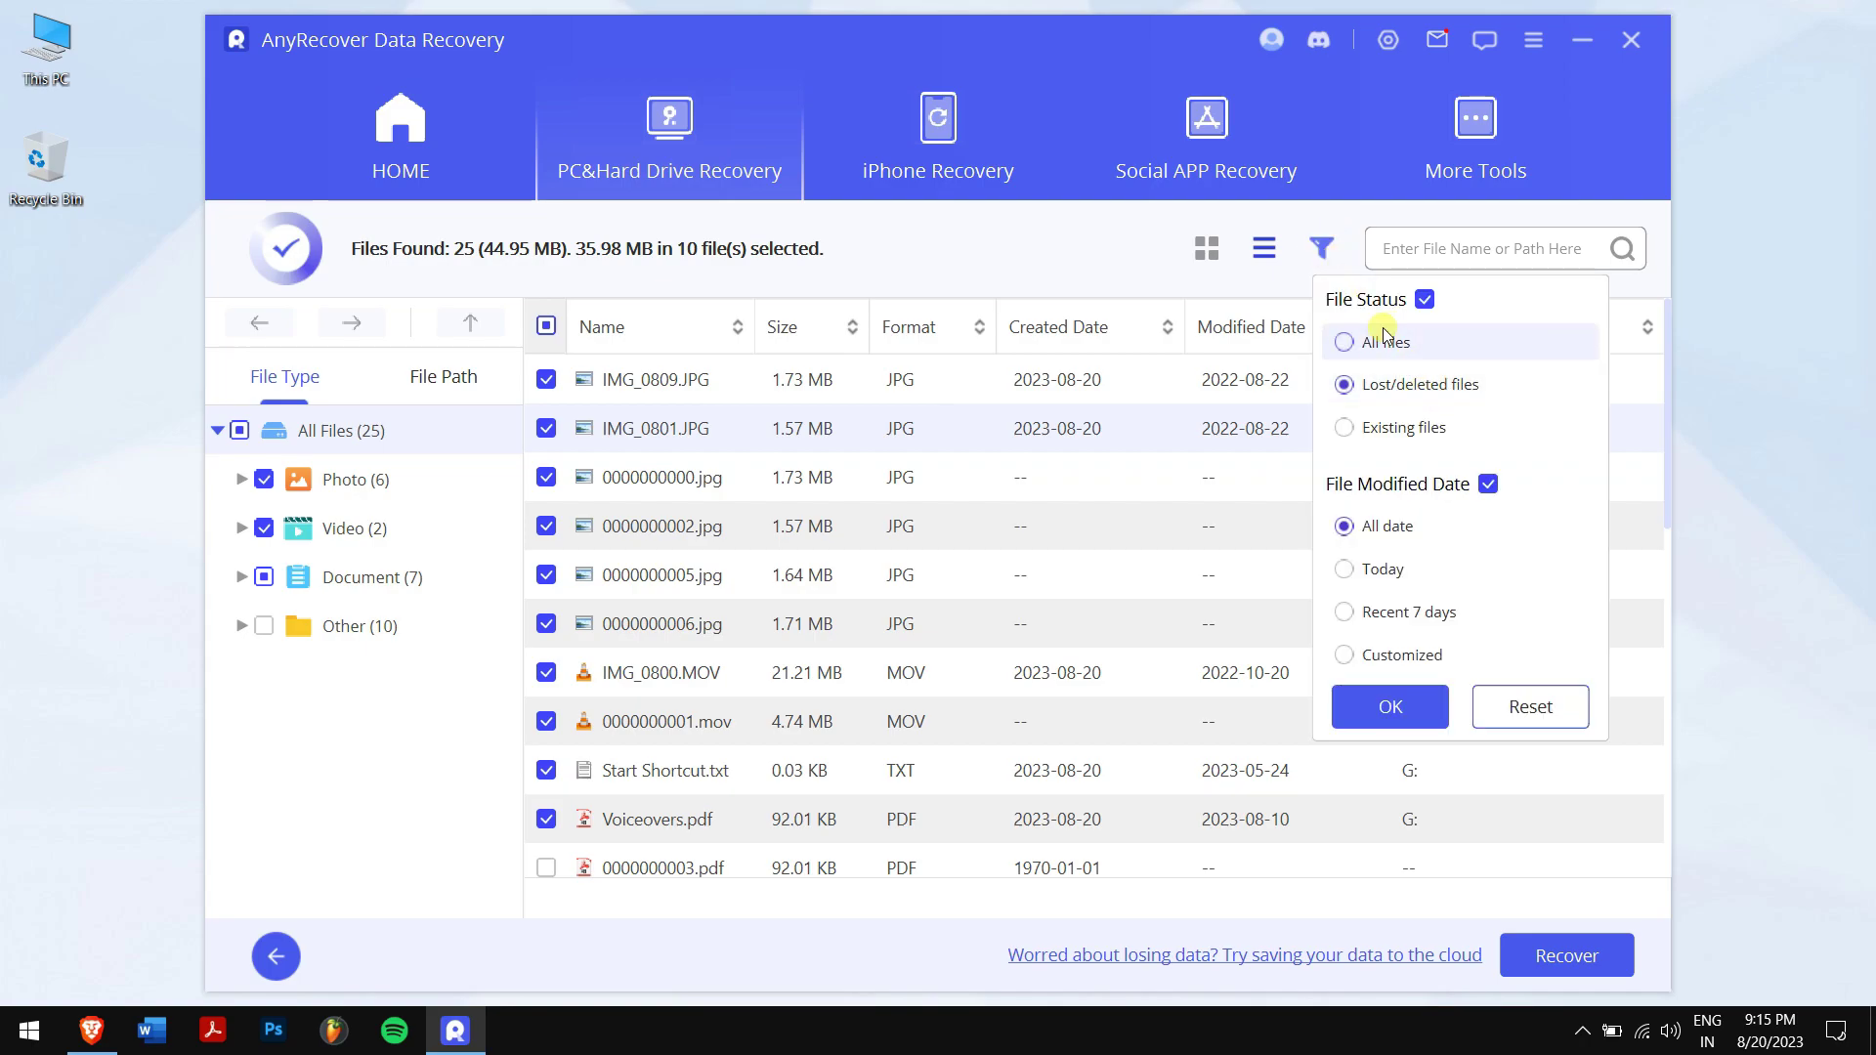
click(1402, 575)
click(1386, 524)
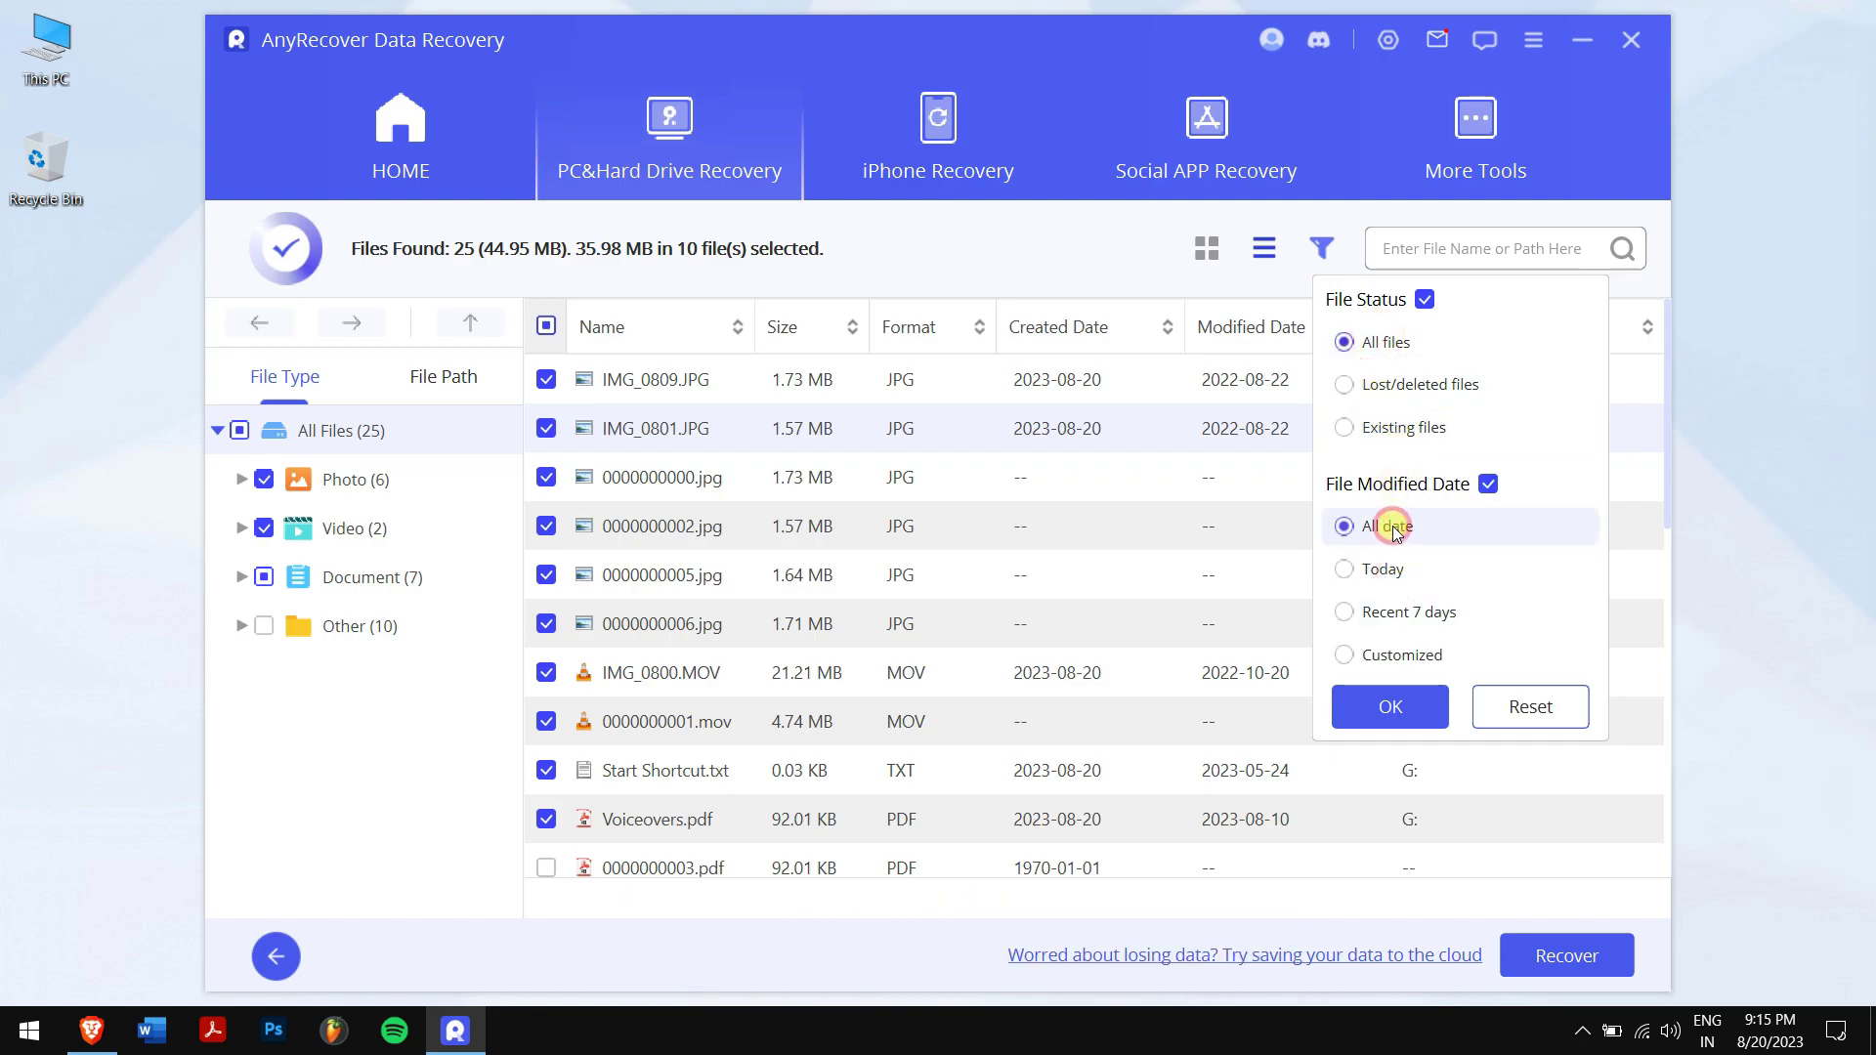
click(1430, 705)
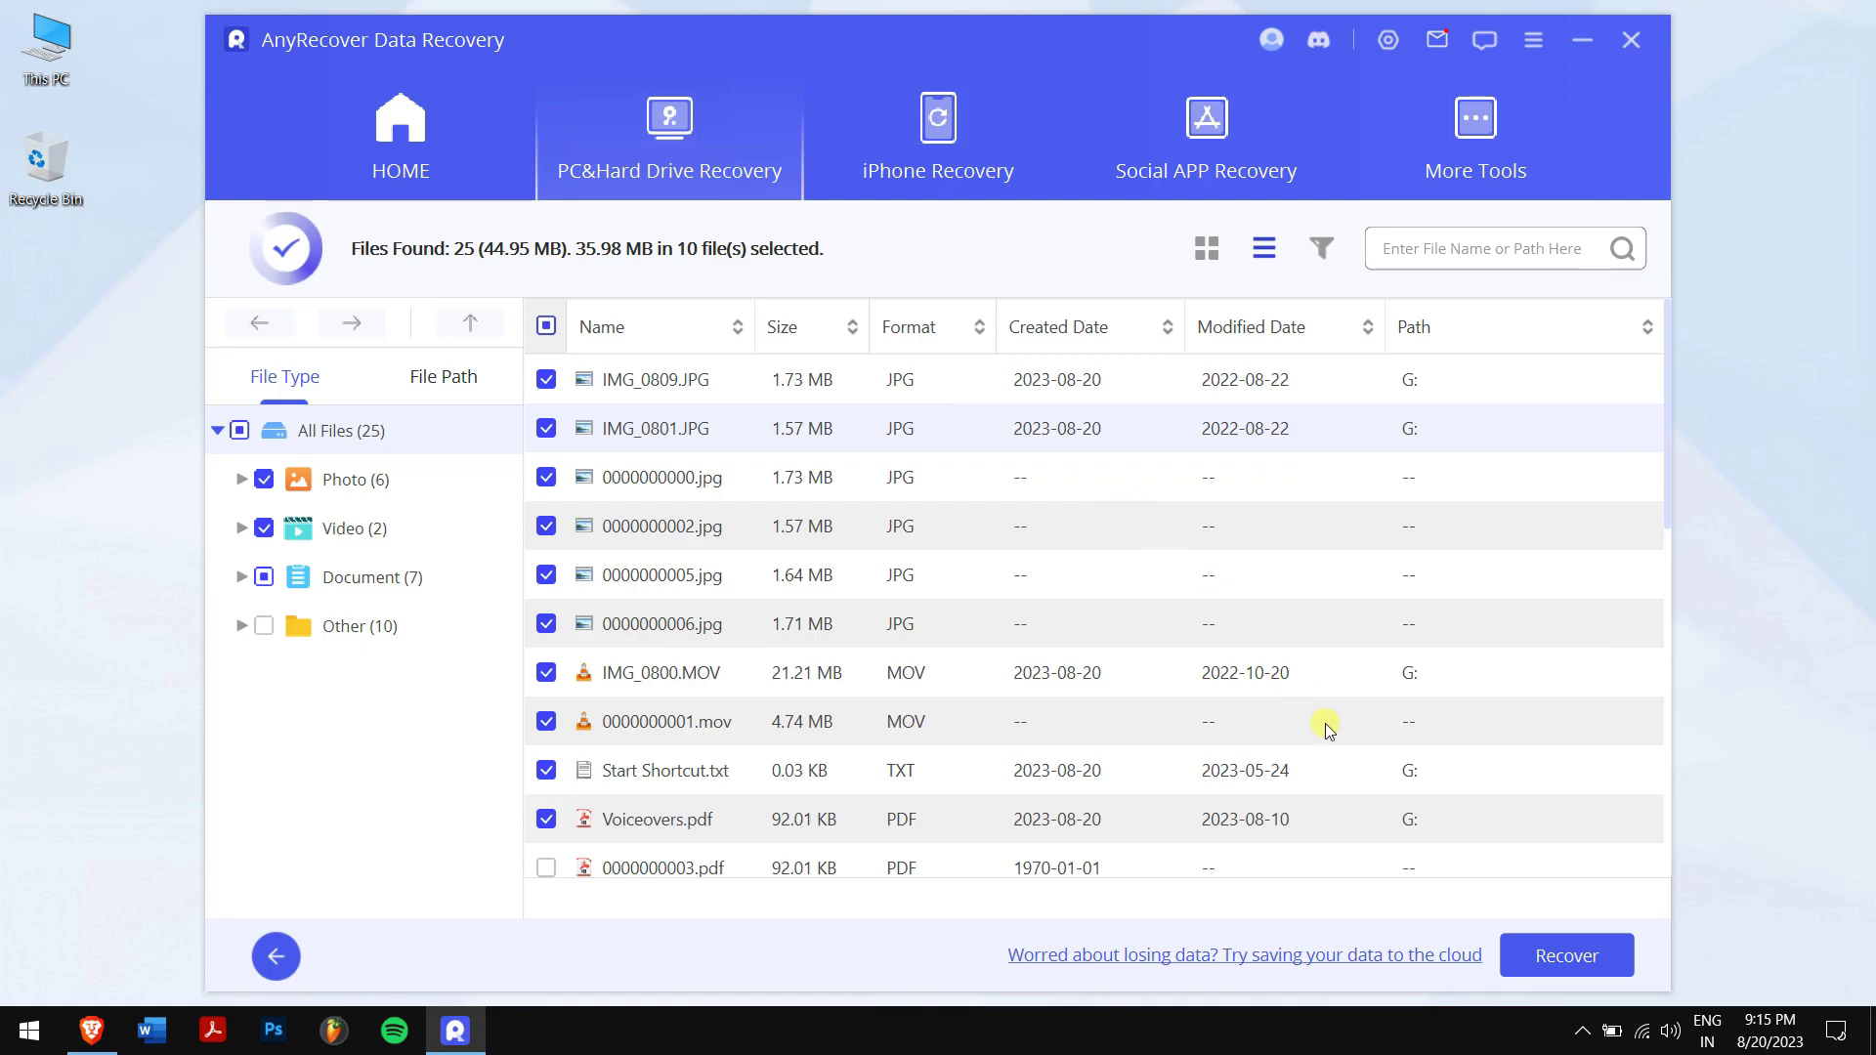
Recover the marked files with Desktop chosen as the save folder.
click(1554, 956)
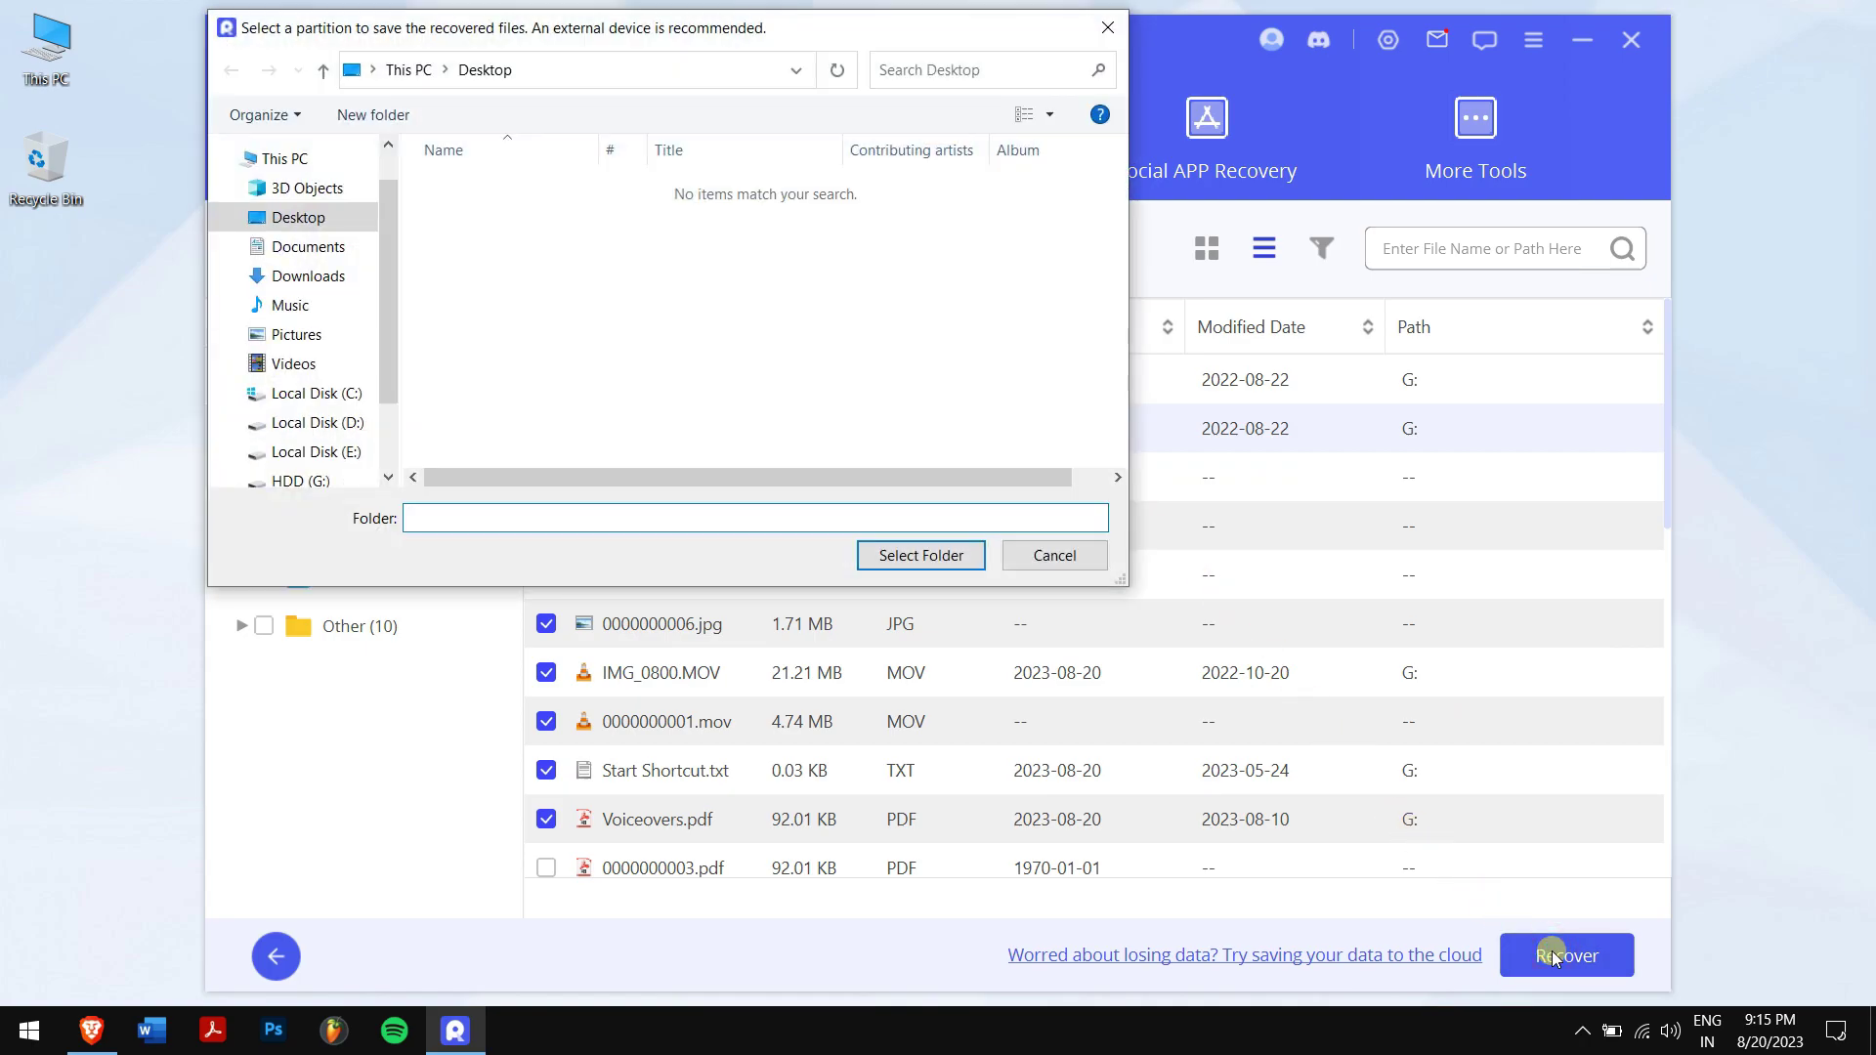
click(298, 217)
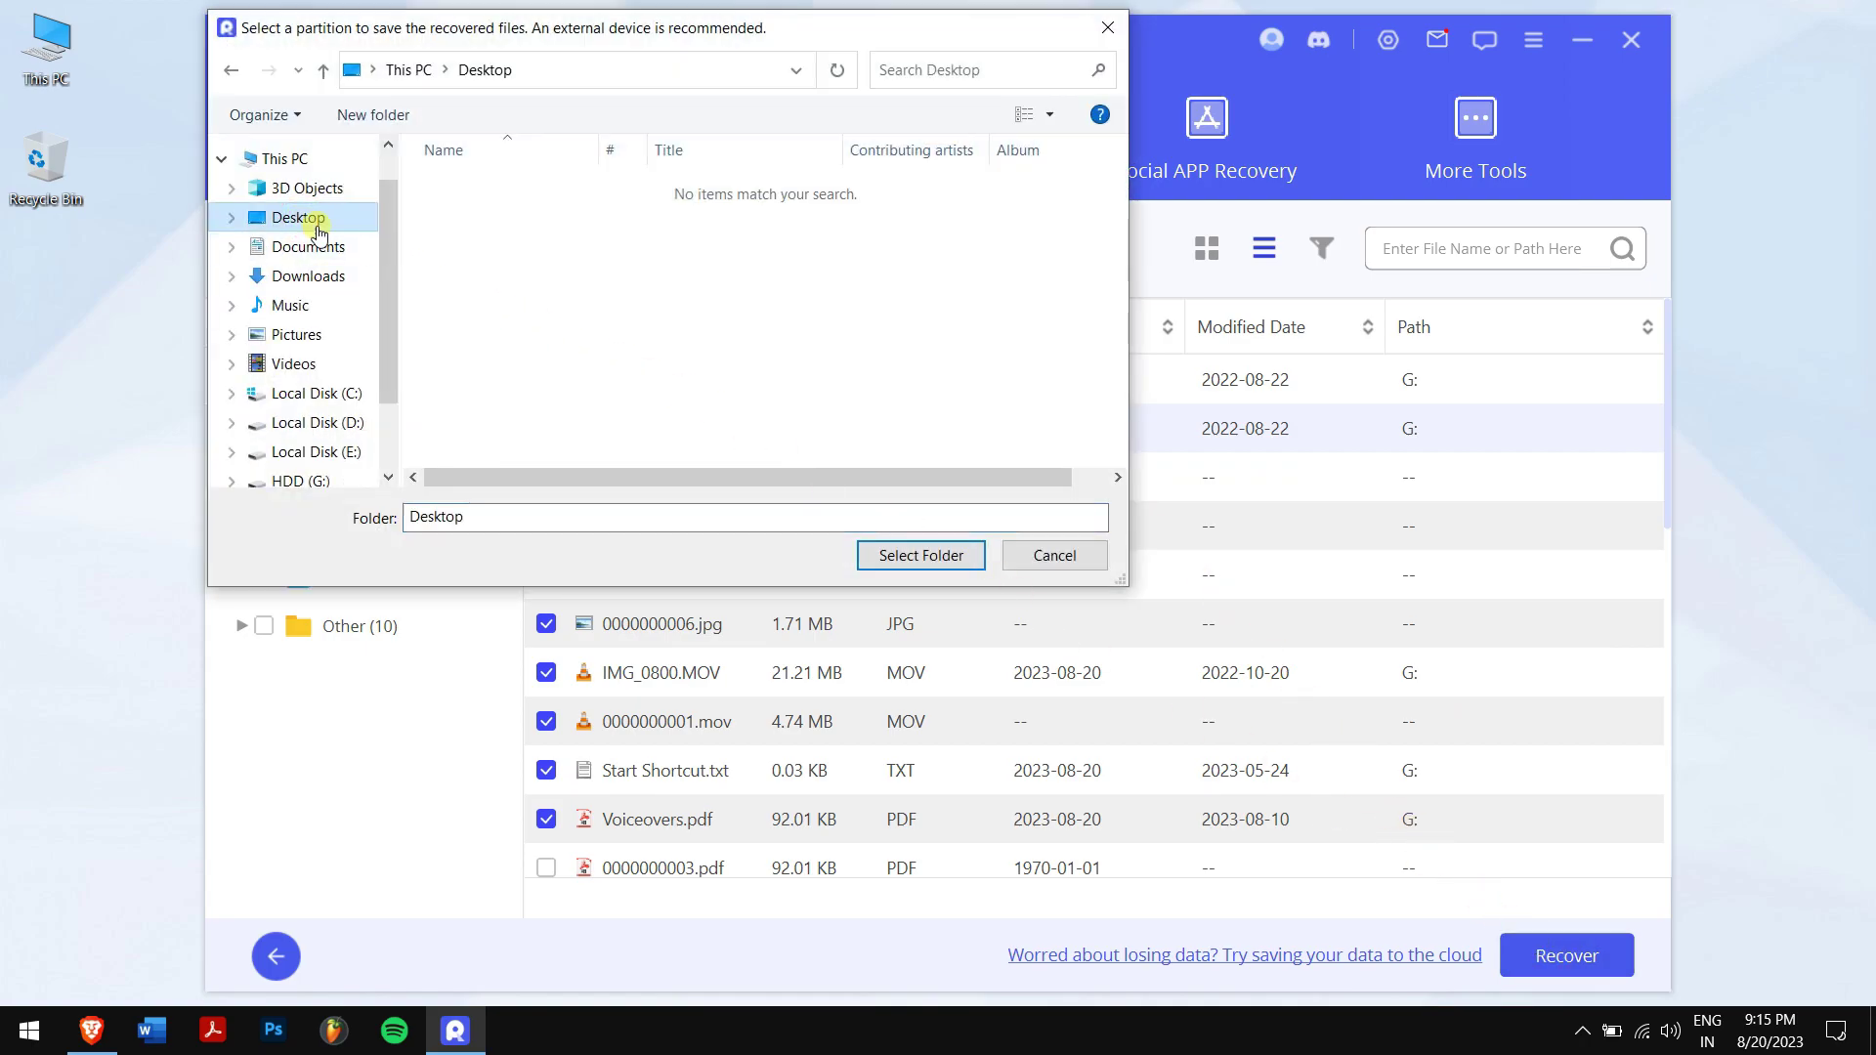
click(921, 556)
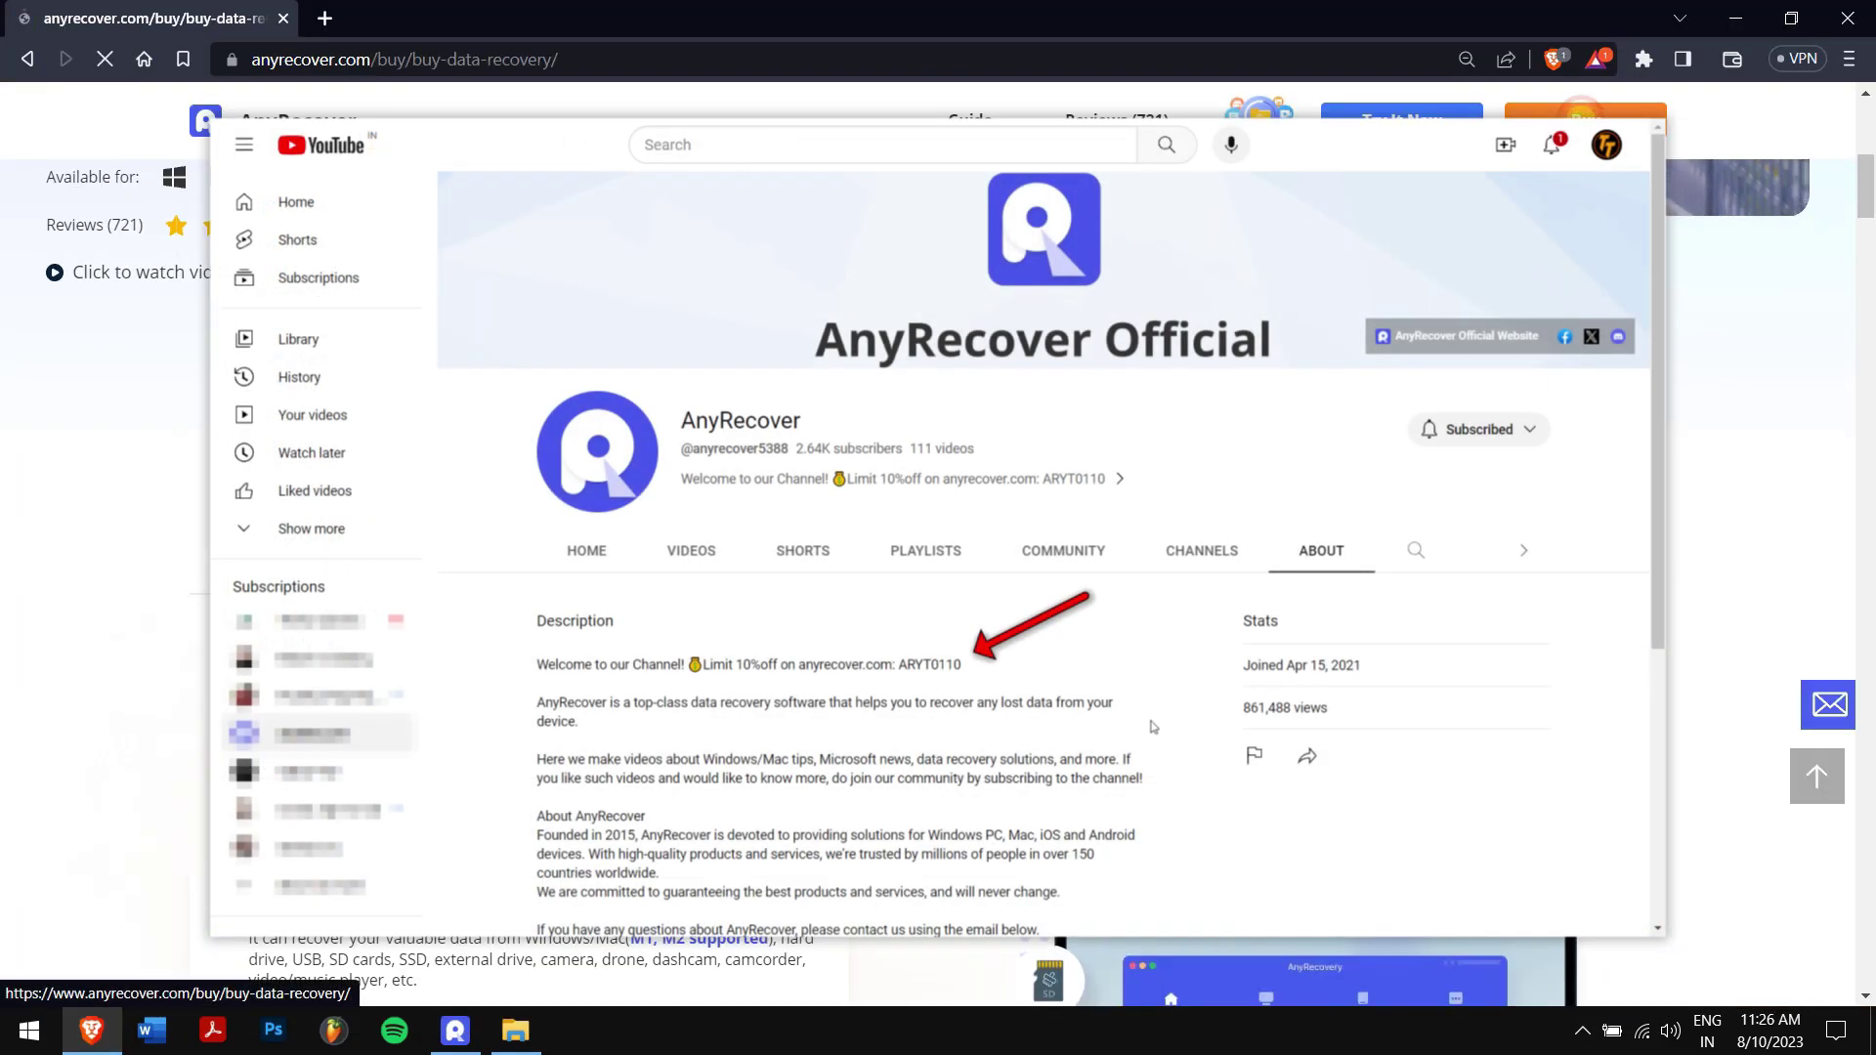
scroll(938, 969, down, 5)
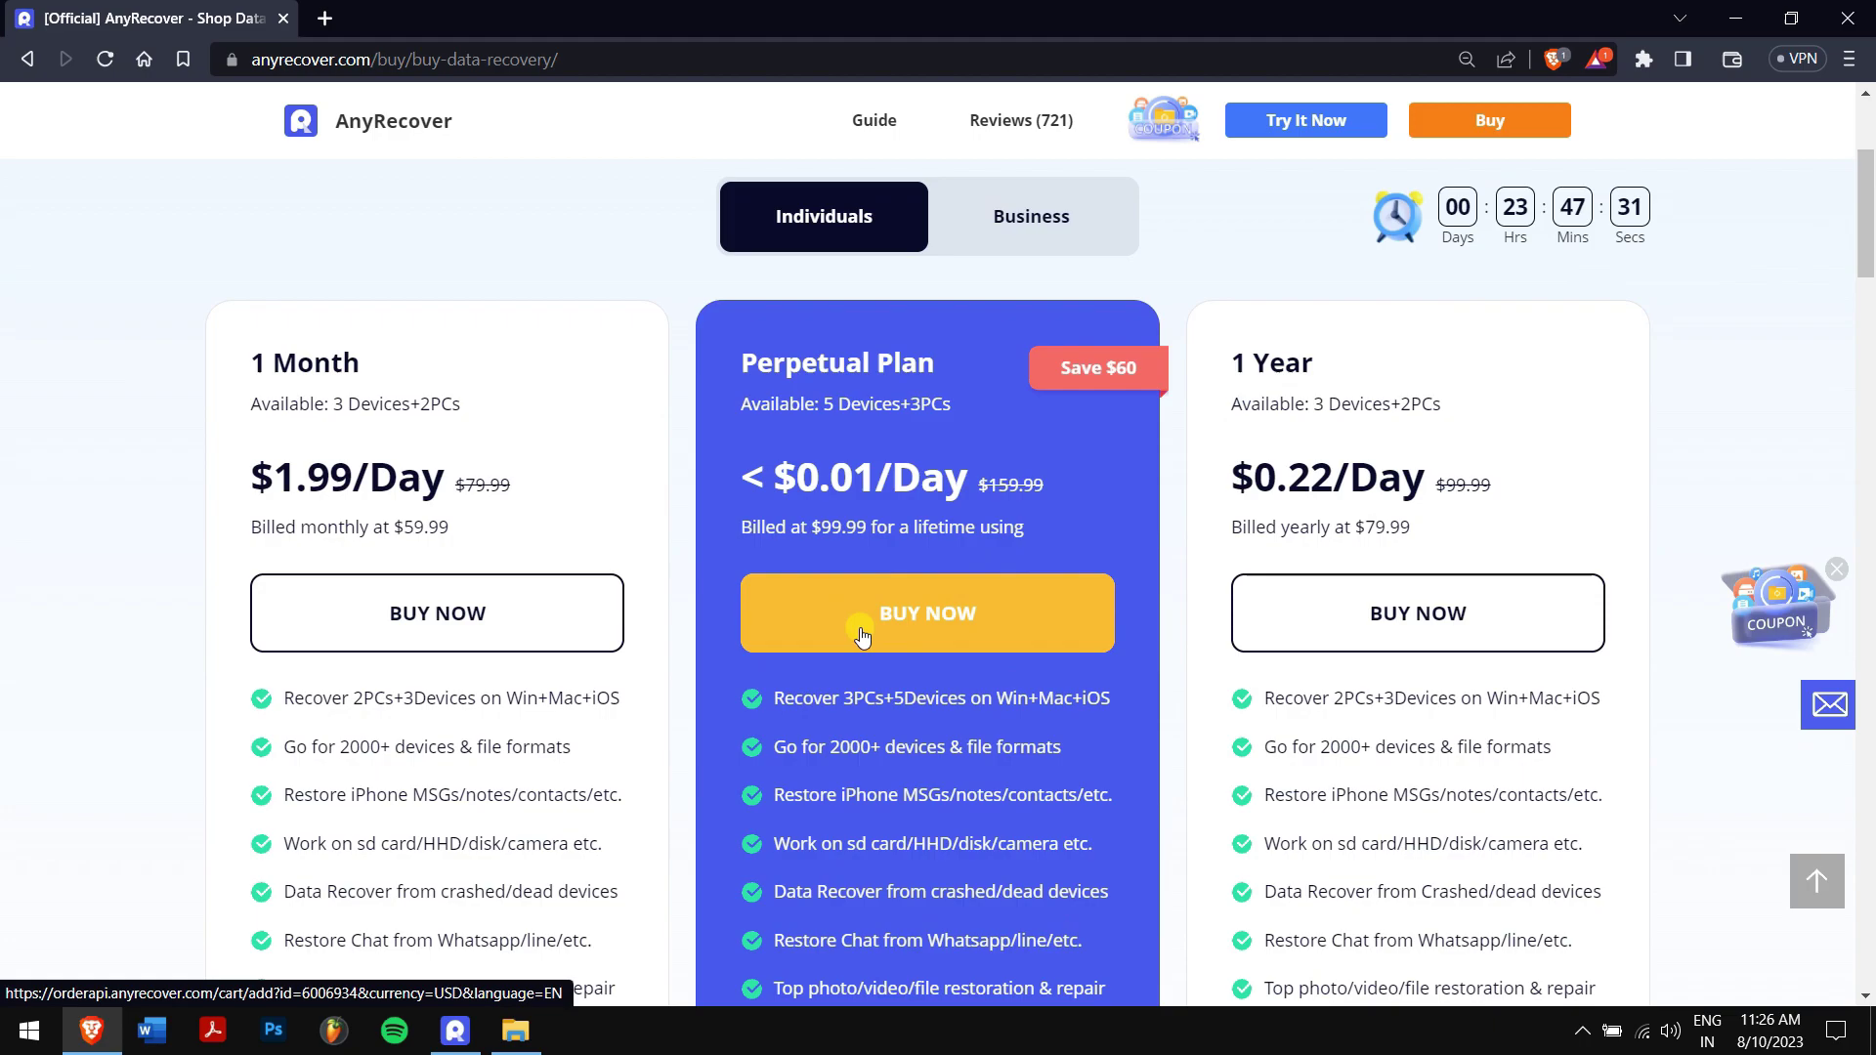
Buy the Perpetual Plan with coupon ARYT0110 applied, dropping the total to 89.99 USD.
click(861, 638)
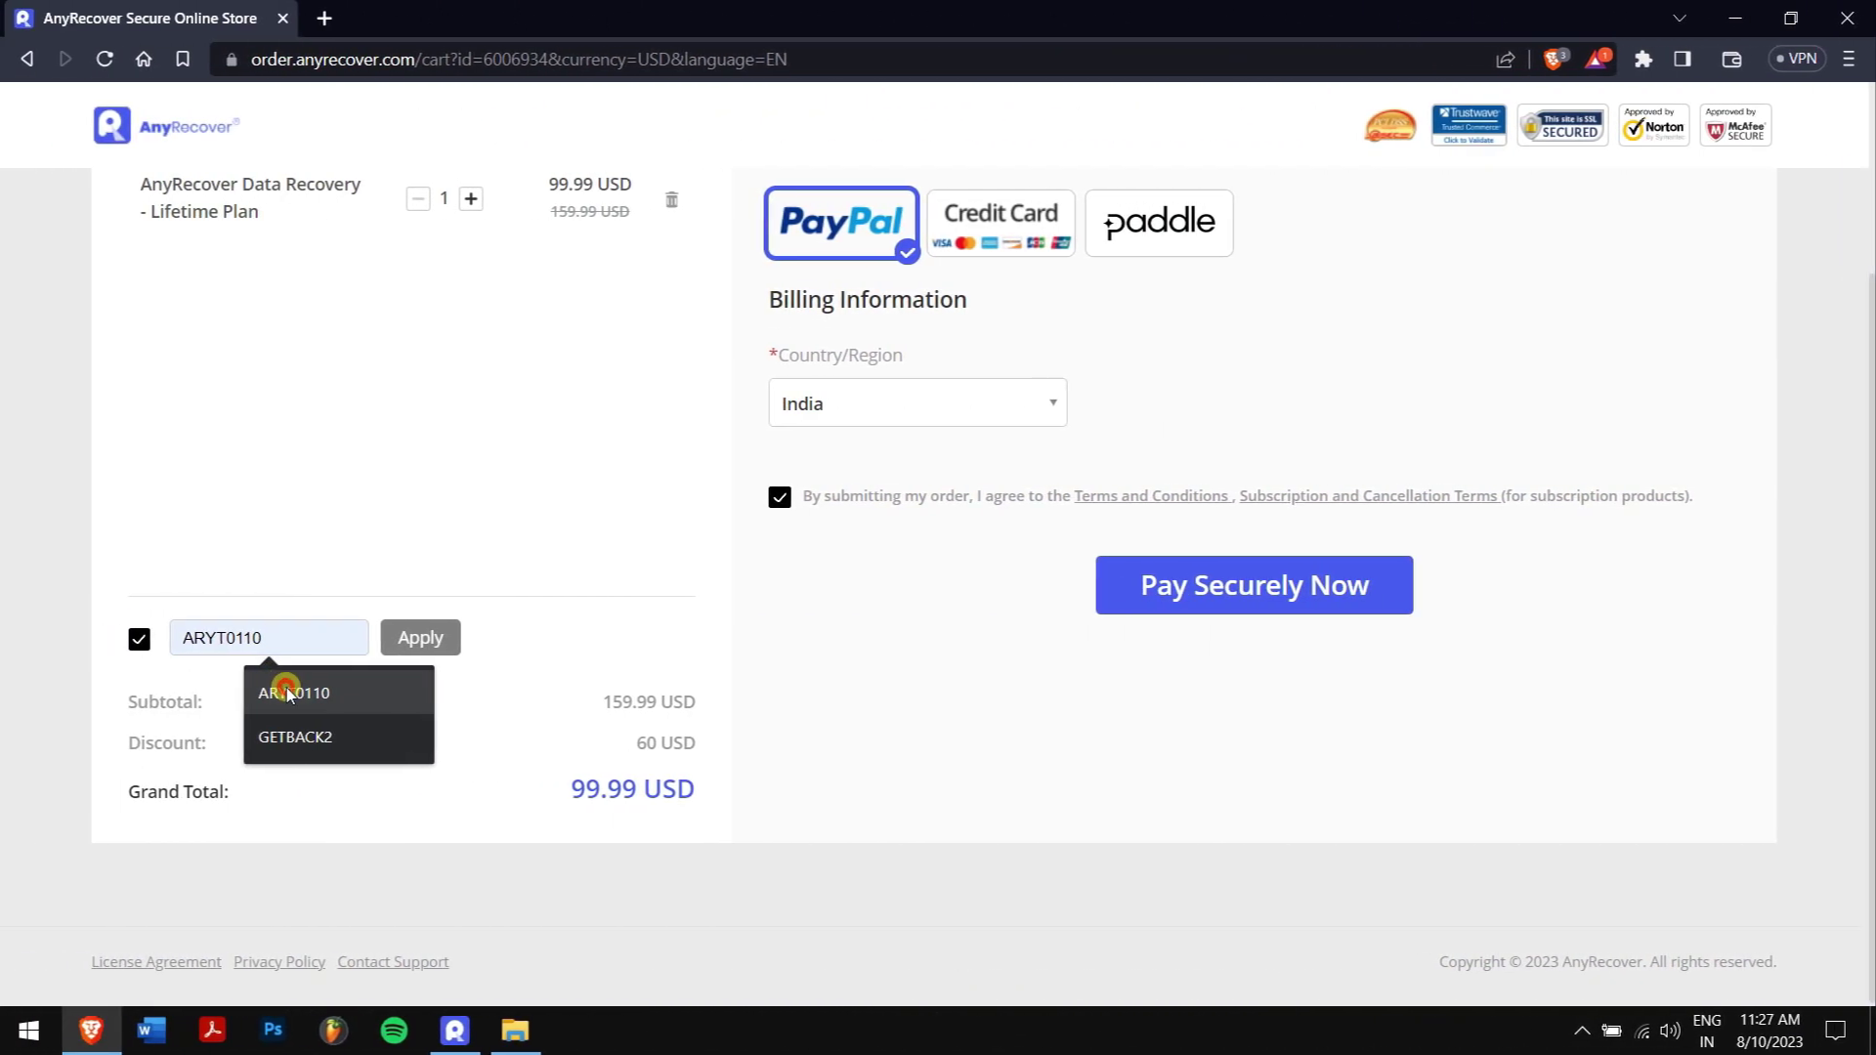
click(287, 692)
click(419, 640)
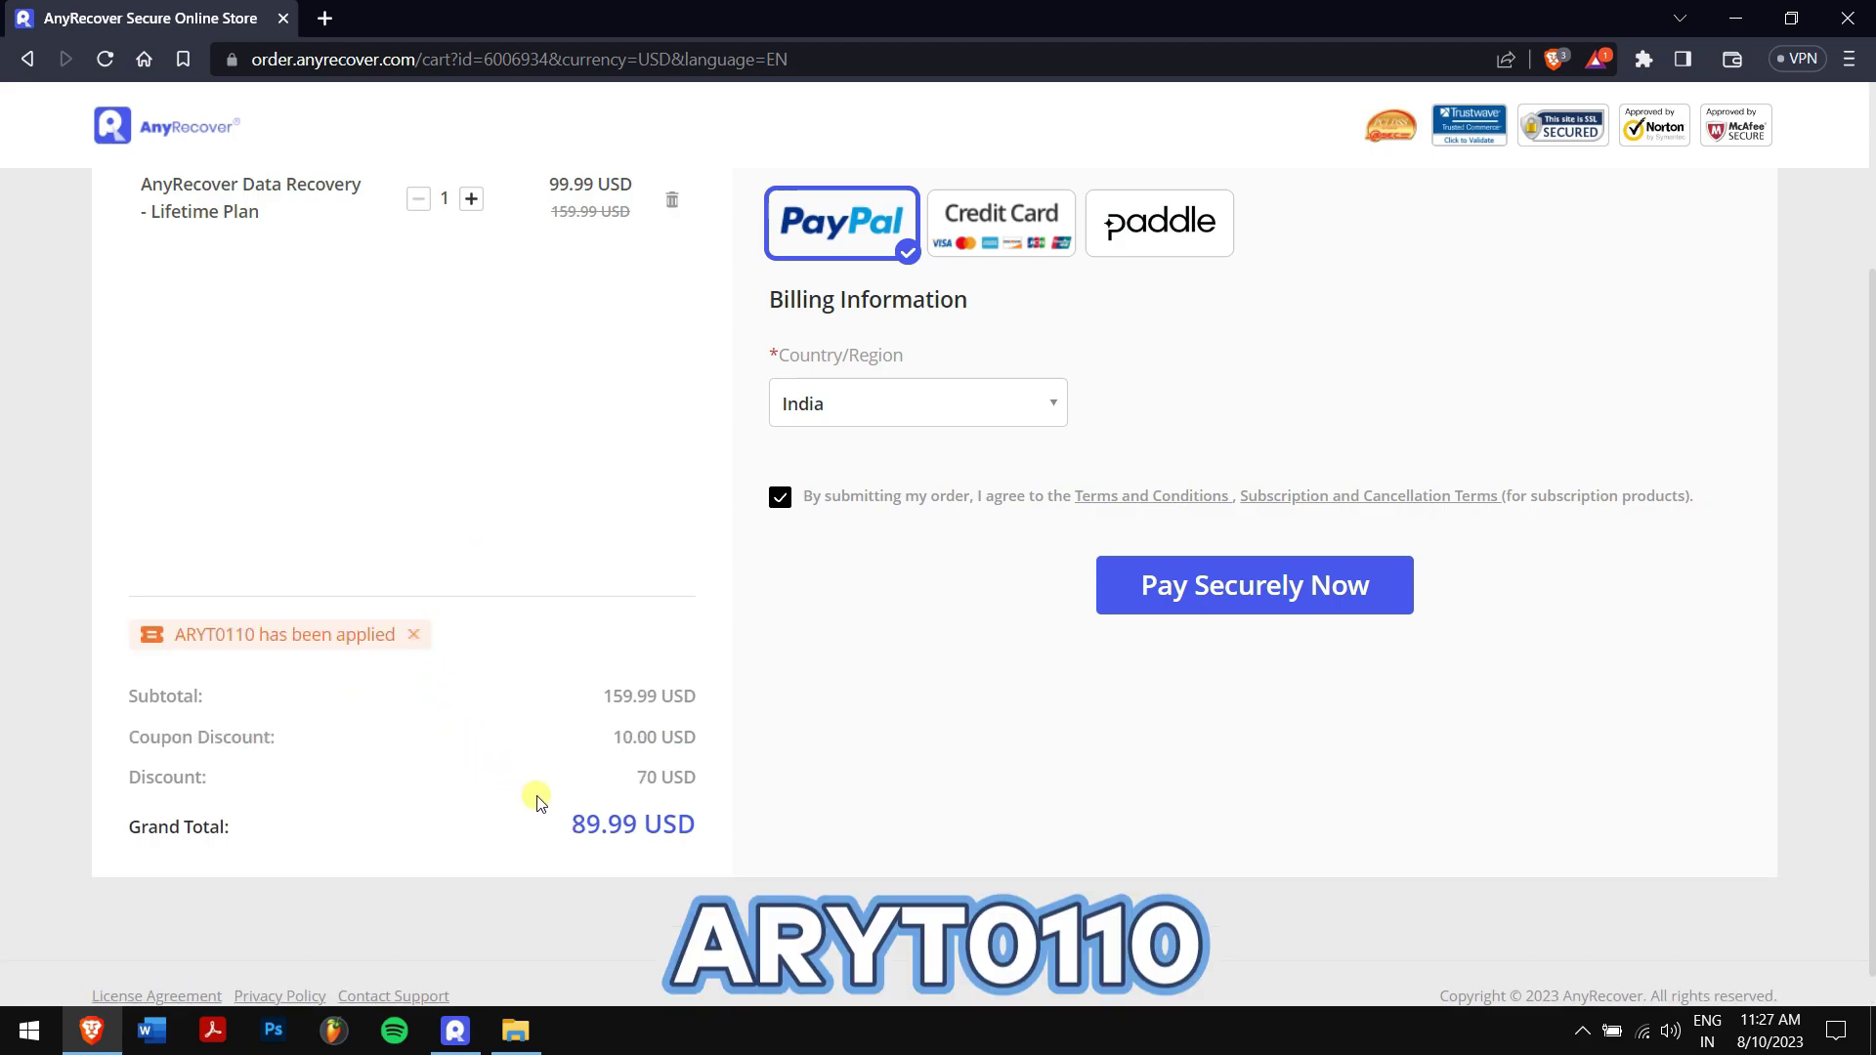
drag(572, 823, 713, 837)
click(837, 762)
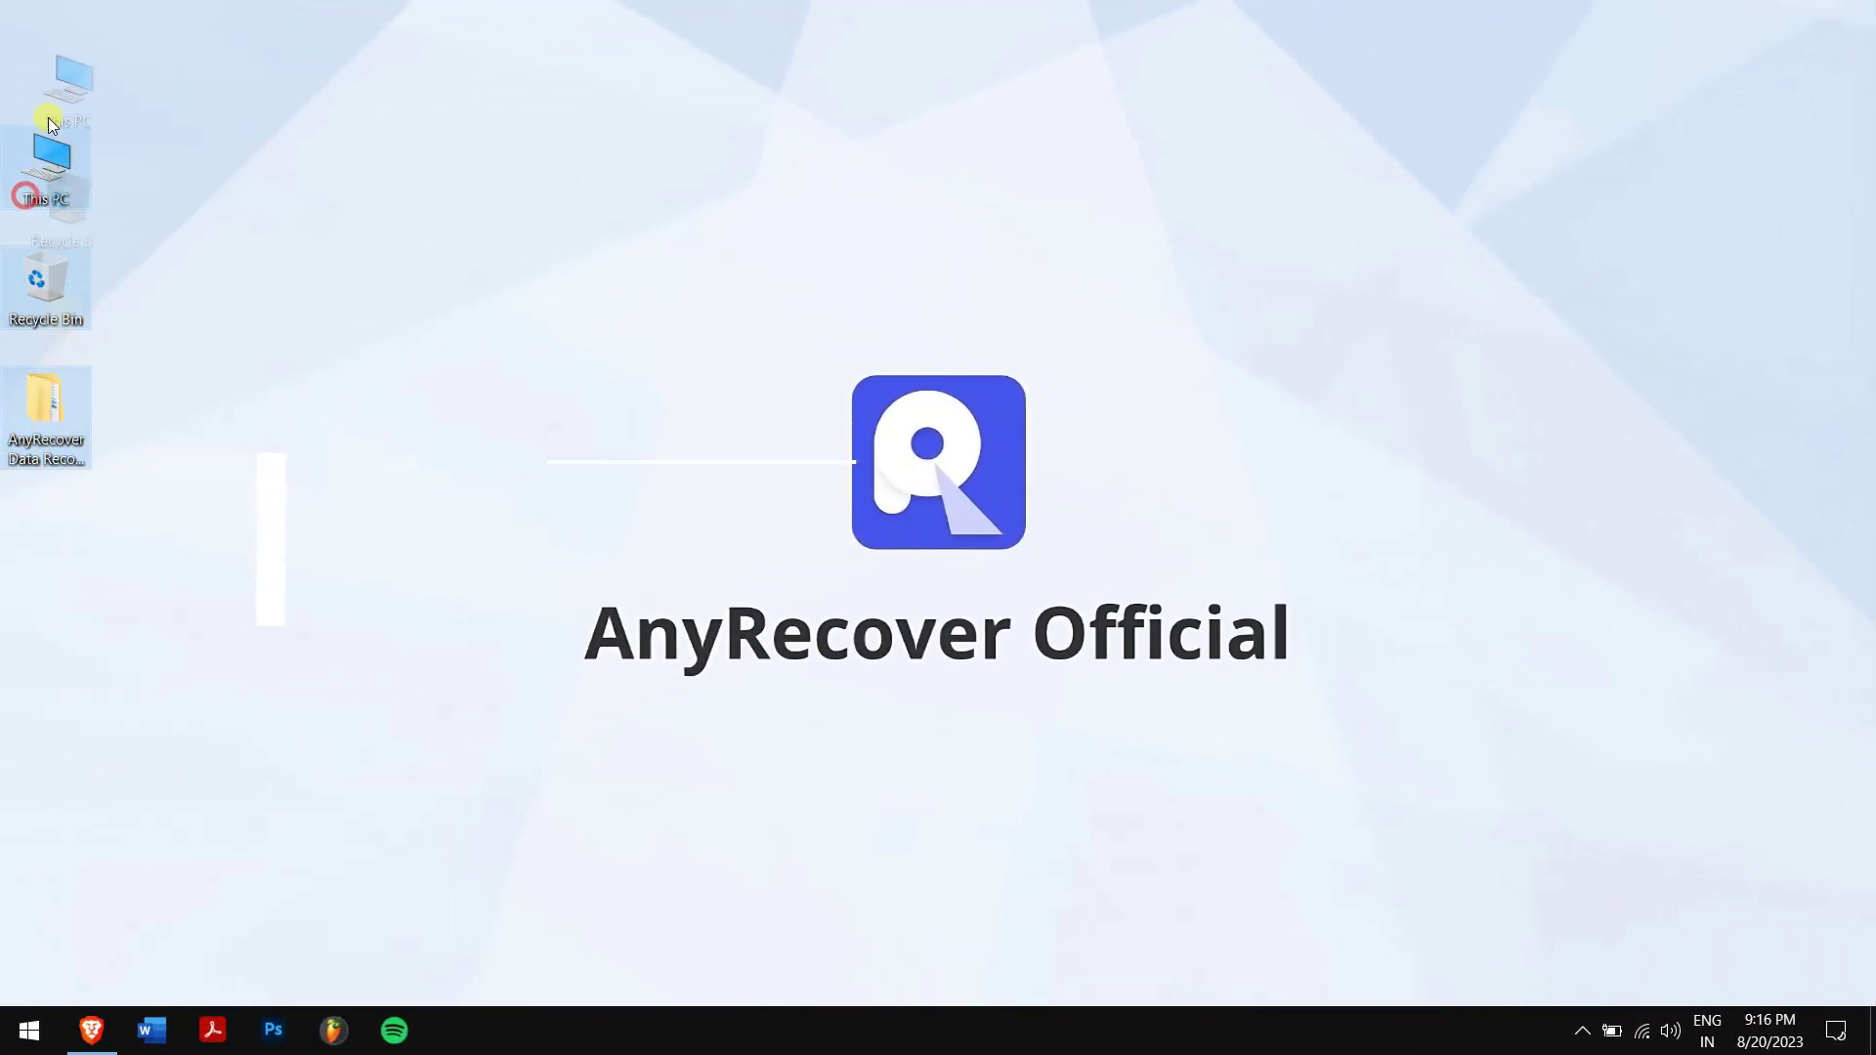
Refresh the desktop and launch Command Prompt as administrator.
right_click(386, 118)
click(500, 195)
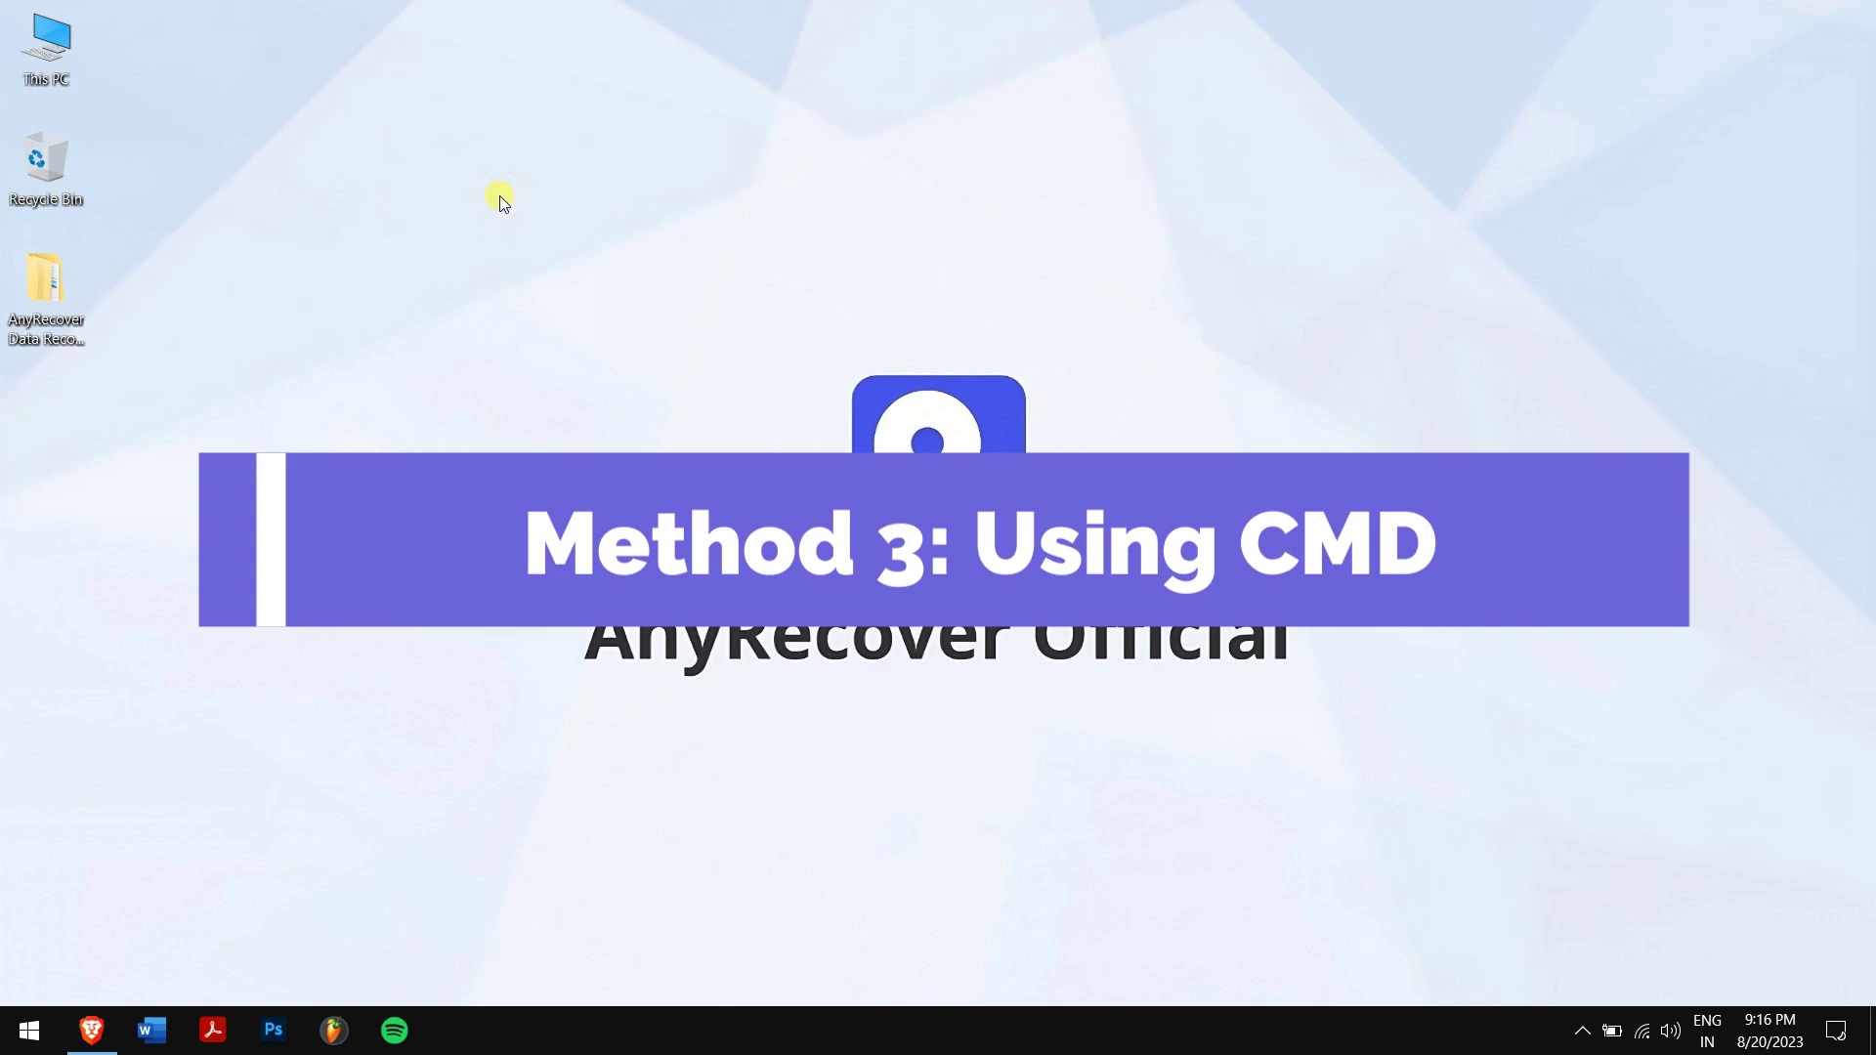
click(5, 1038)
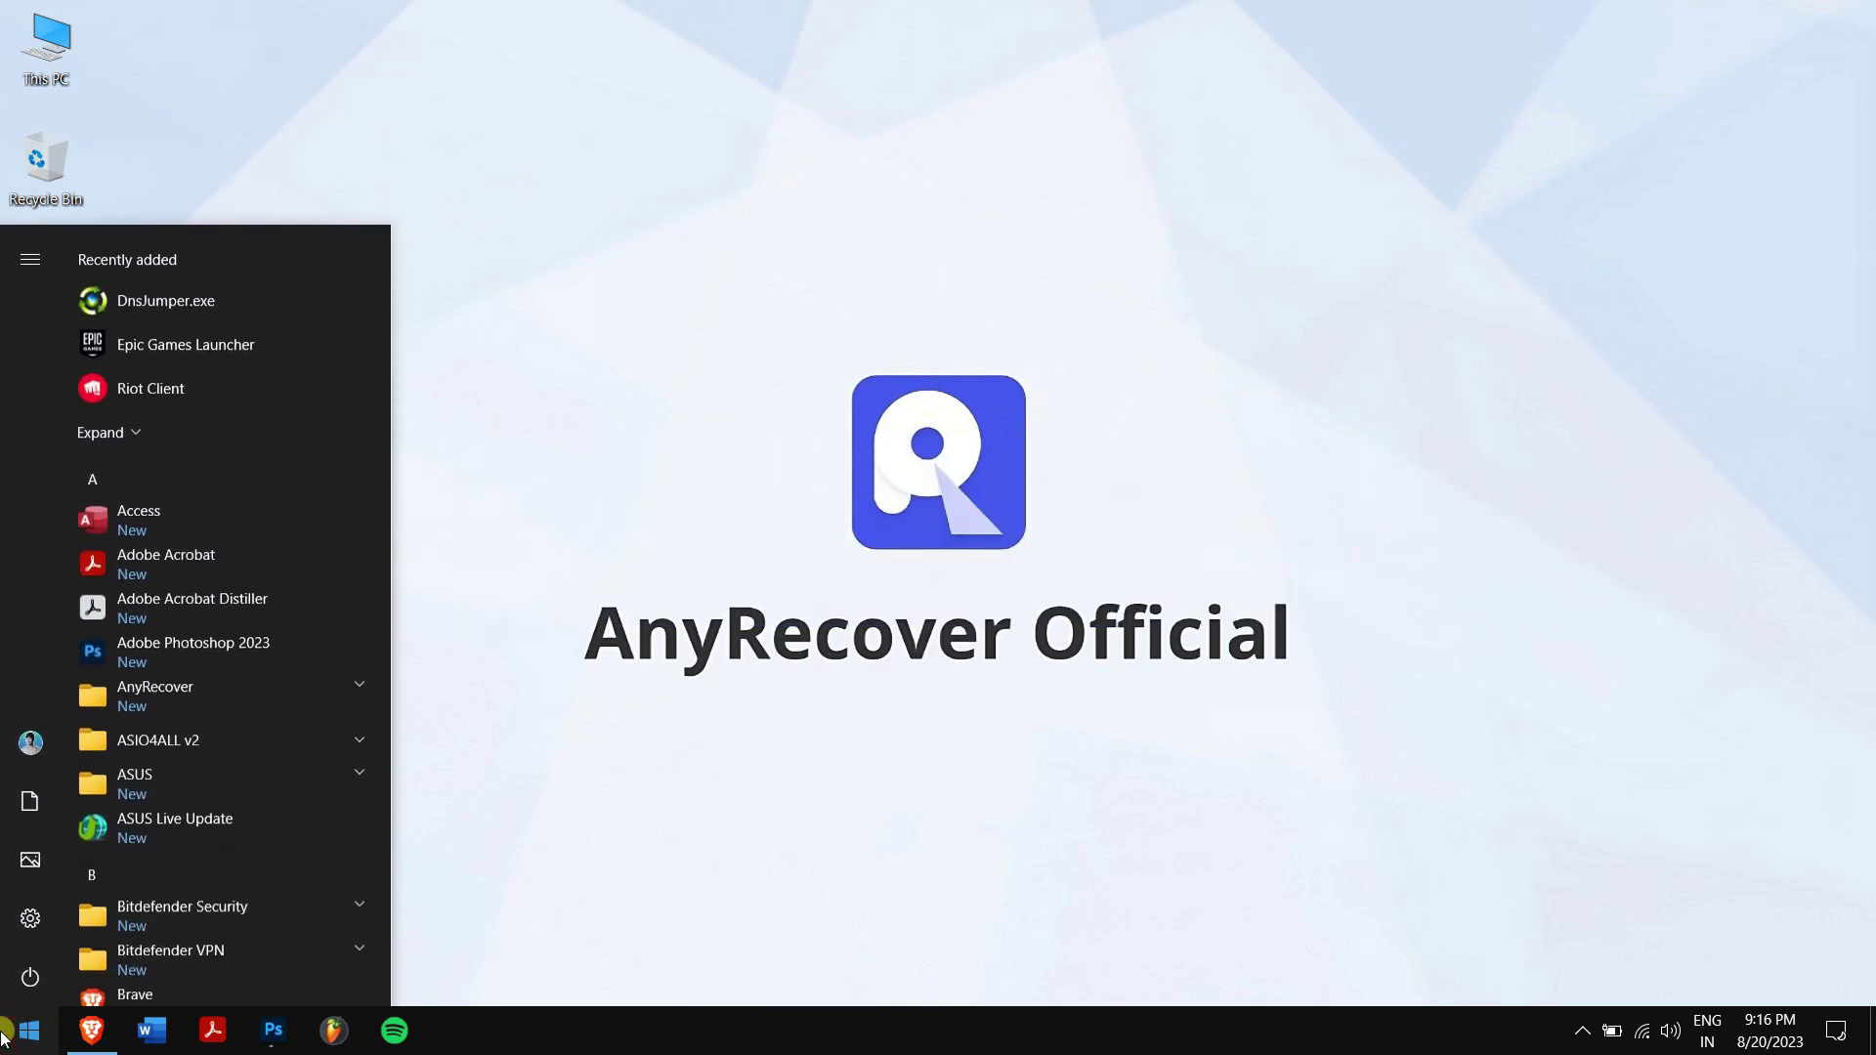
text(cmd)
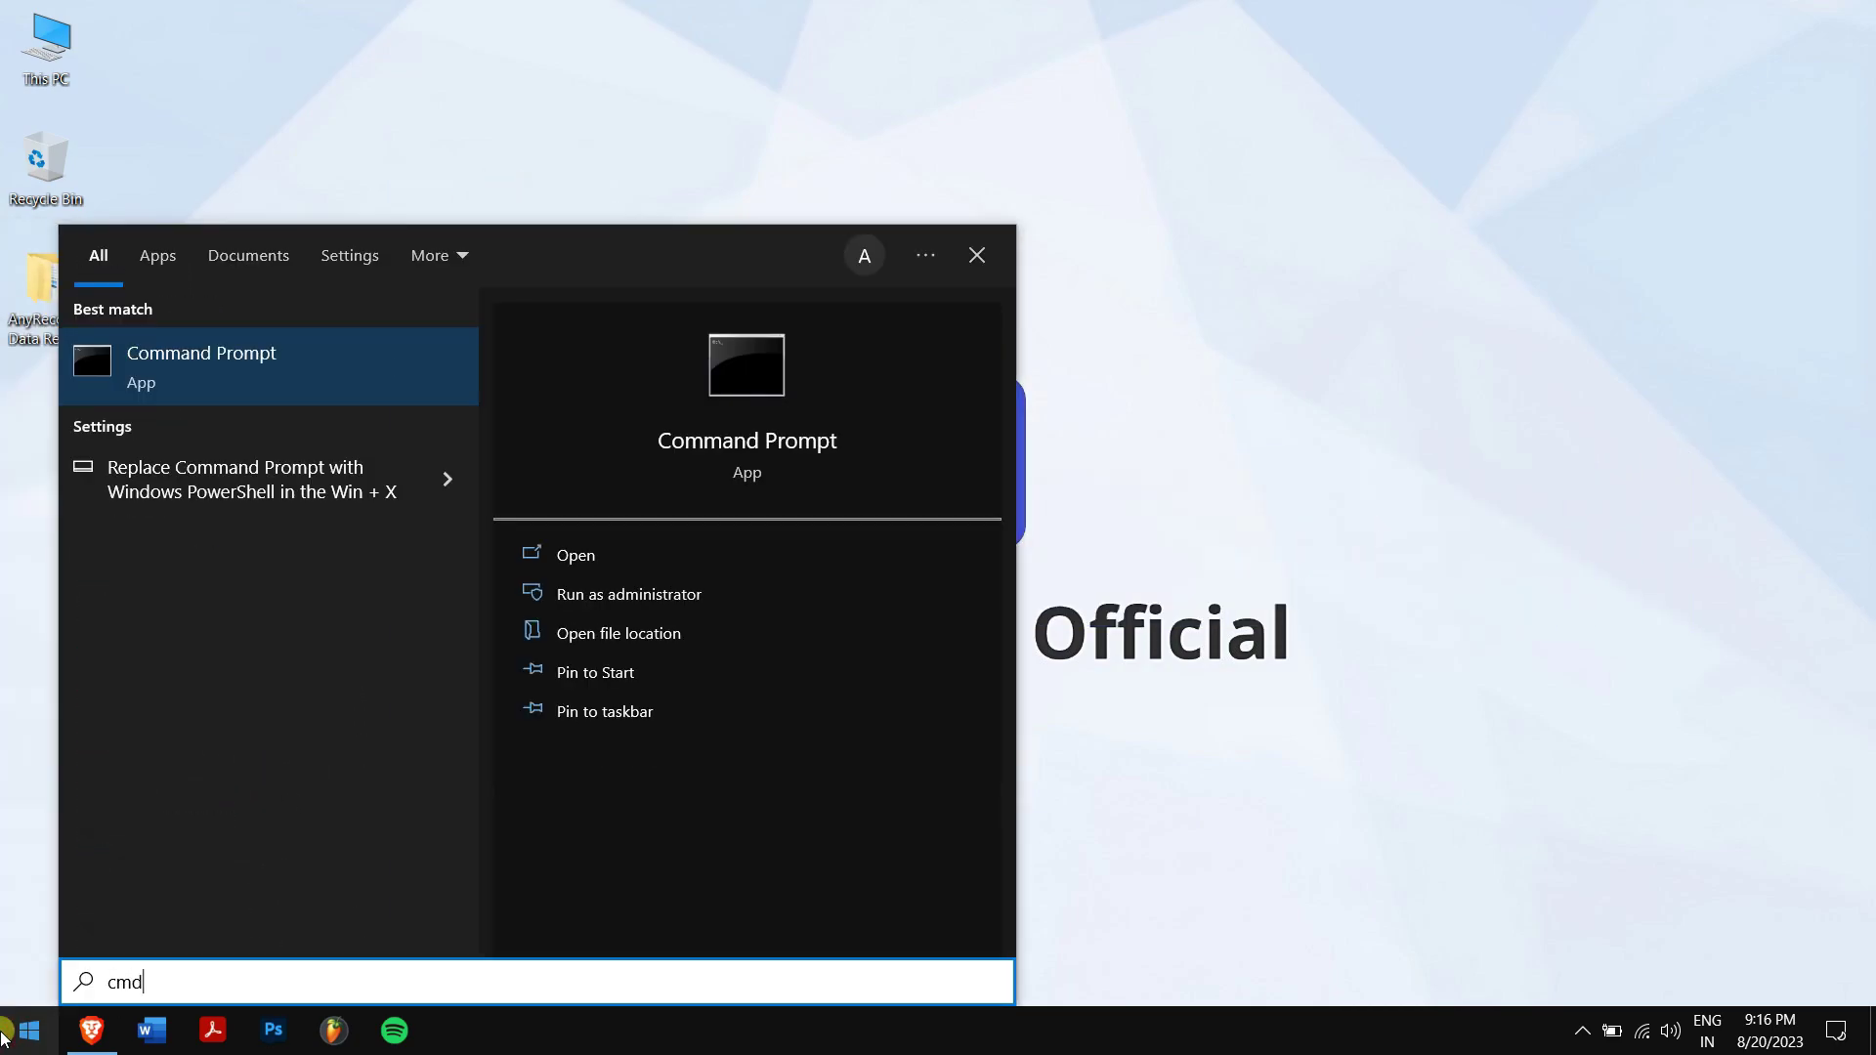
click(629, 595)
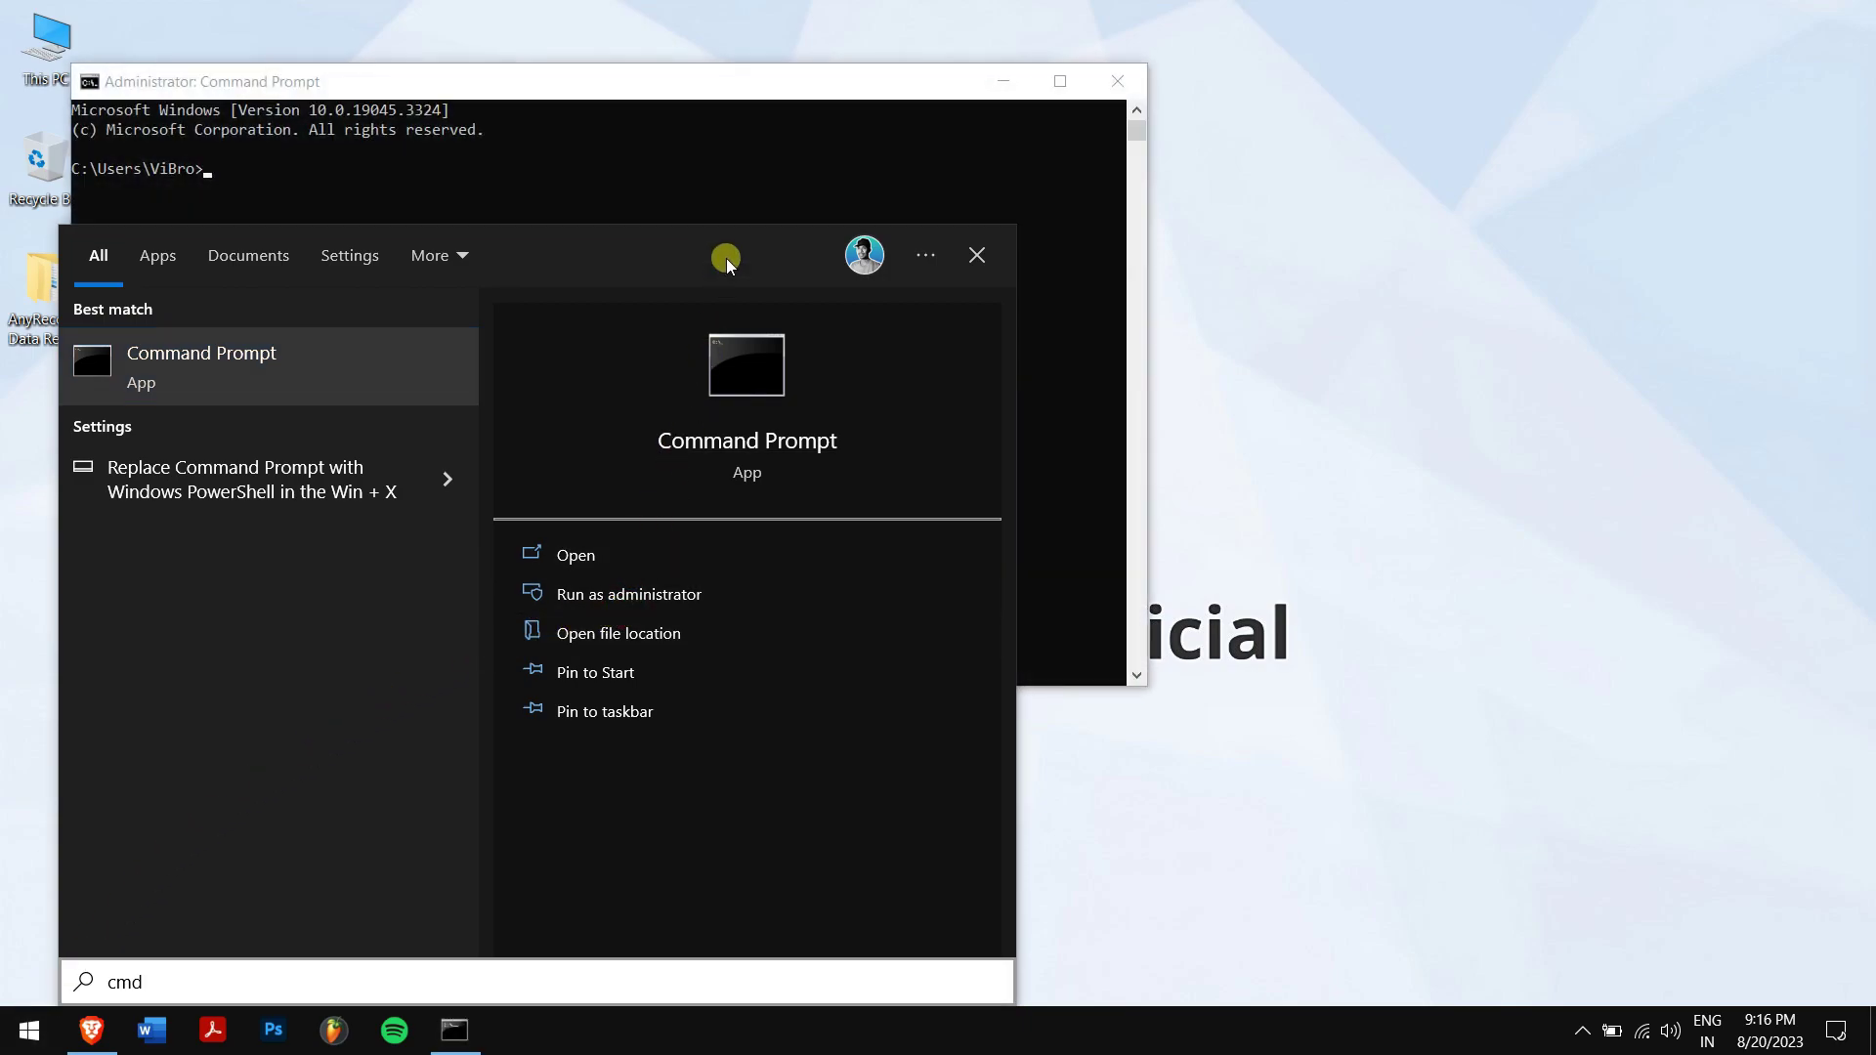
click(751, 85)
text(del)
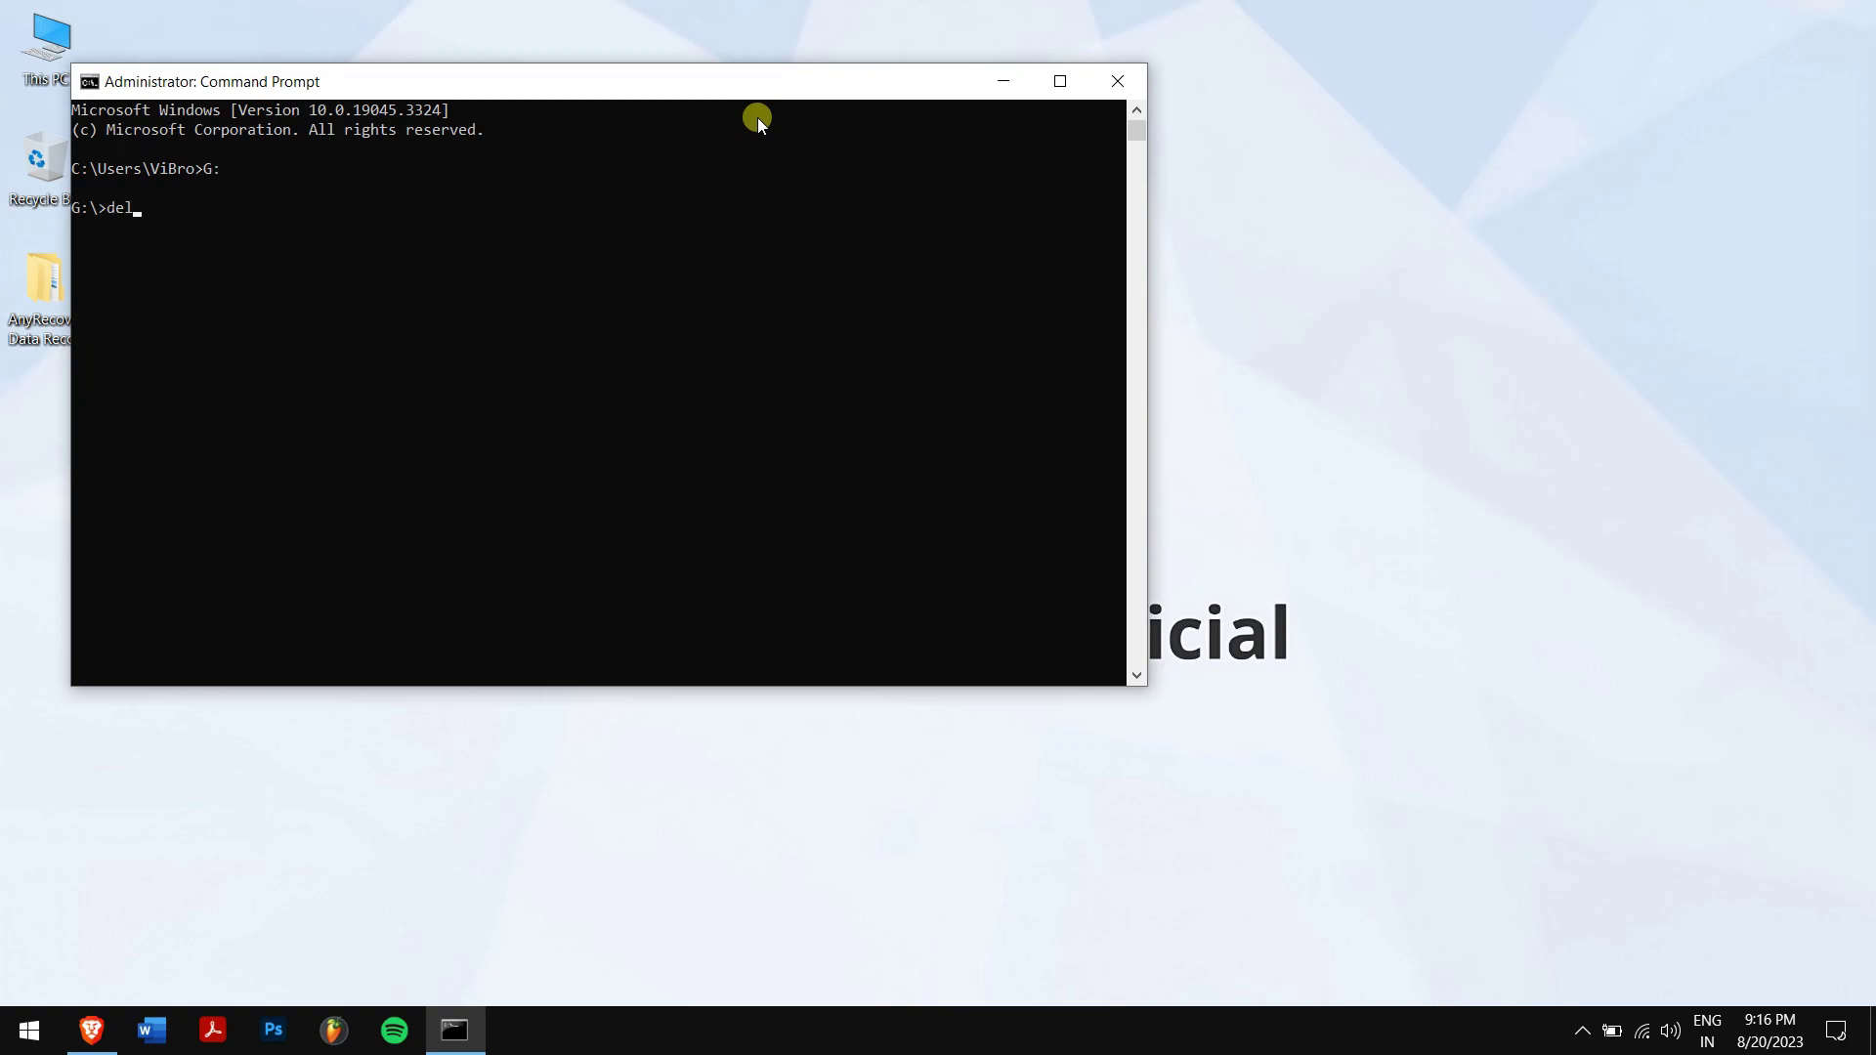
text(*)
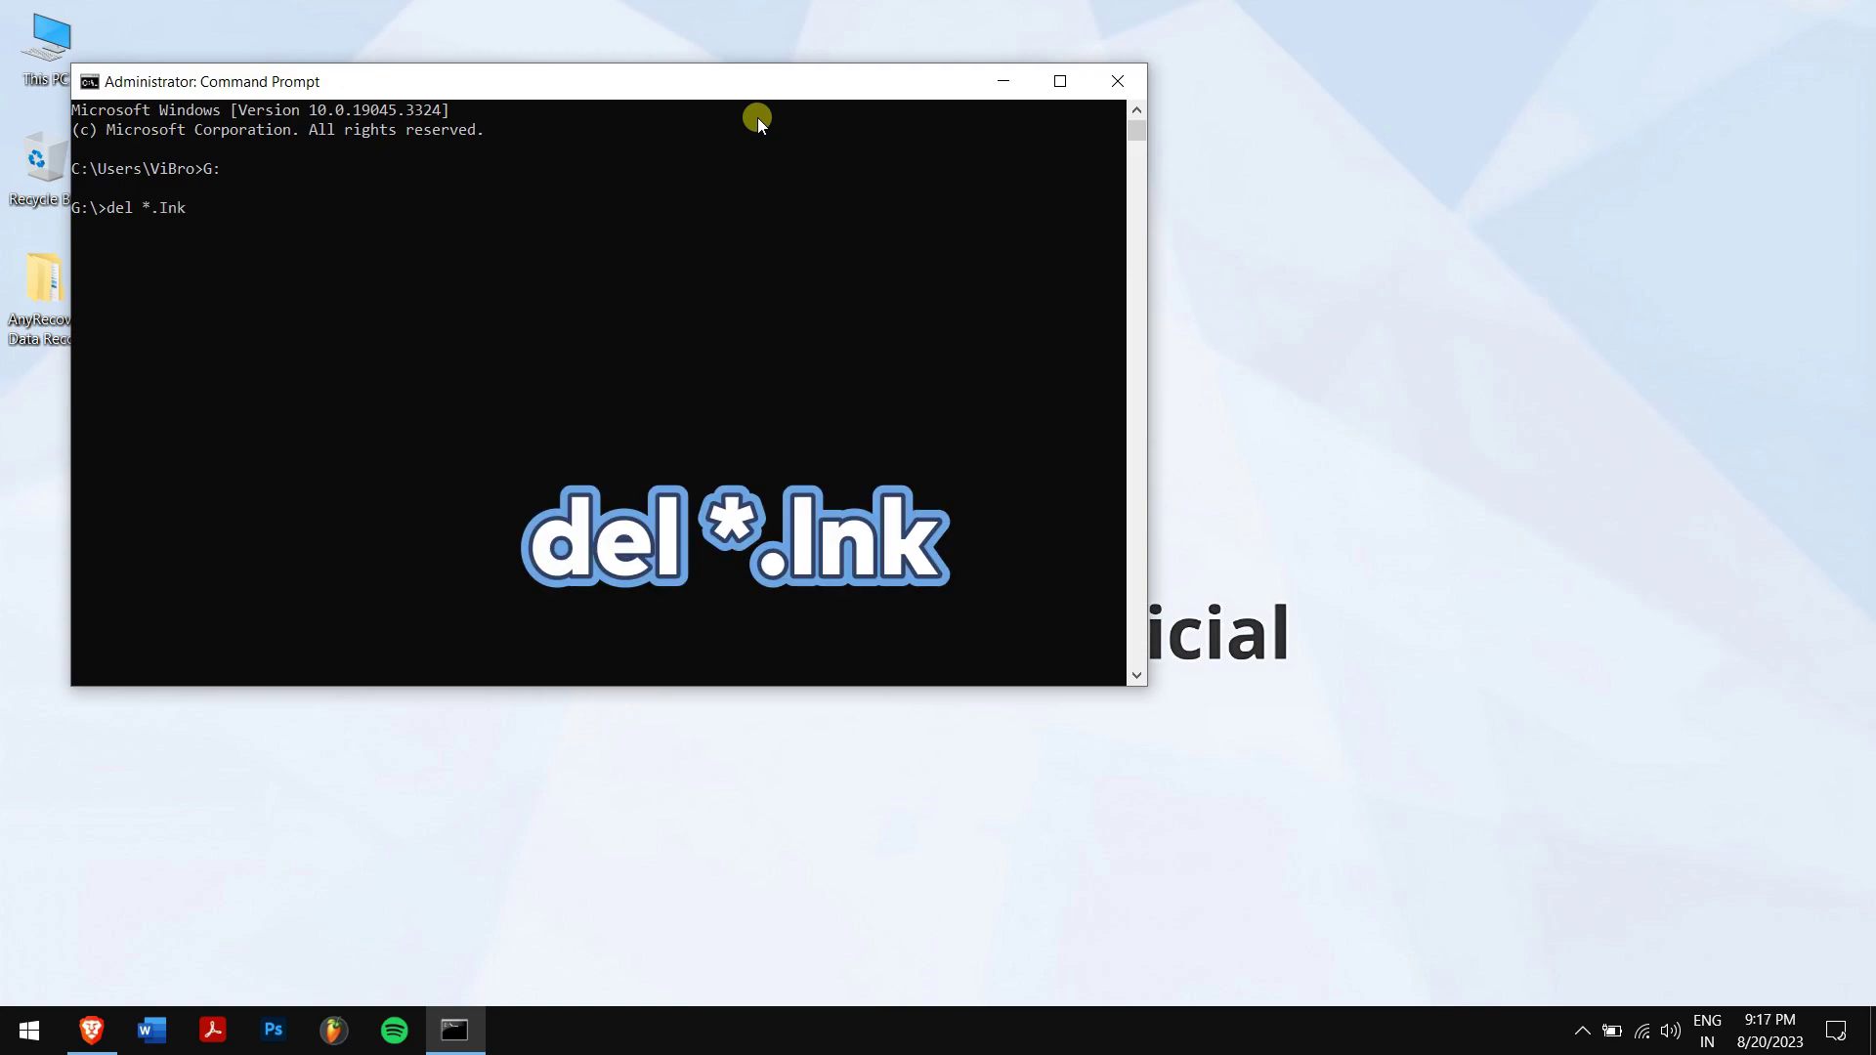
Run del *.lnk and attrib -s -r -h *.* /s /d /l on drive G:.
key(Return)
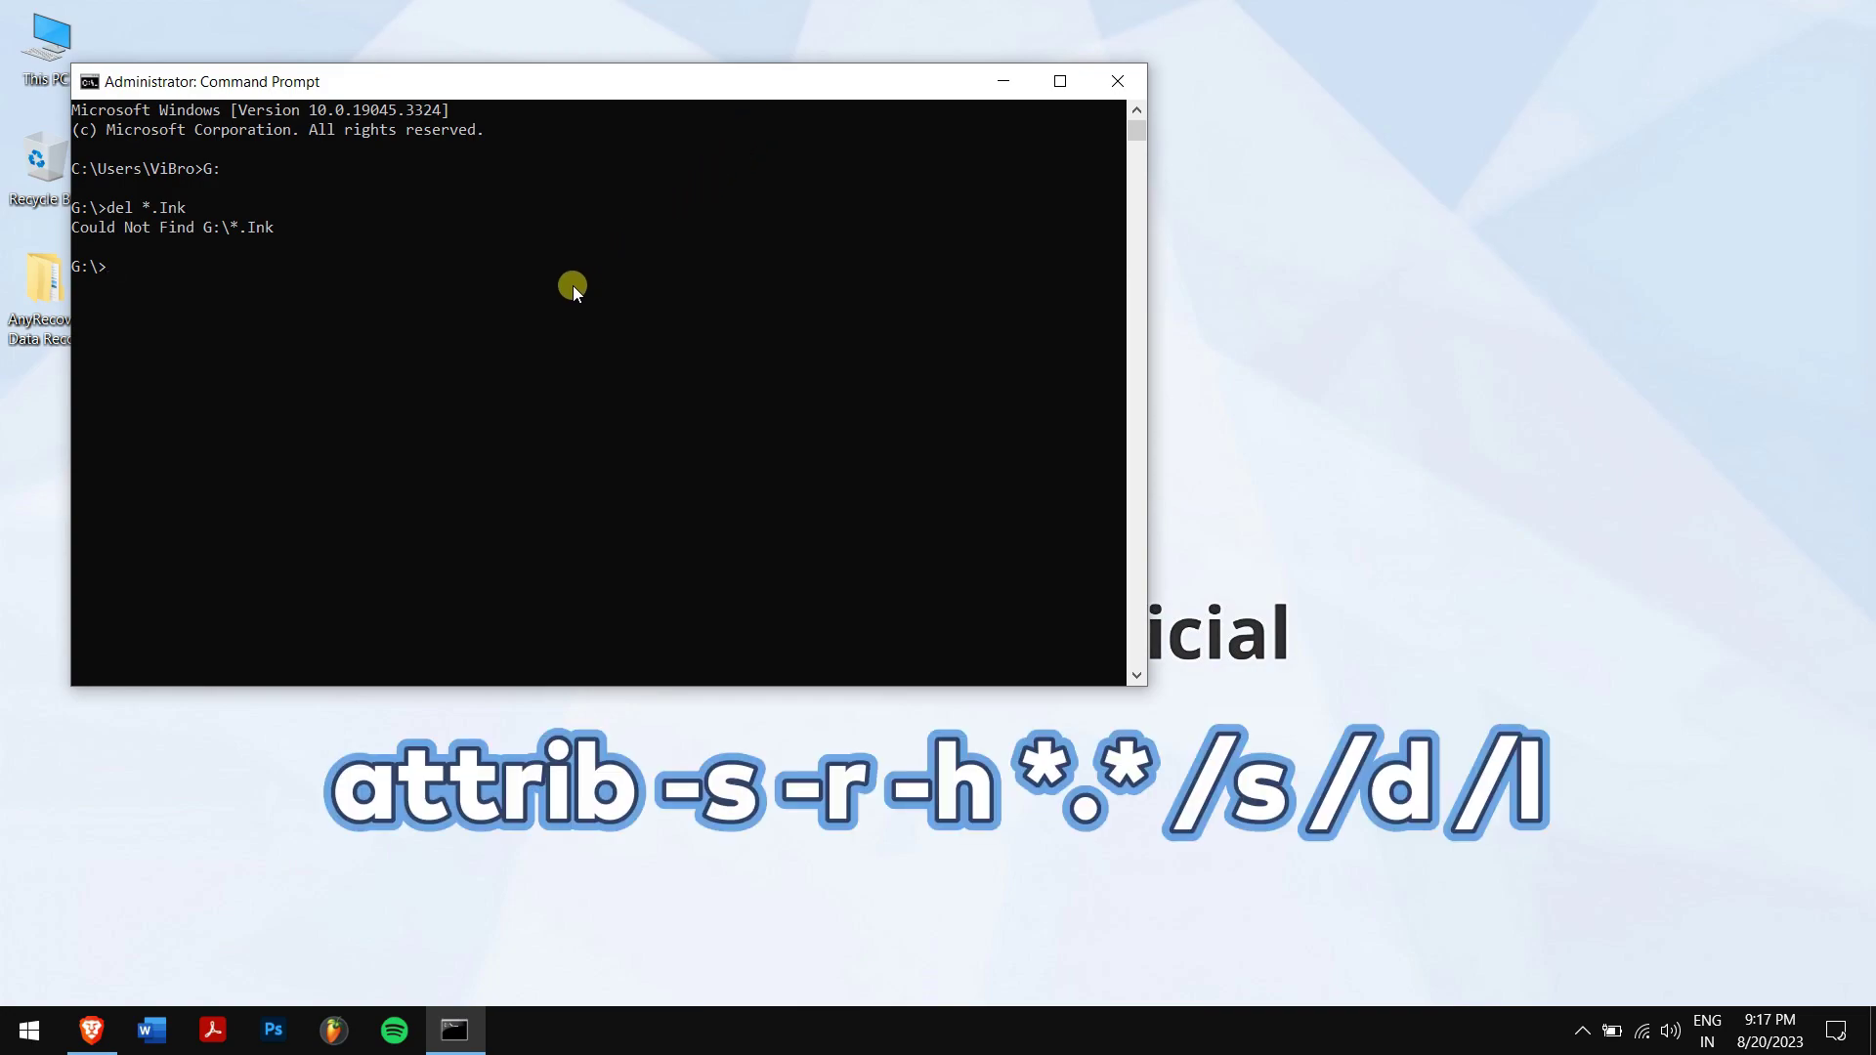
text(attrib -s -r -h *.* /s /d /l)
key(Return)
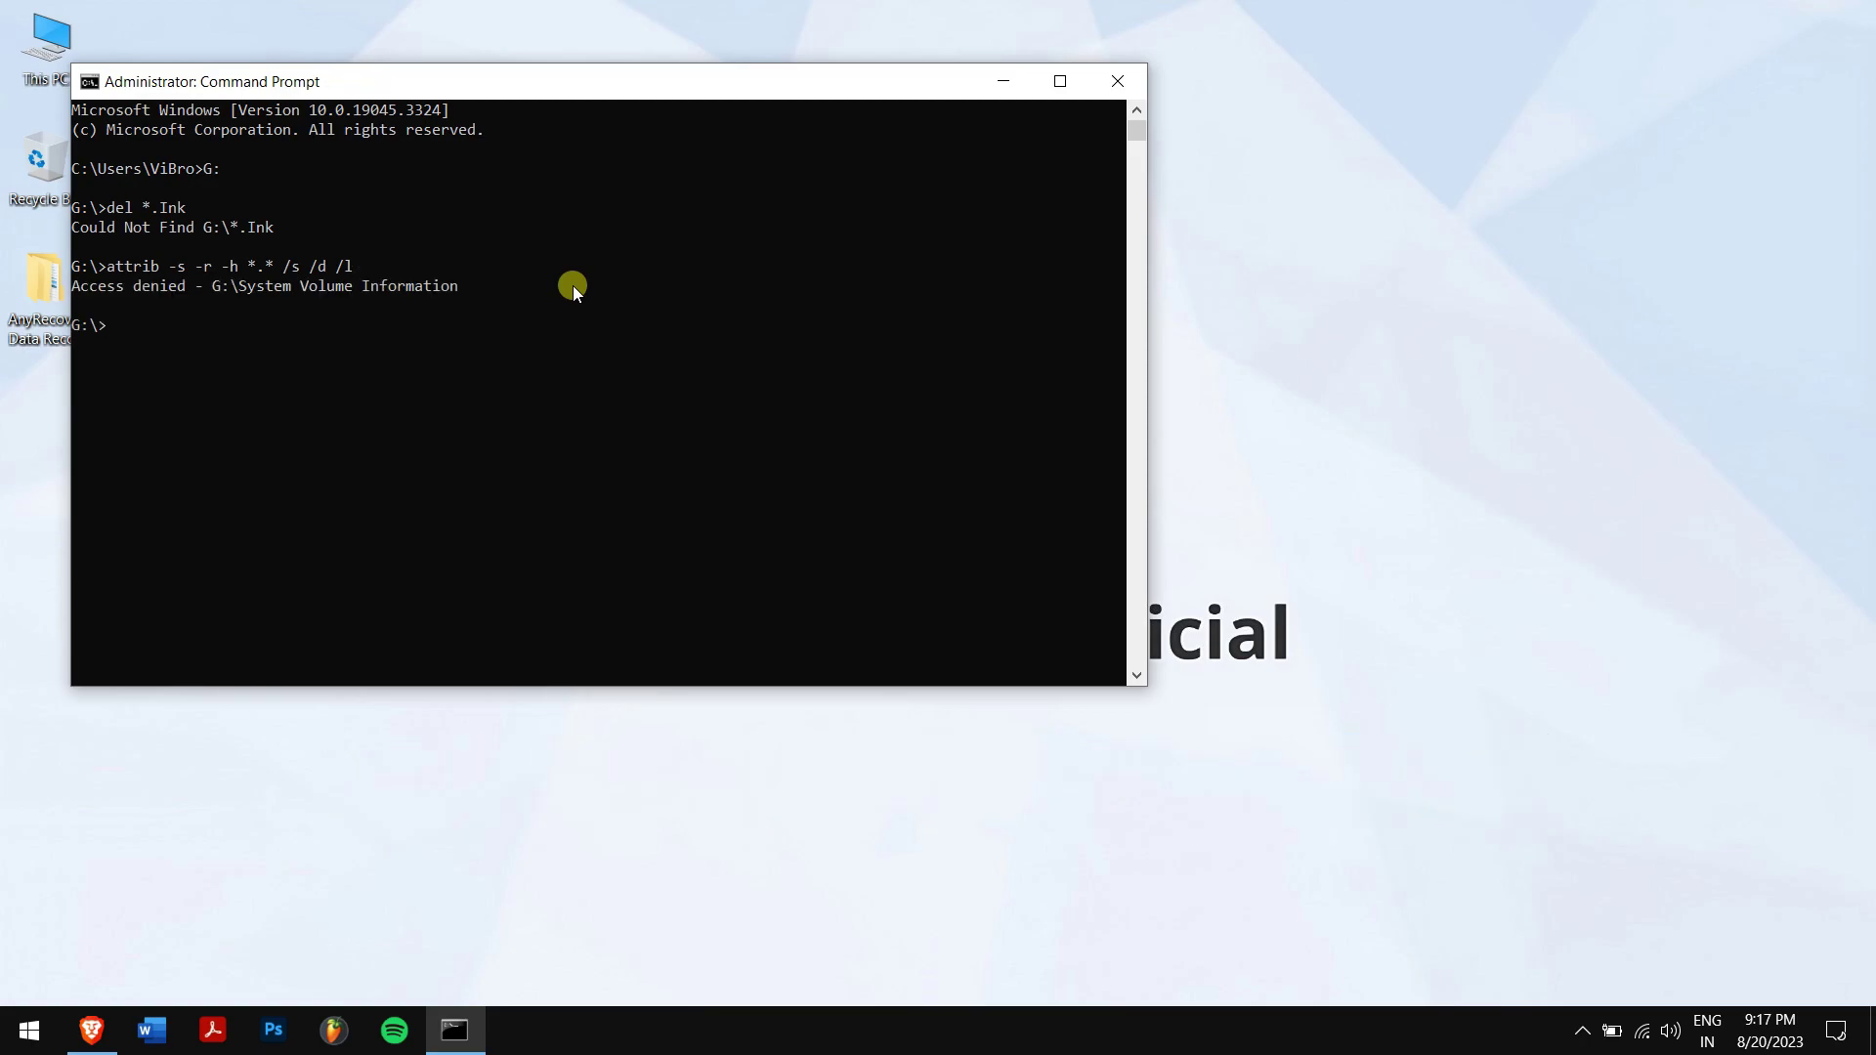
Open HDD (G:) from This PC and select its six now-visible files.
double_click(50, 42)
double_click(902, 543)
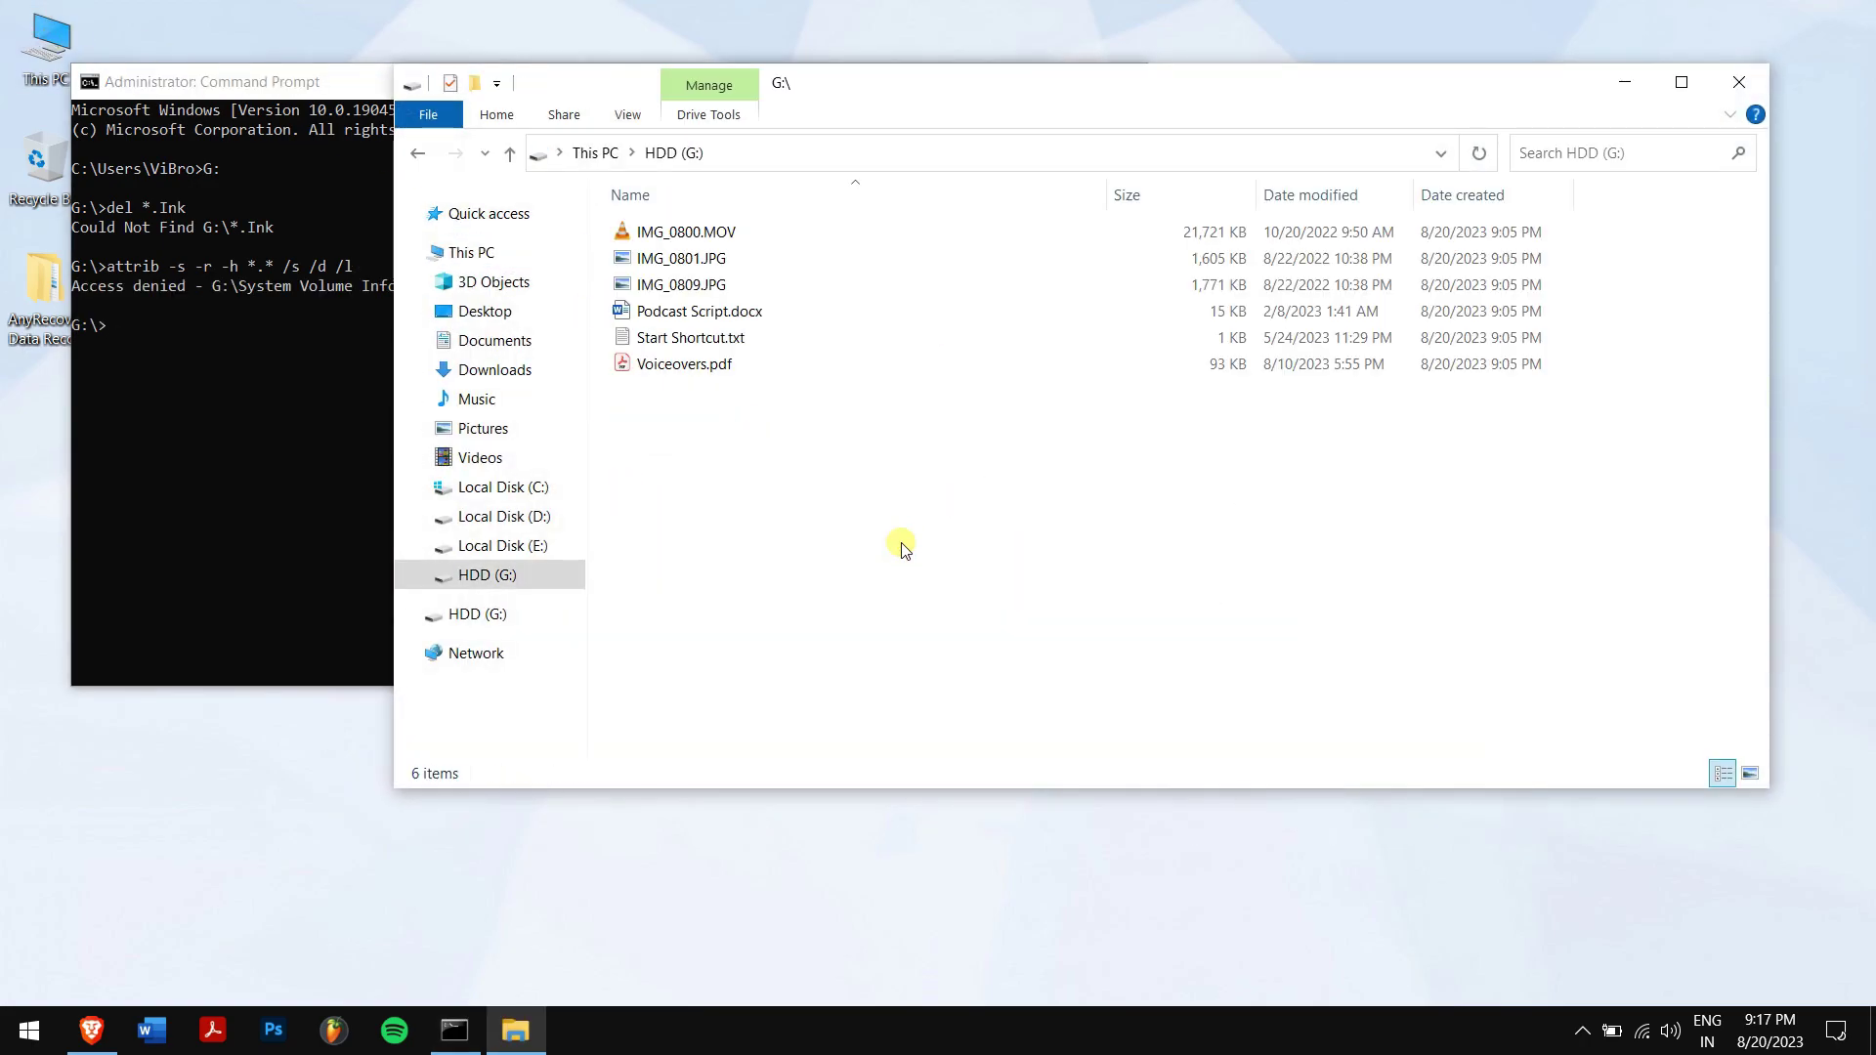
drag(902, 549, 658, 251)
click(929, 499)
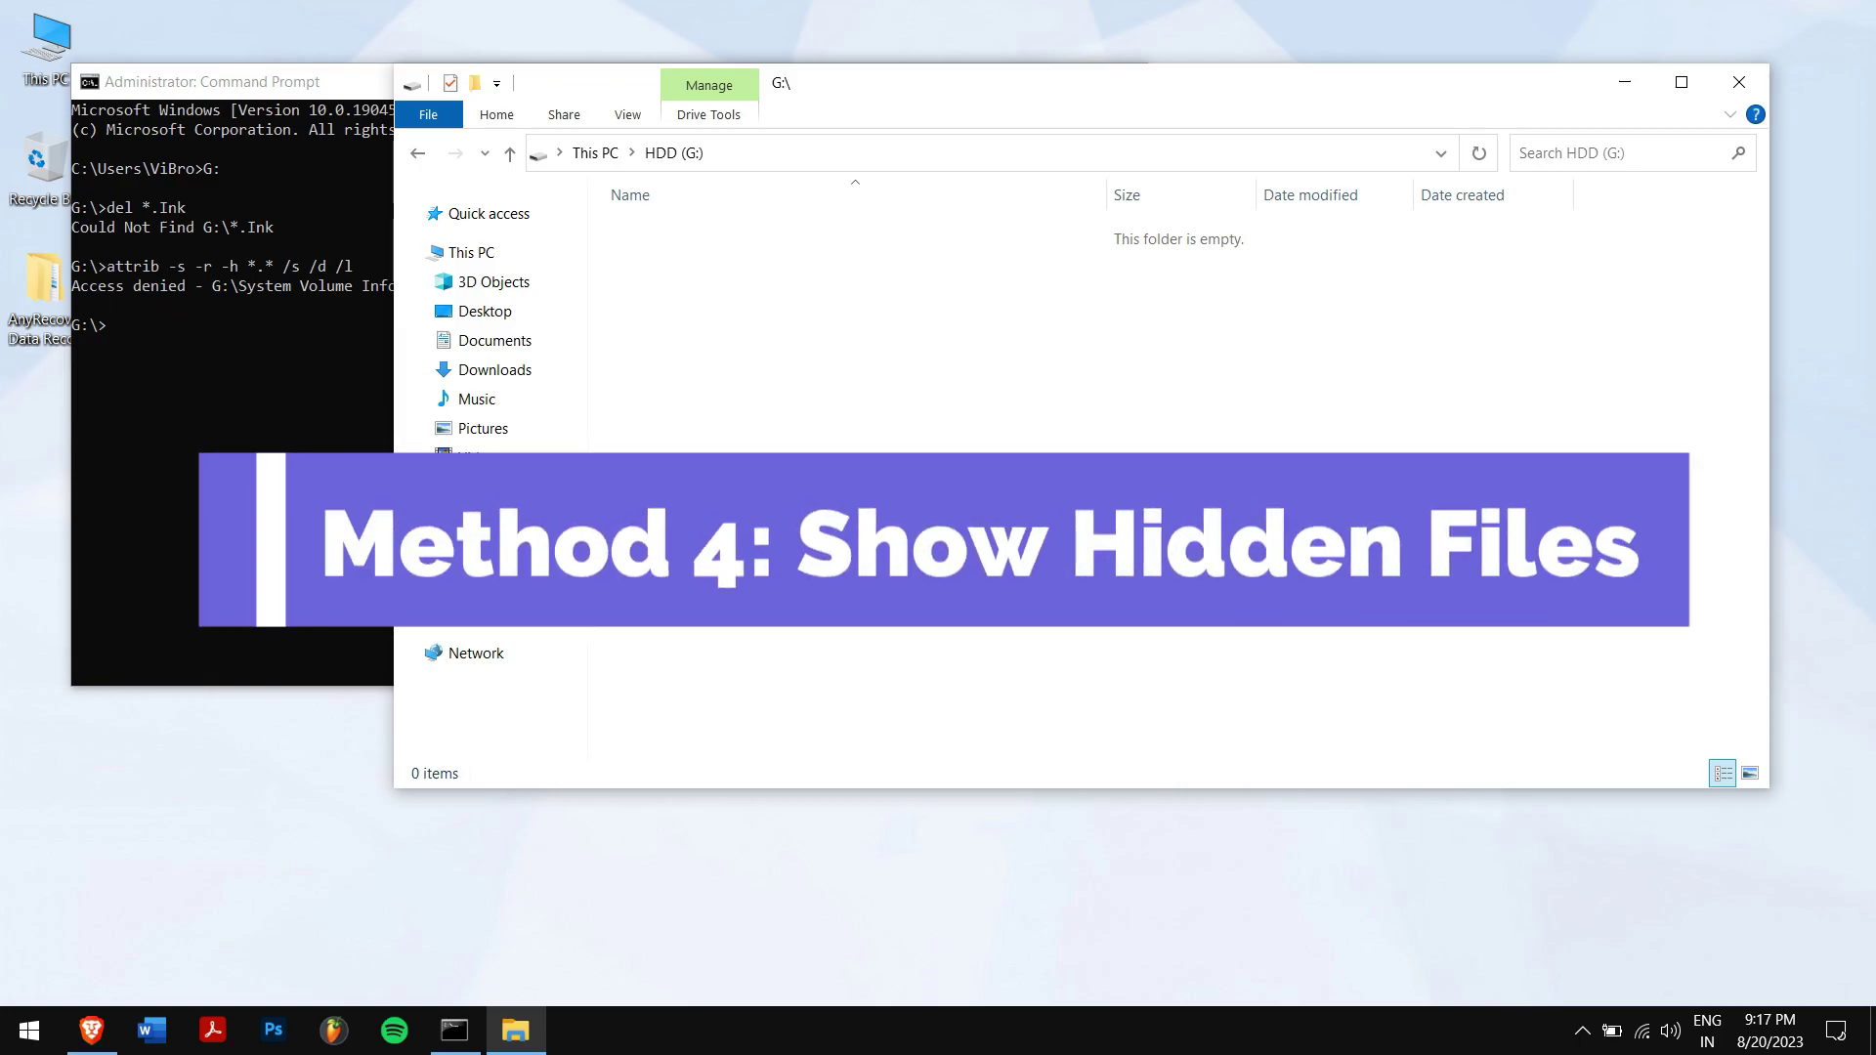
Close the Command Prompt and go into the HDD (G:) drive.
click(269, 82)
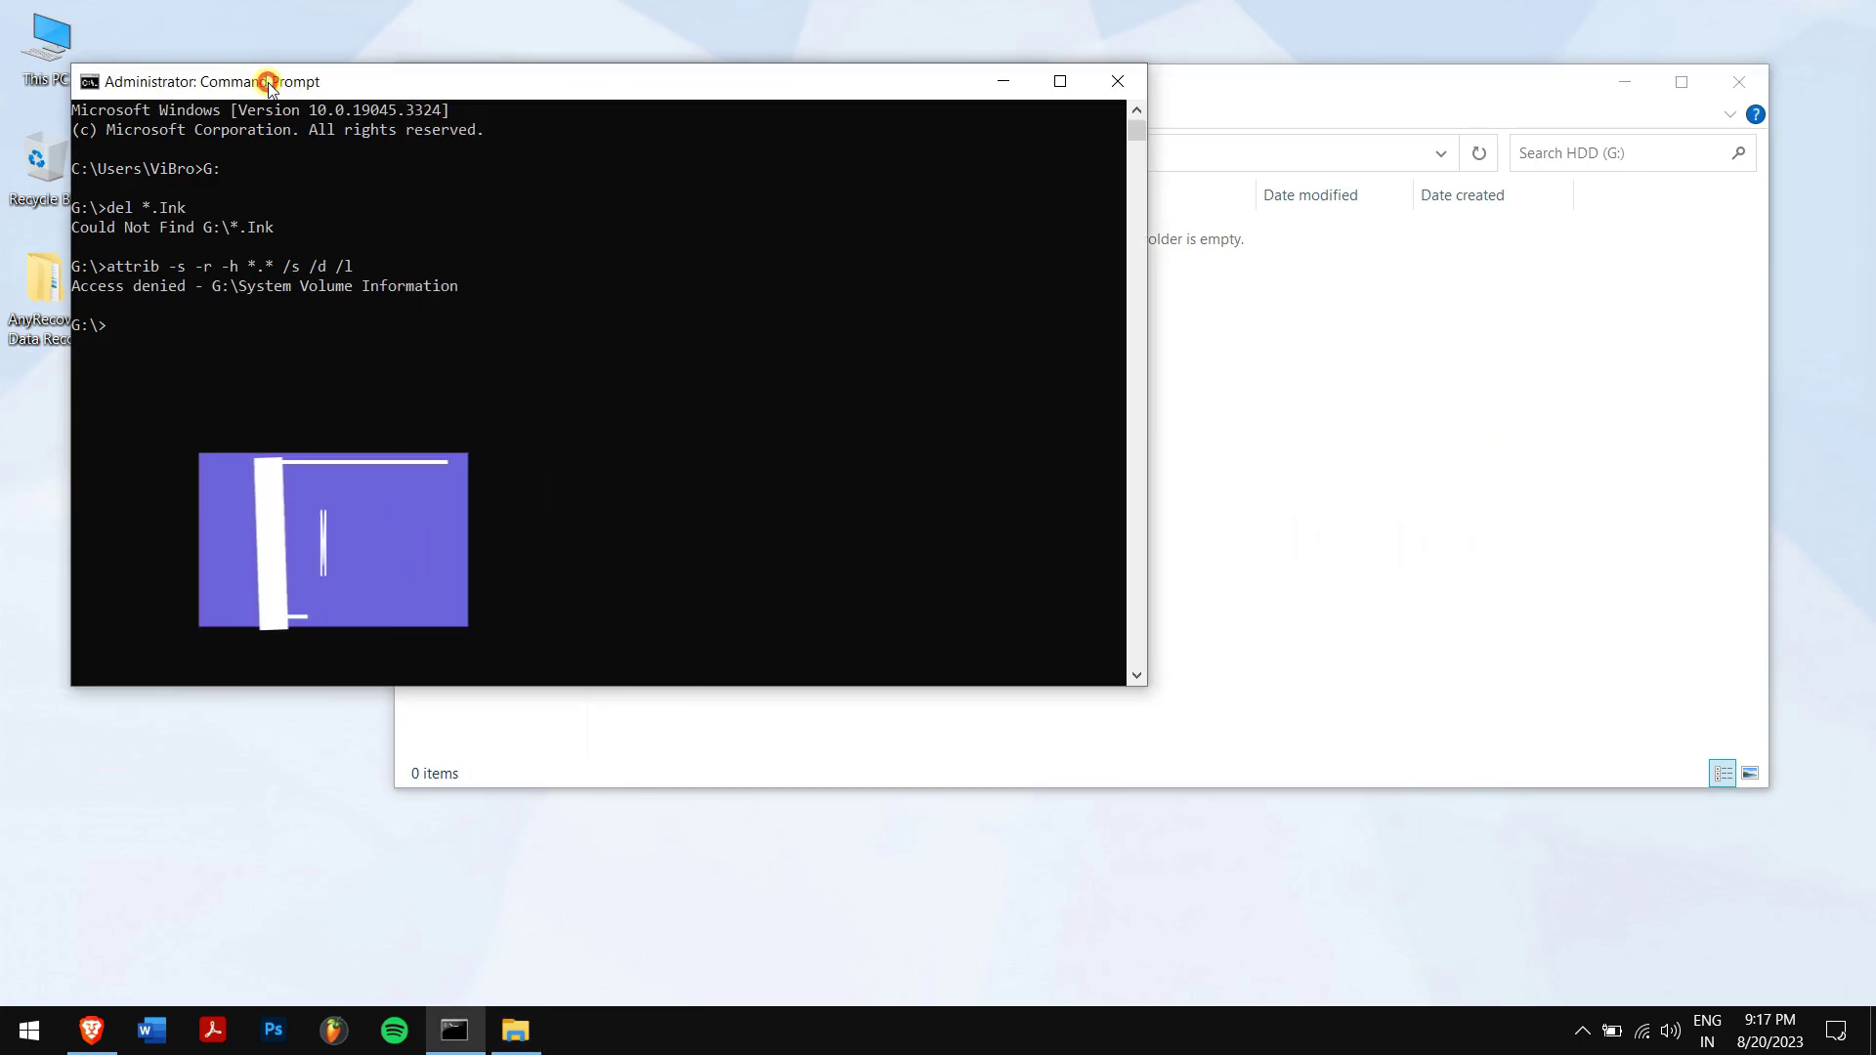
click(1140, 84)
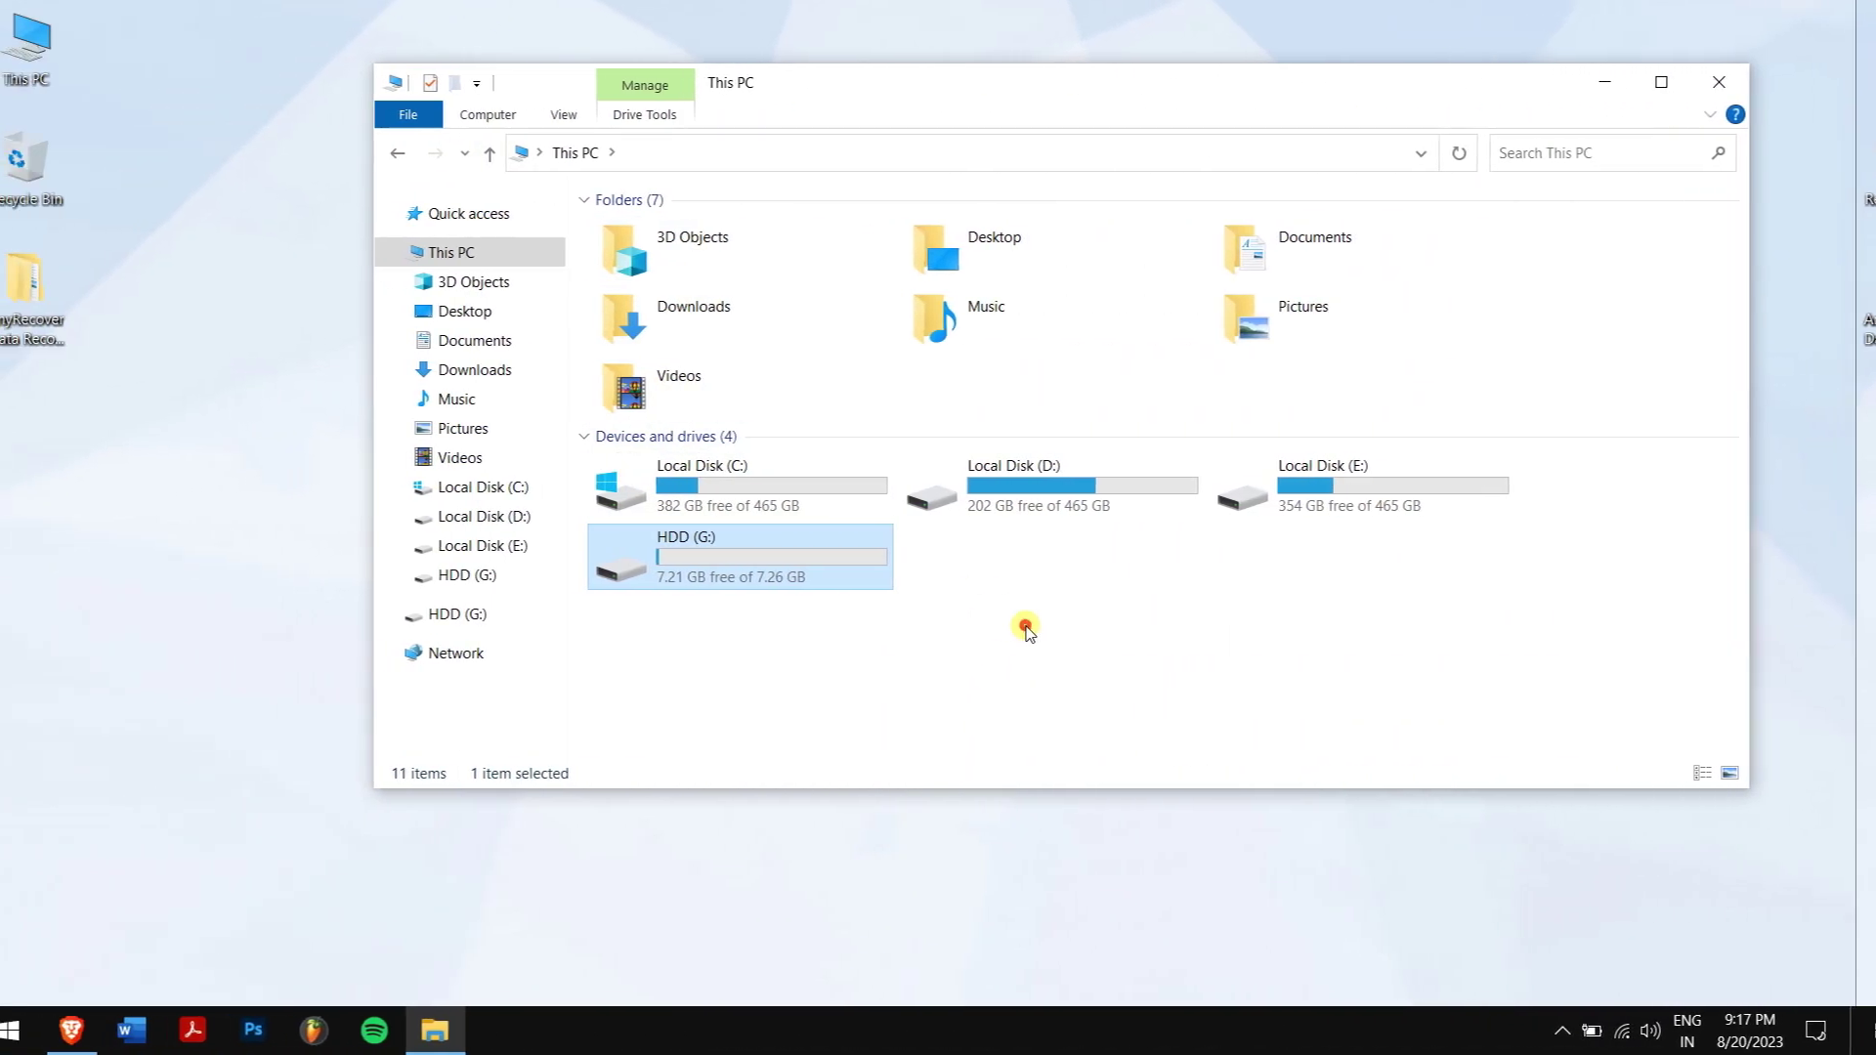
click(1026, 631)
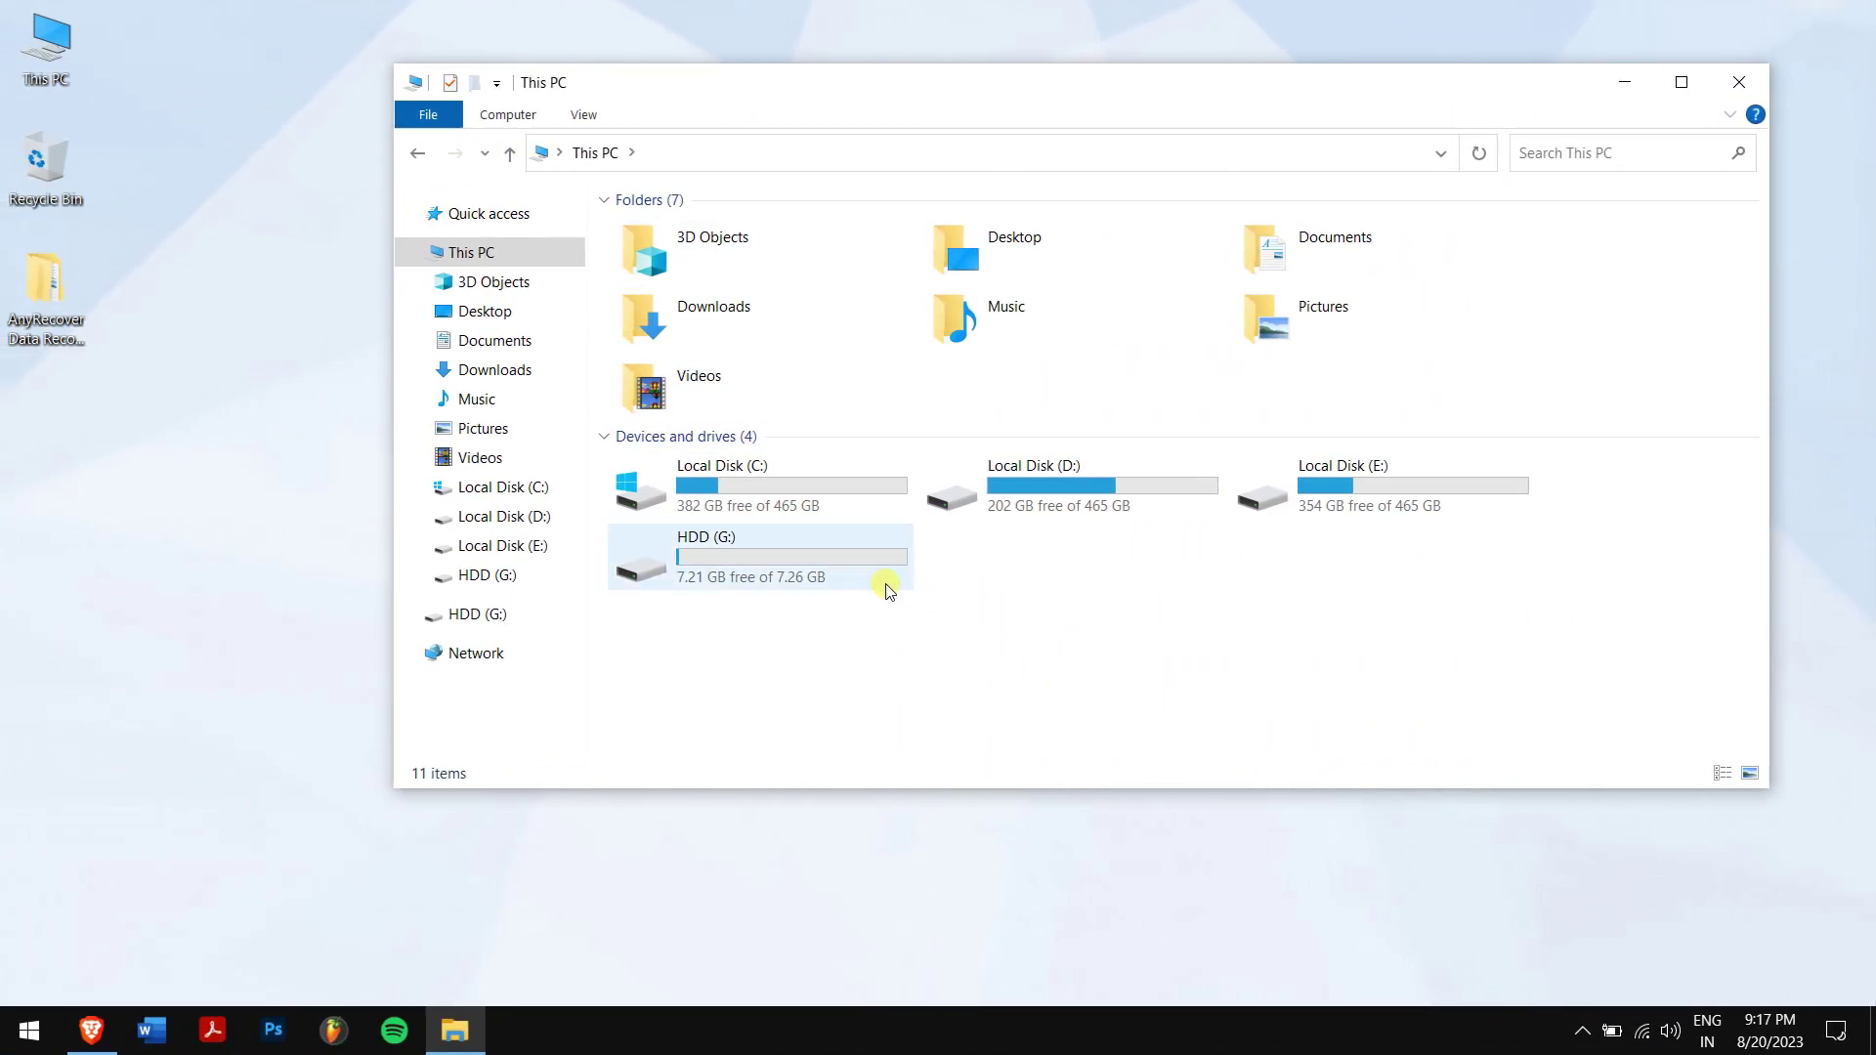
double_click(785, 566)
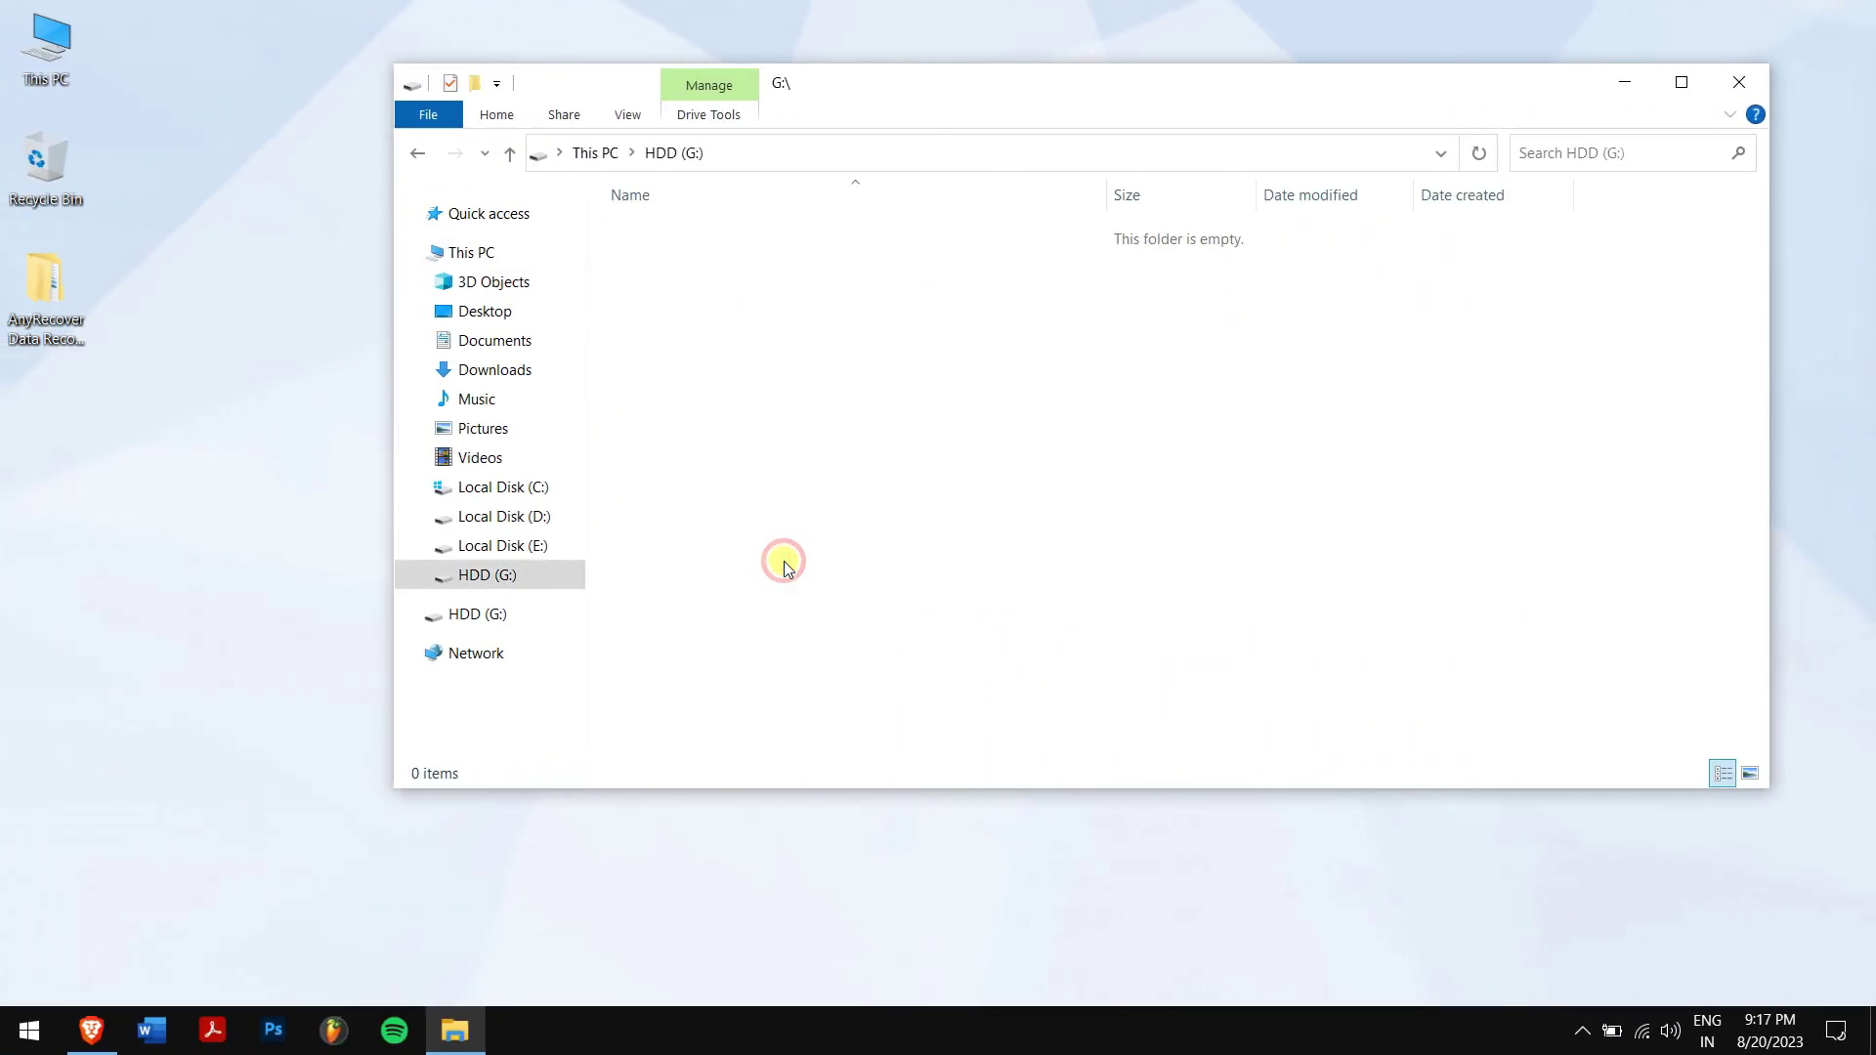
In Folder Options' View settings, enable 'Show hidden files, folders, and drives' and apply it.
click(625, 117)
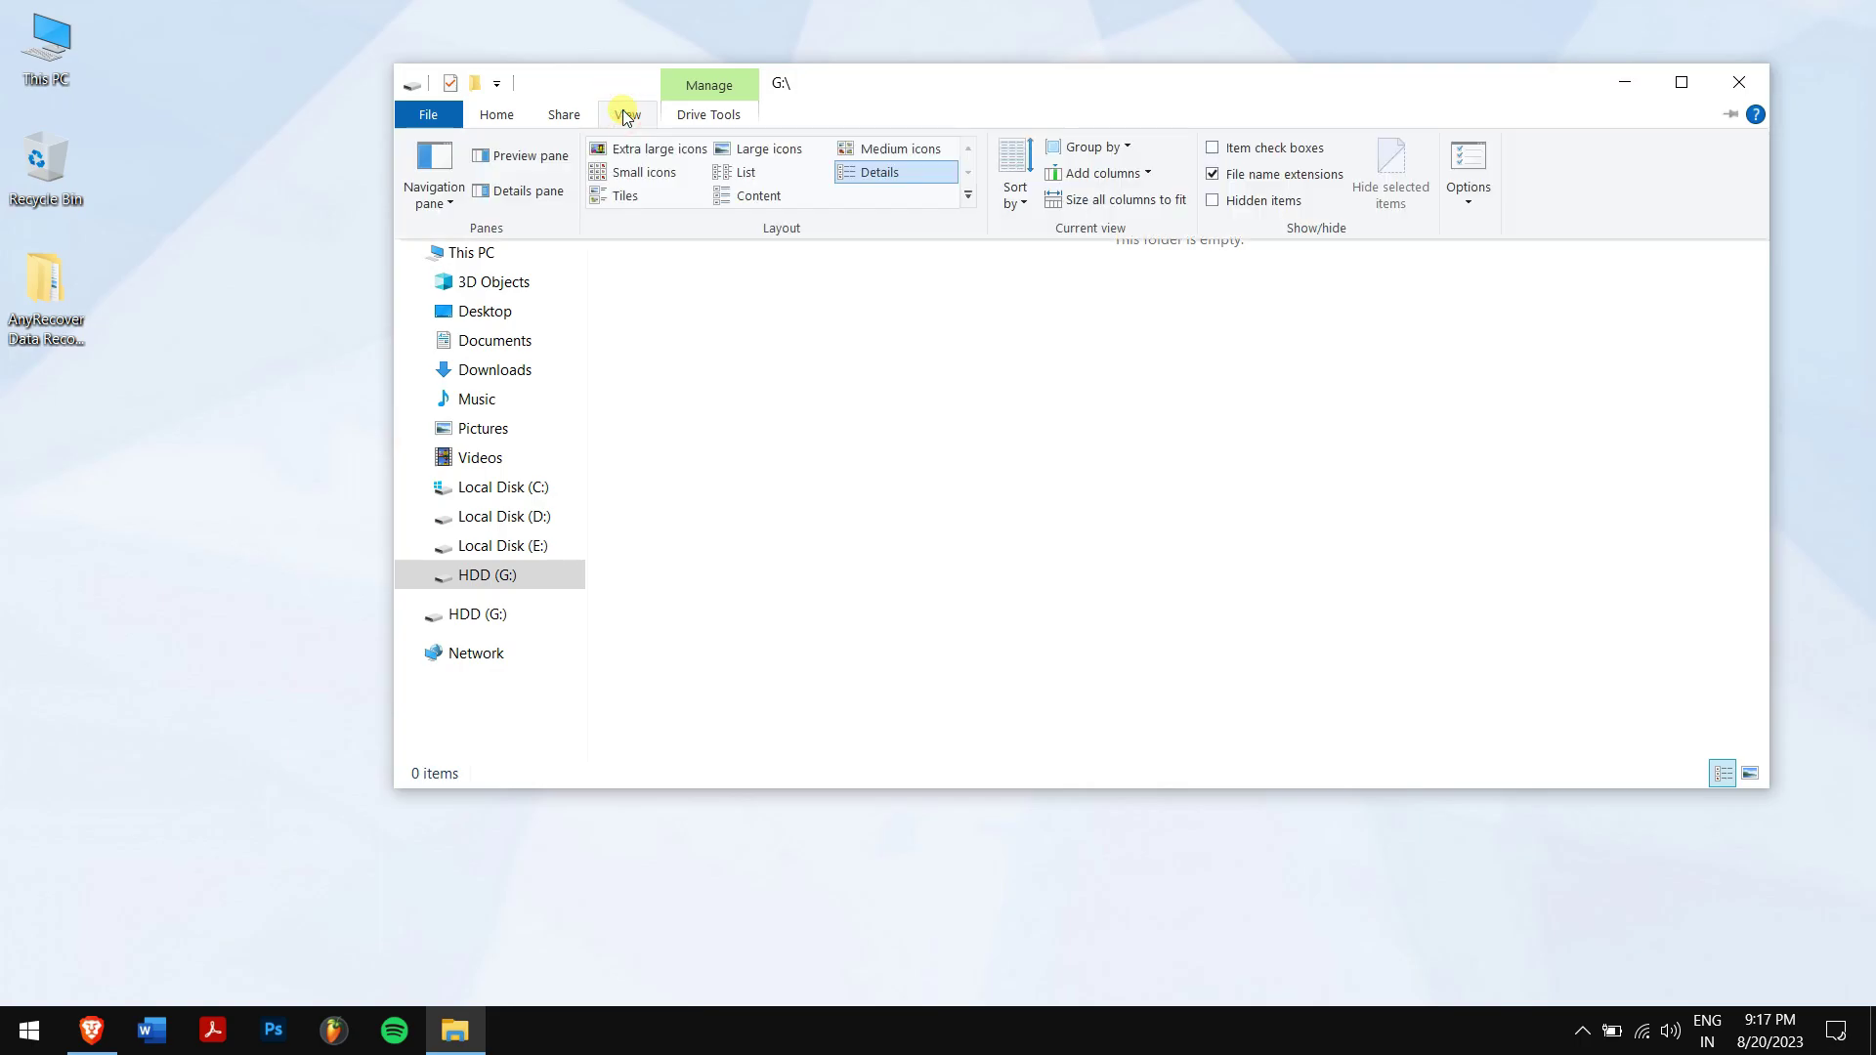
click(1450, 161)
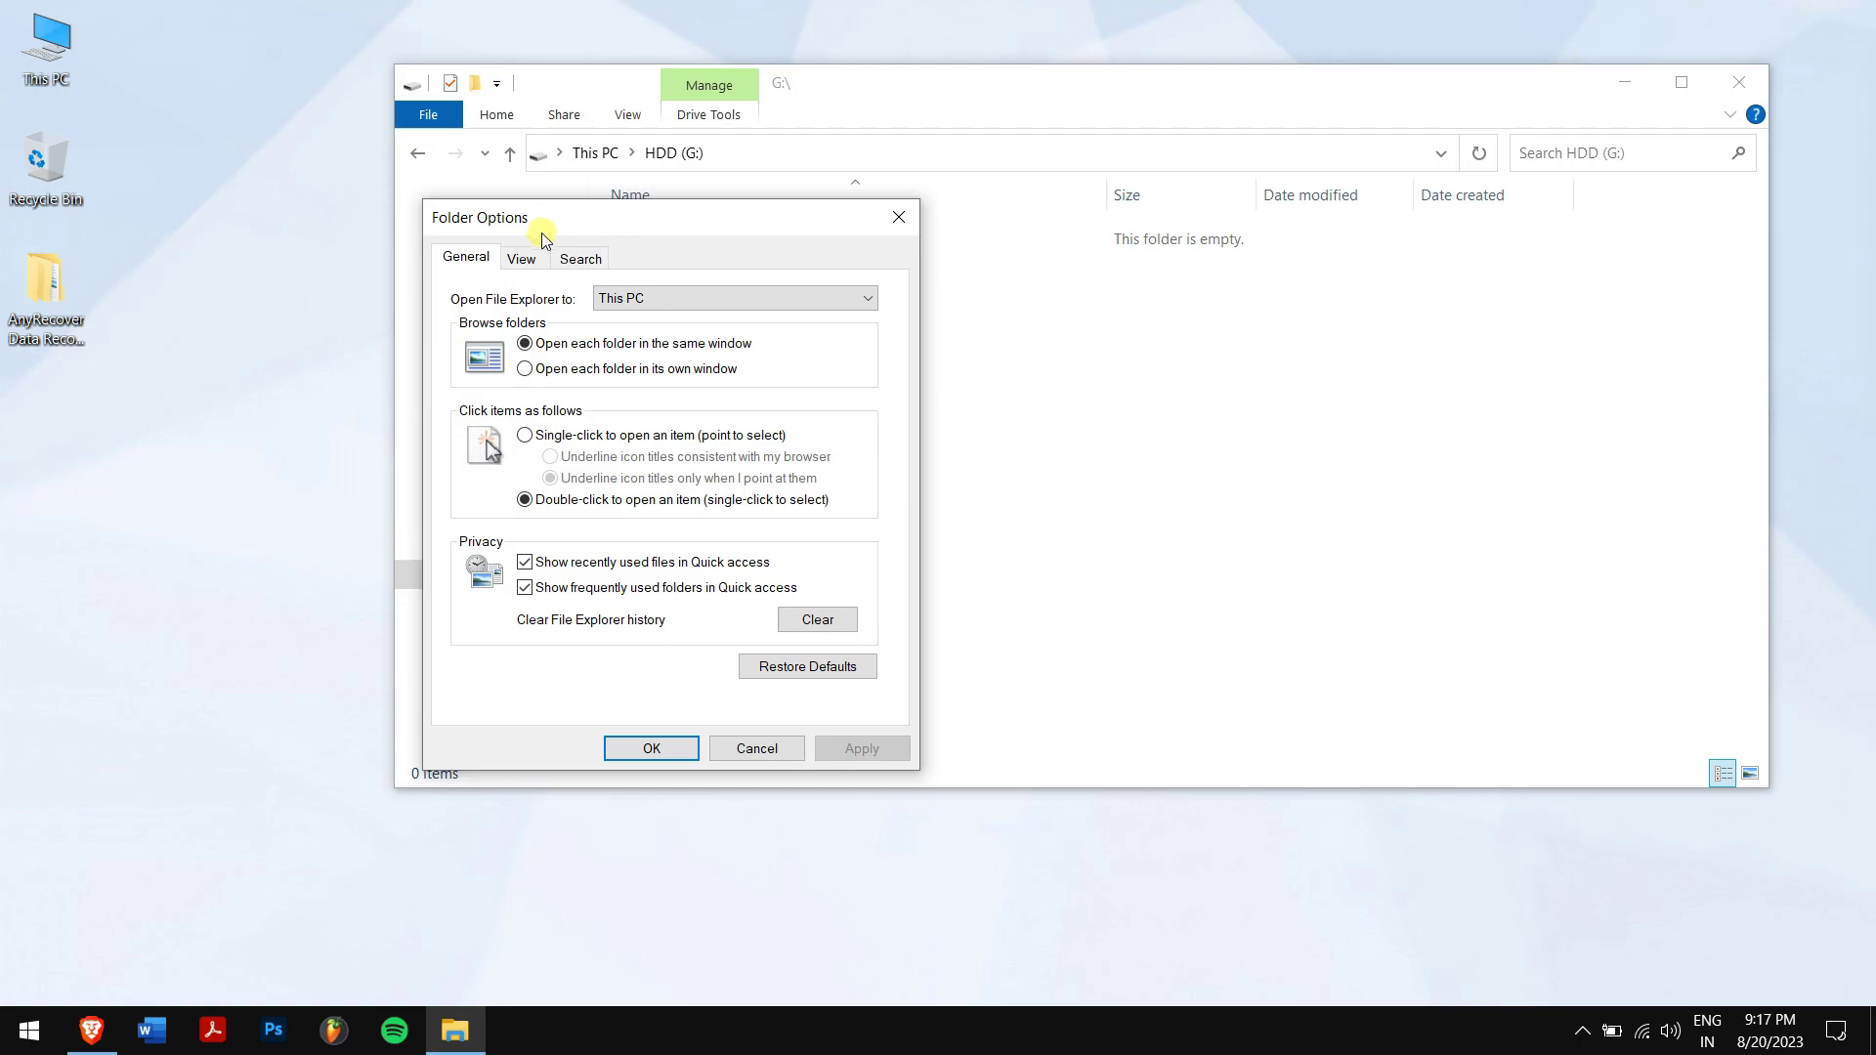
click(526, 259)
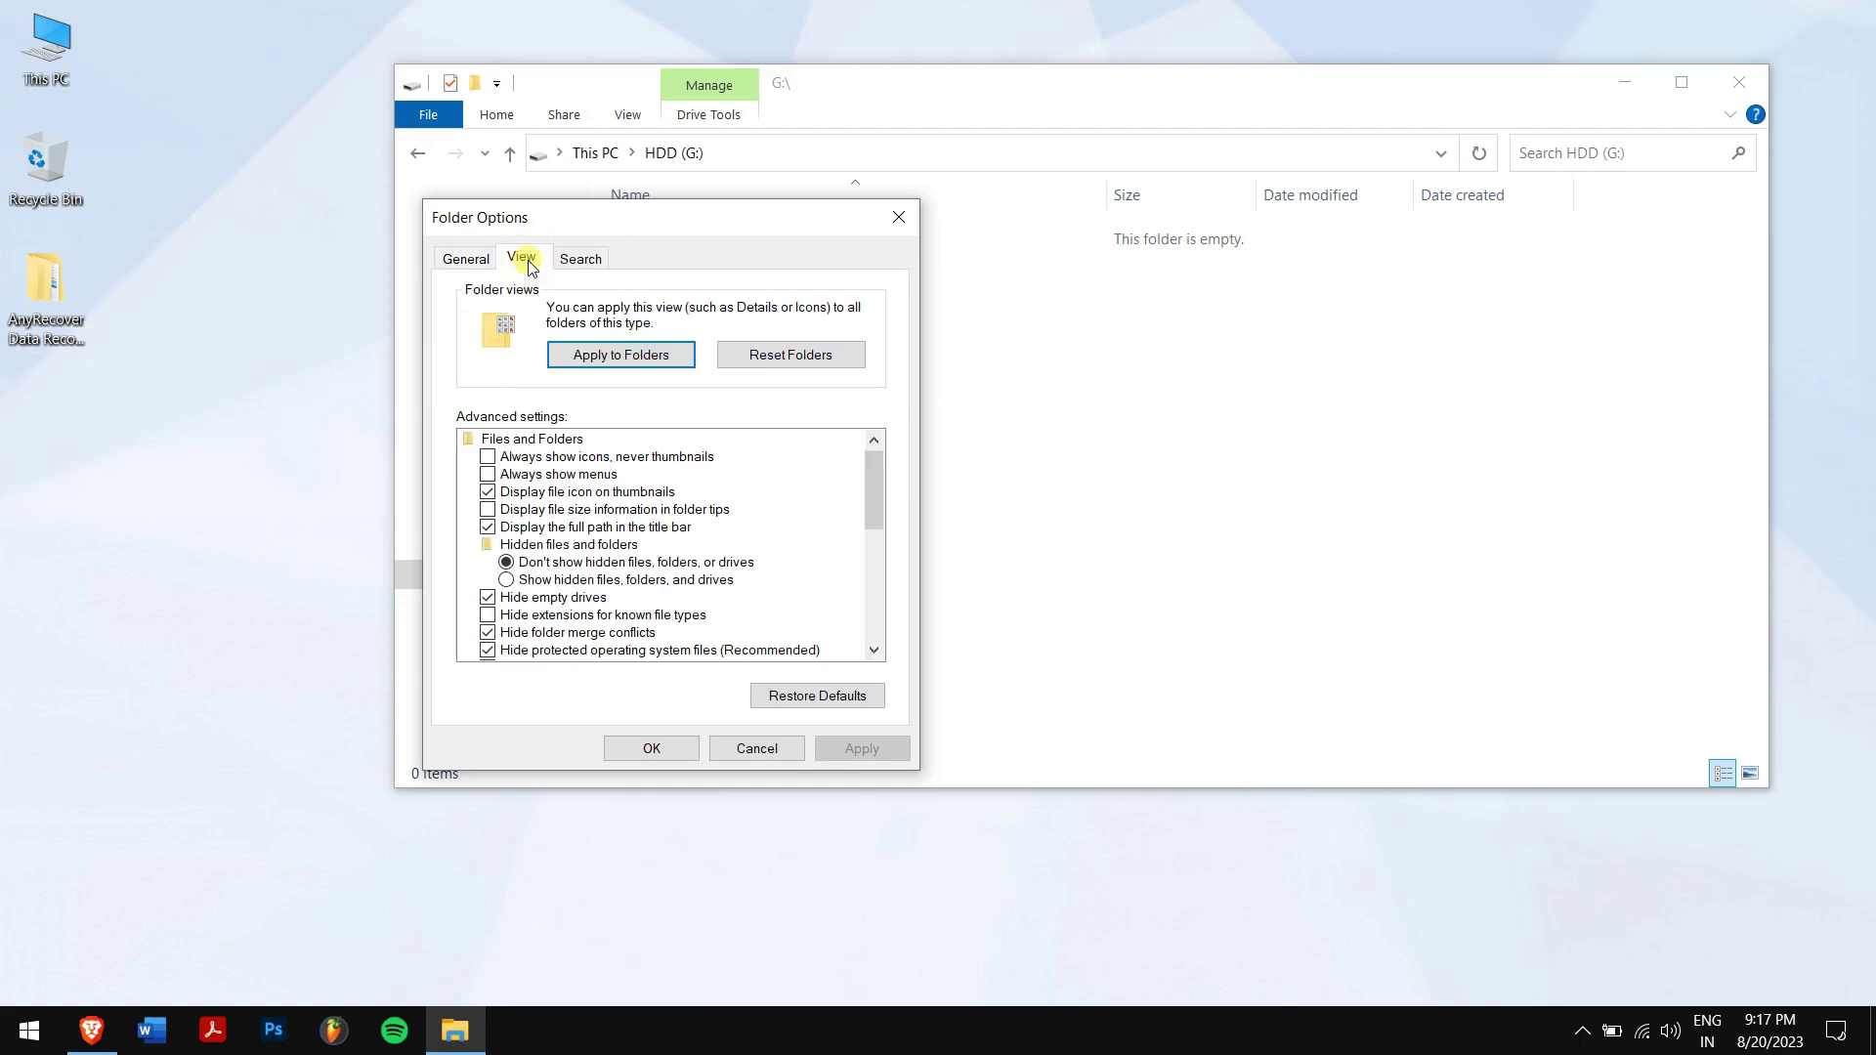
click(669, 582)
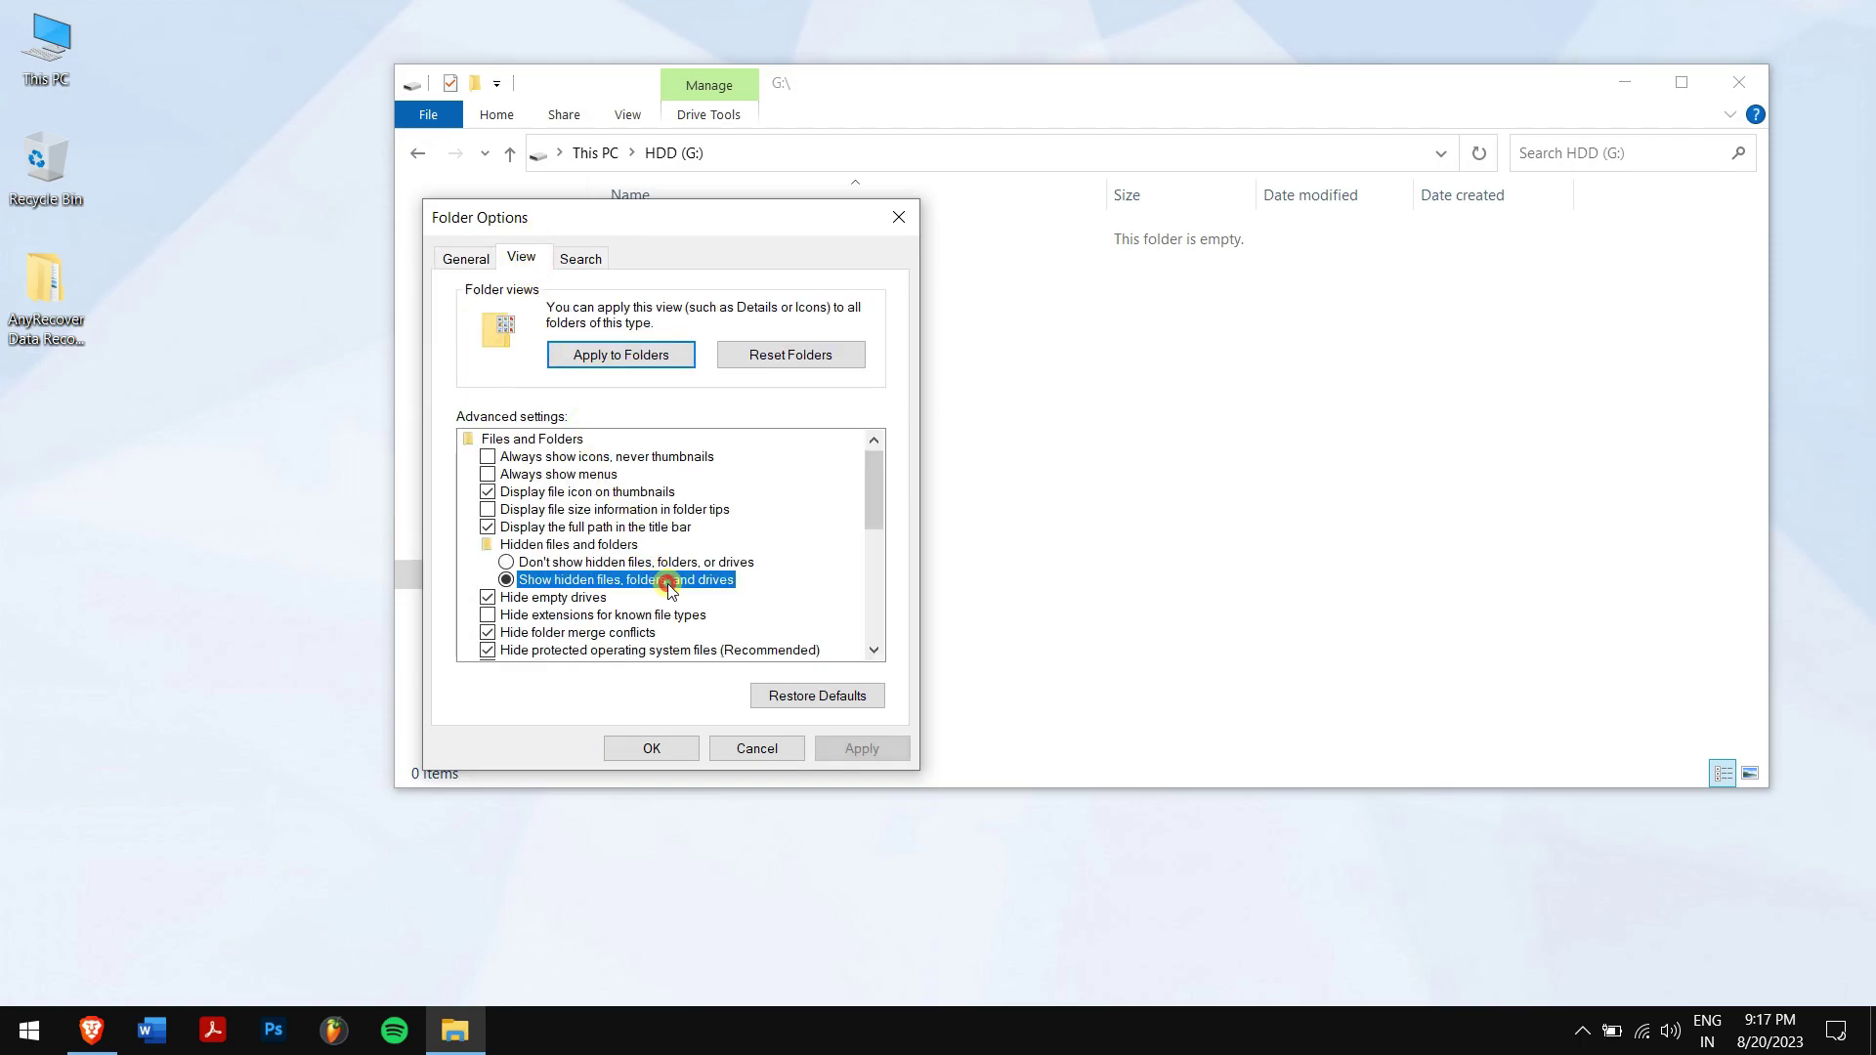
click(650, 749)
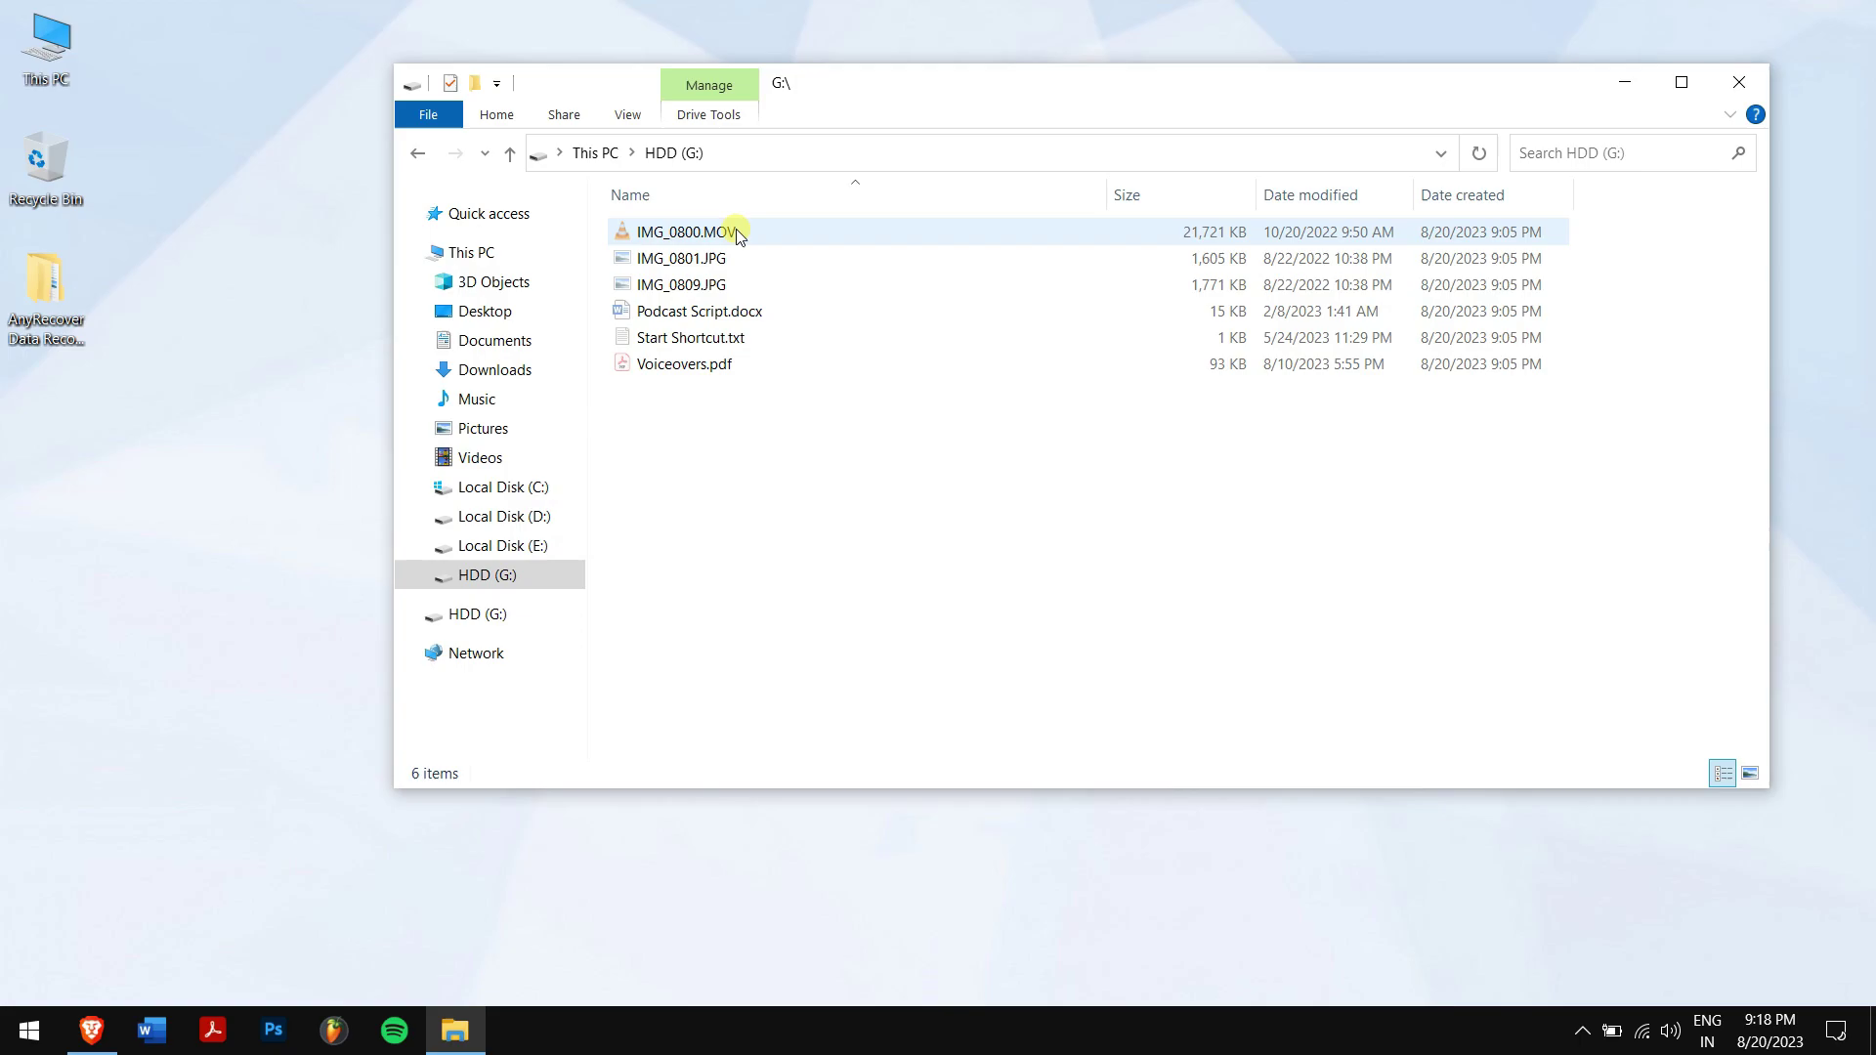
Select all six files, view IMG_0801.JPG in Photo Viewer, then switch to the Brave browser.
drag(774, 370, 648, 196)
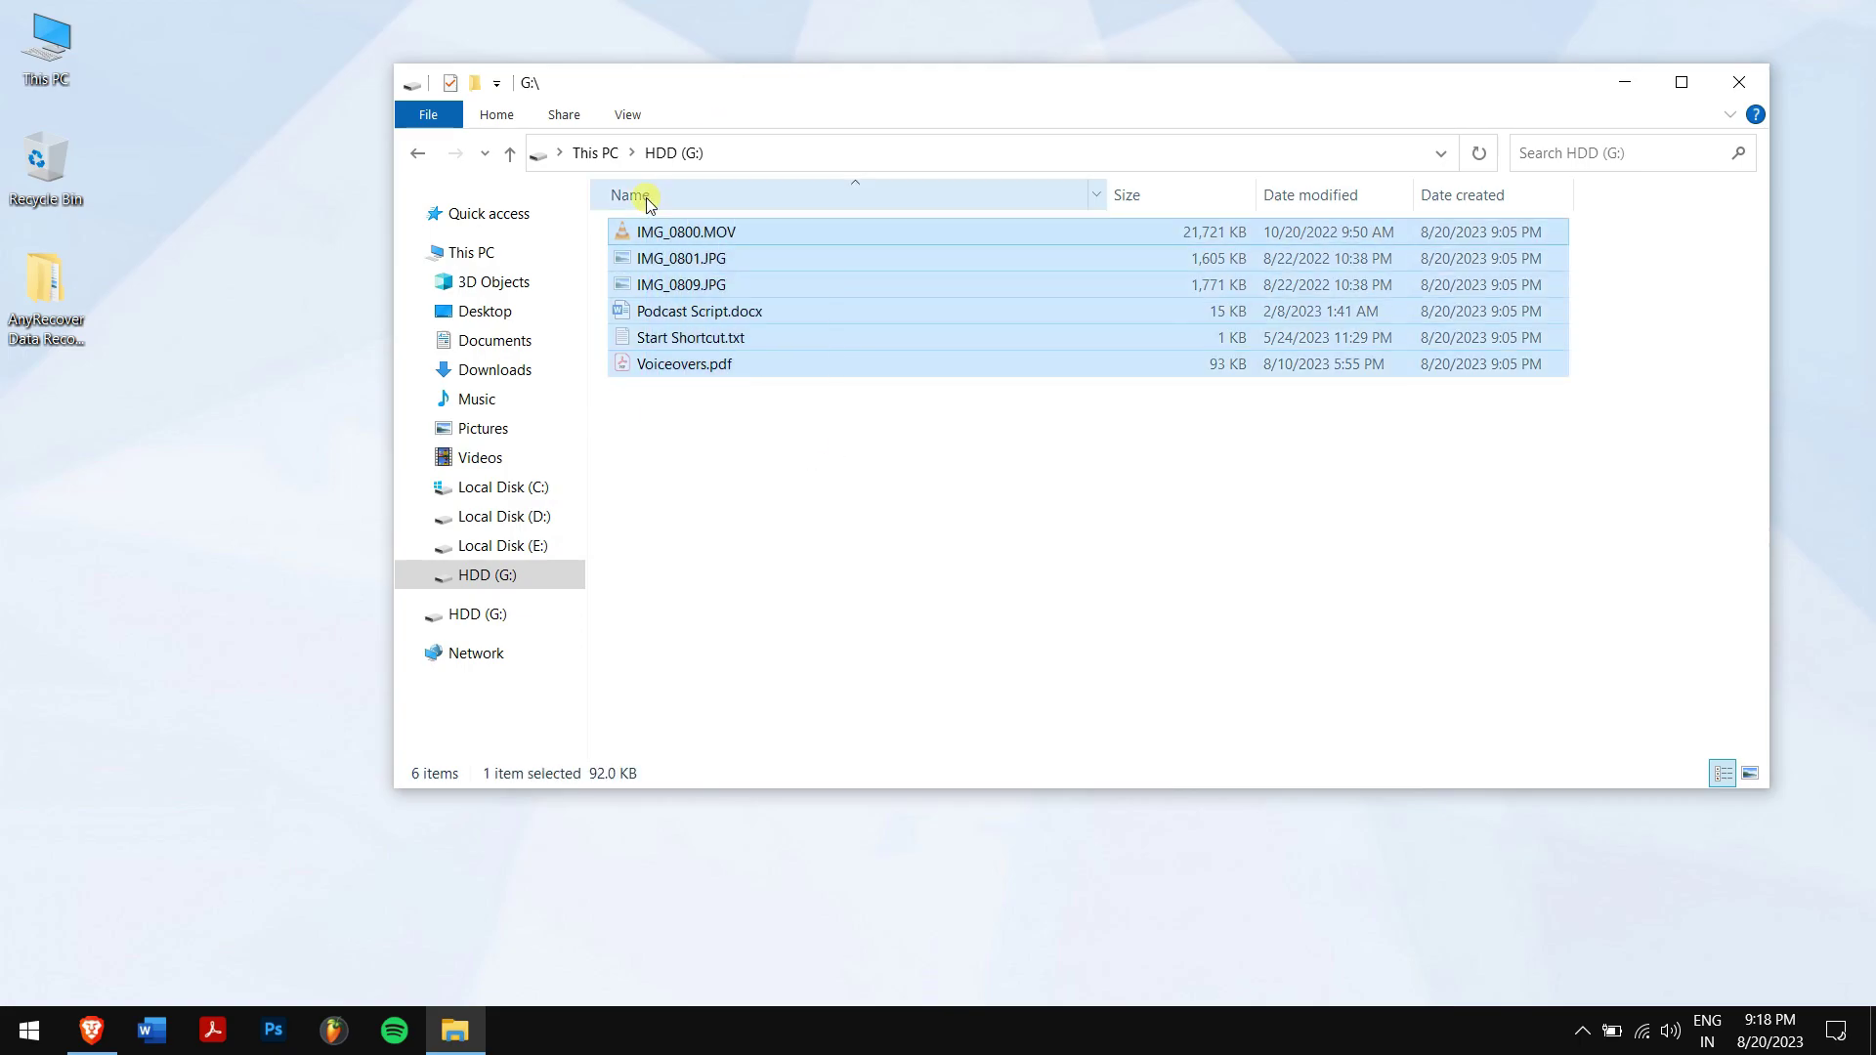
double_click(677, 257)
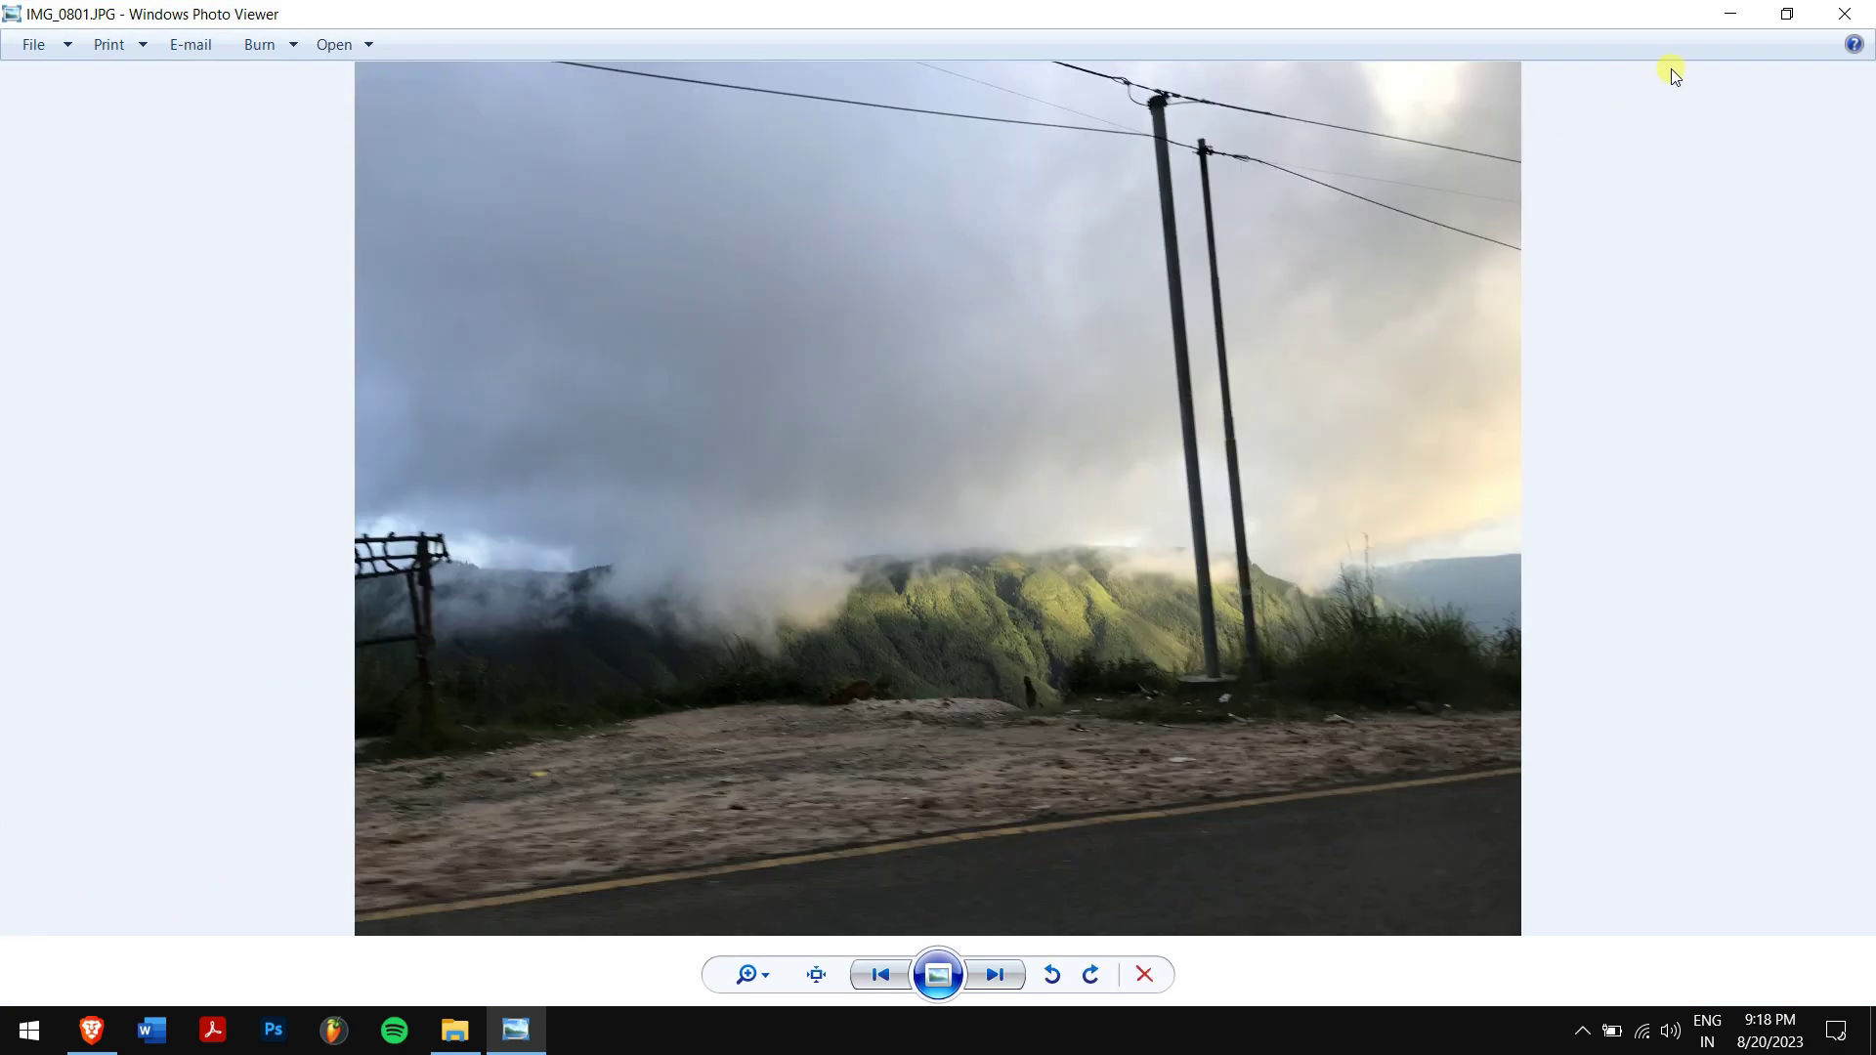
click(1844, 13)
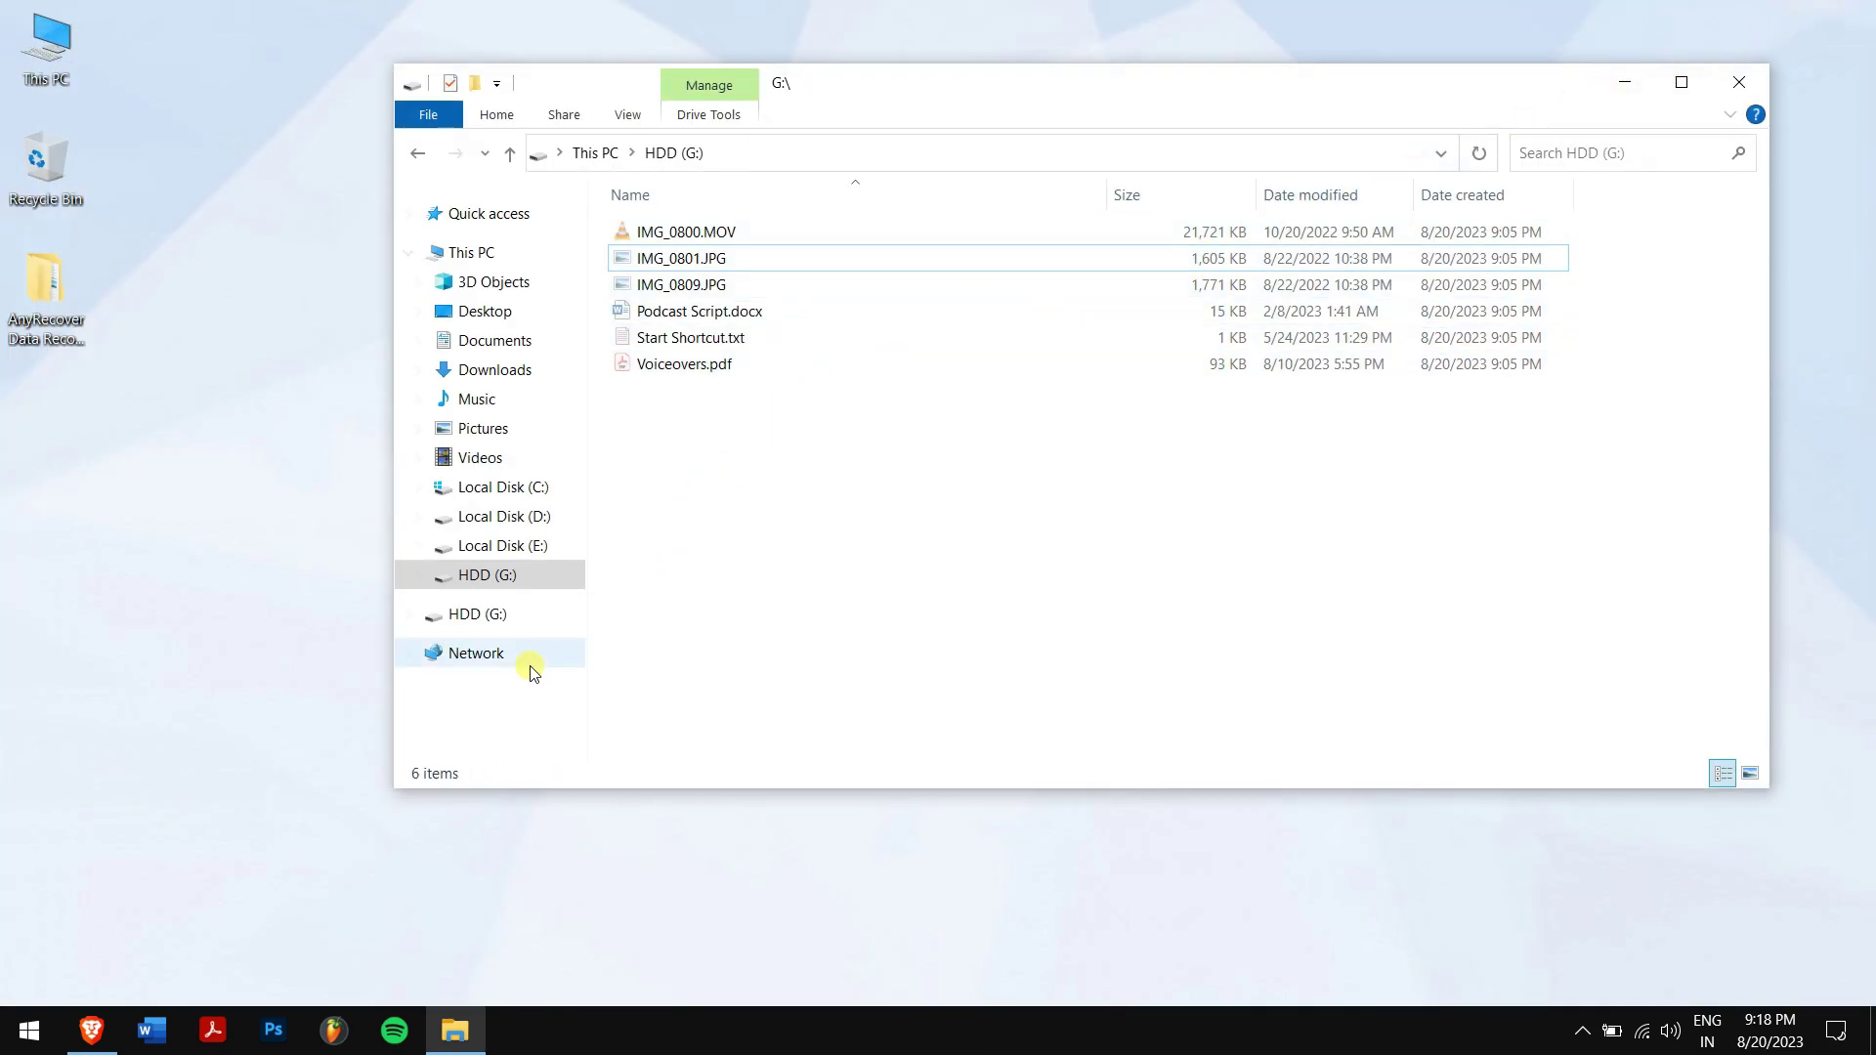
click(91, 1031)
click(181, 885)
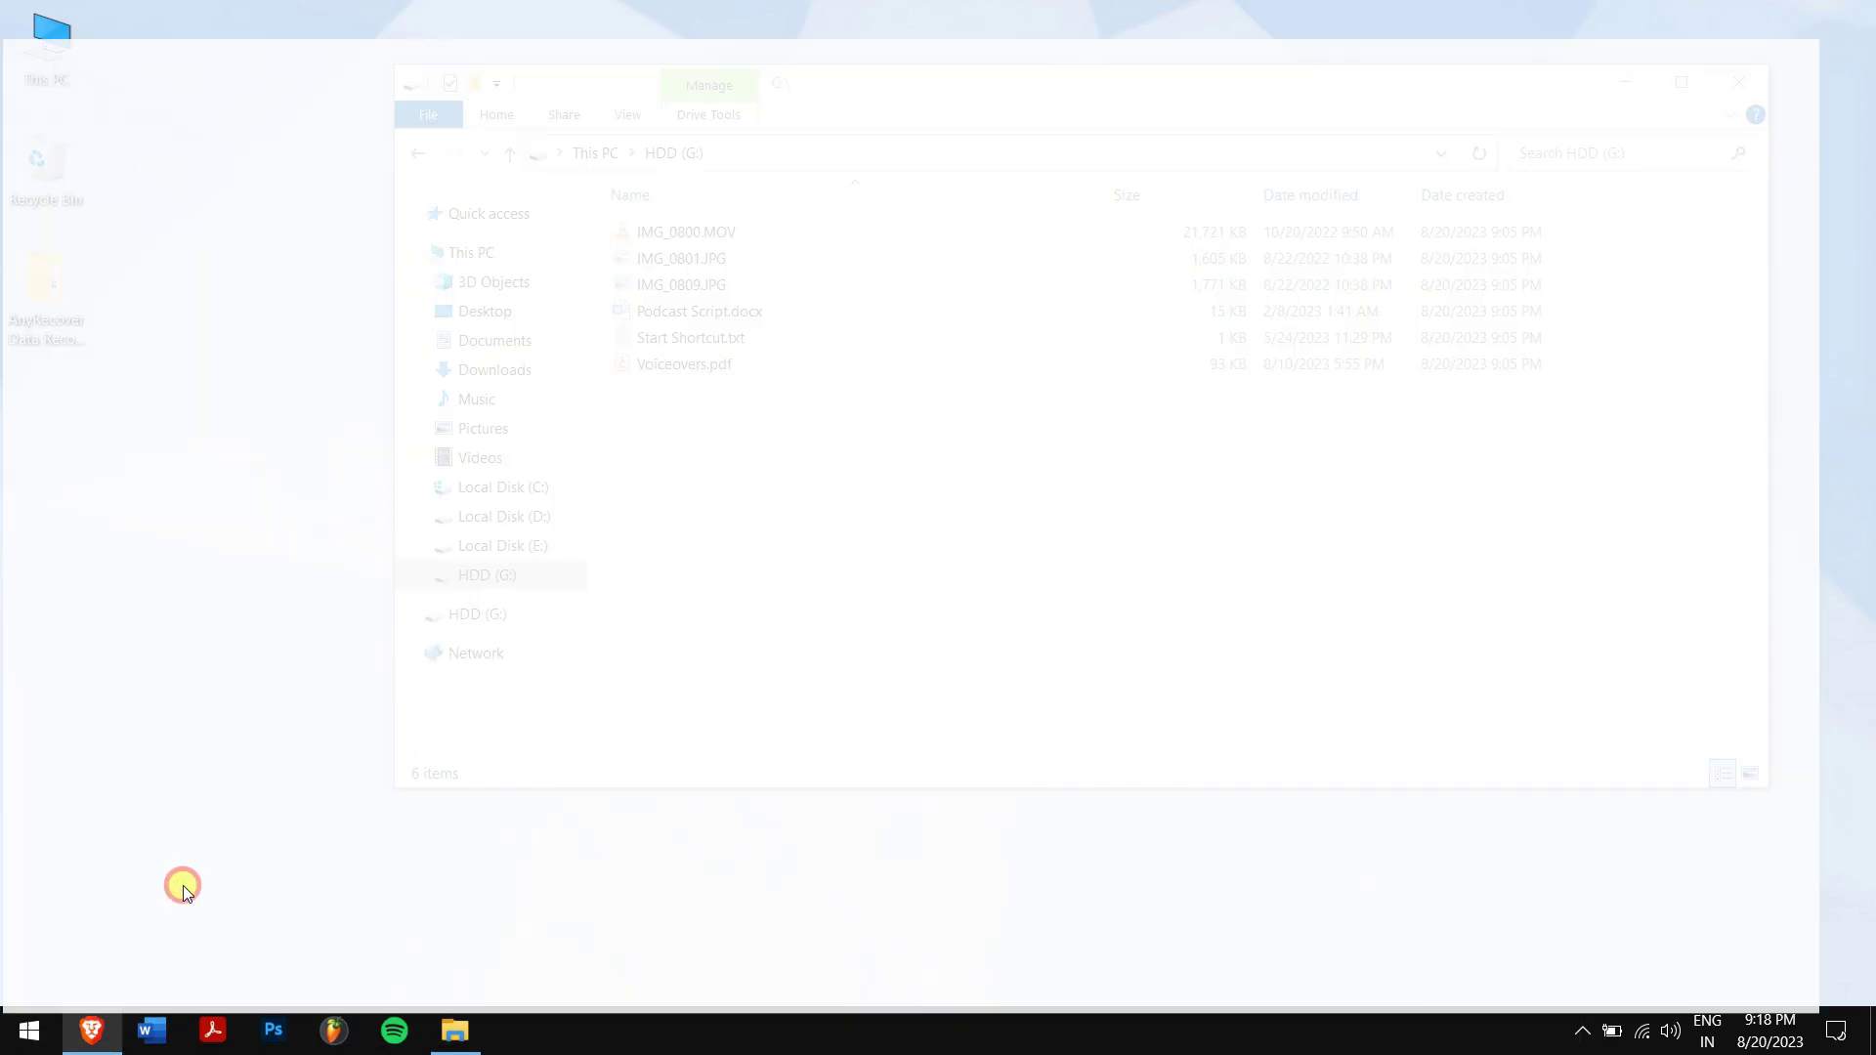
scroll(1052, 437, up, 2)
scroll(1052, 437, up, 3)
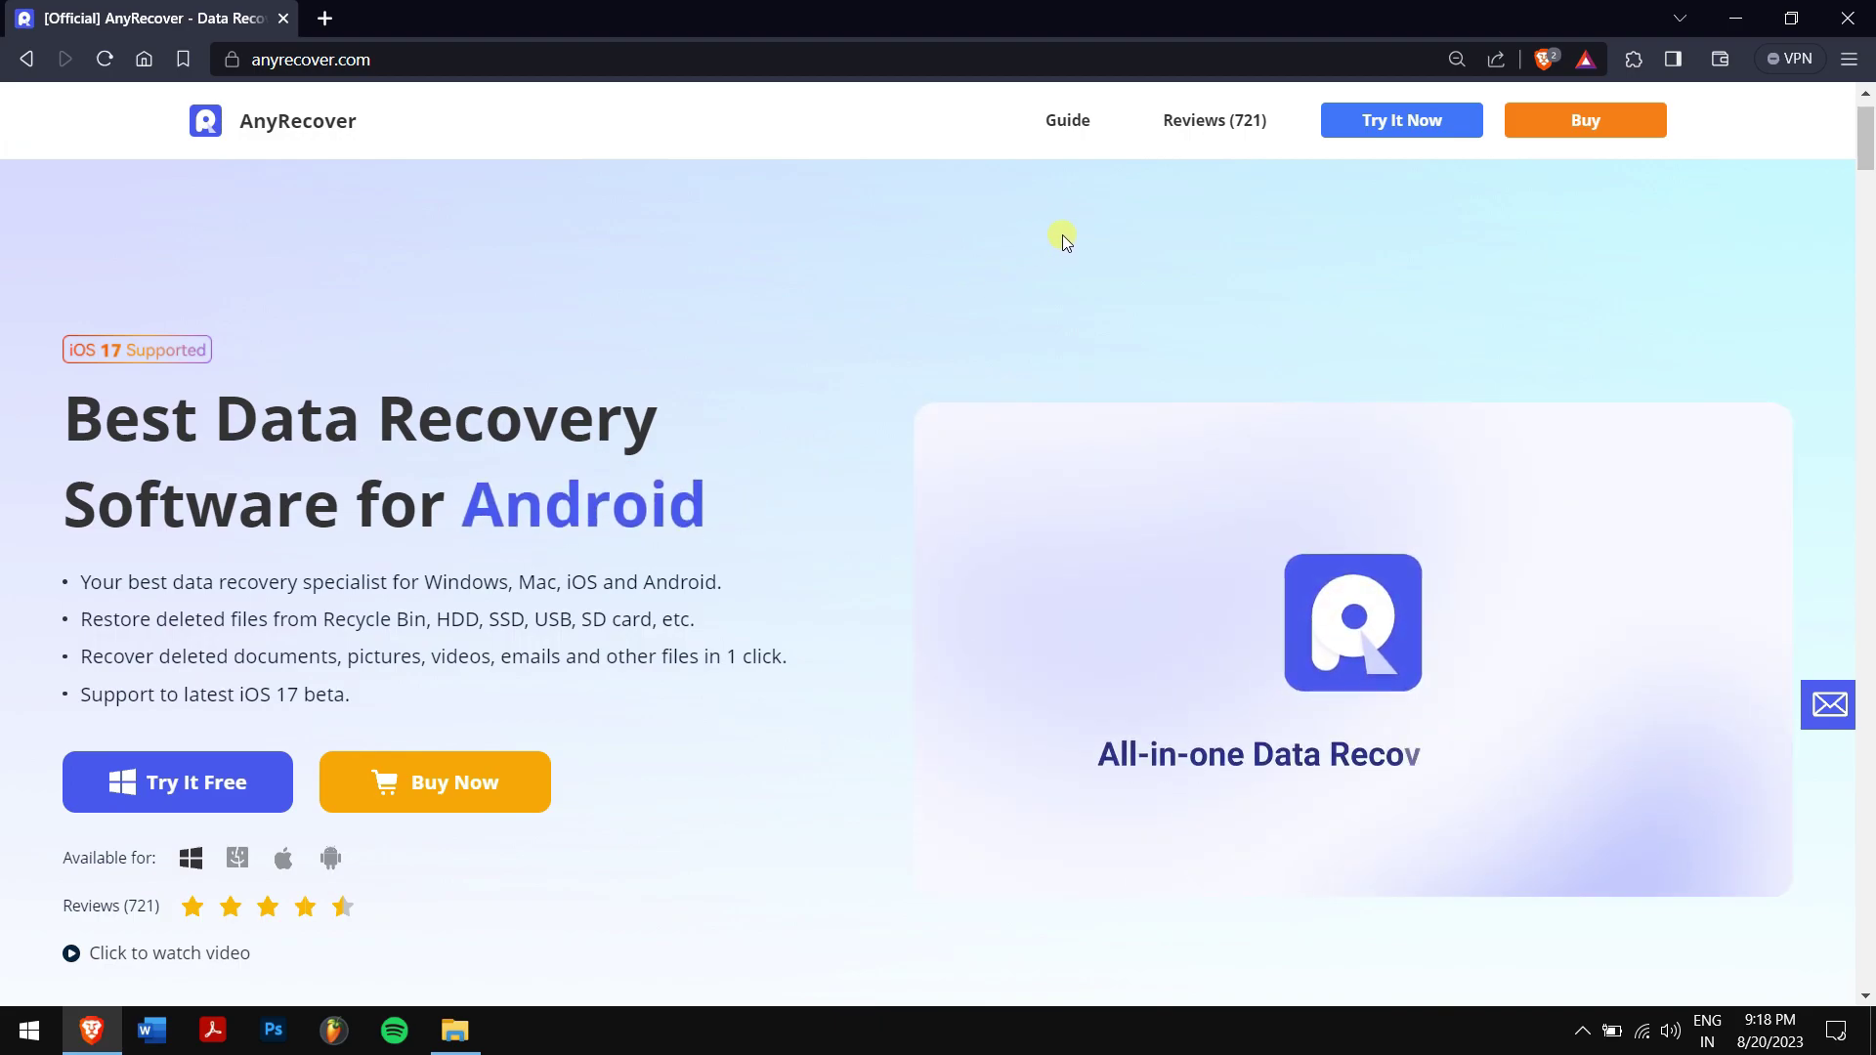
click(1735, 20)
click(910, 461)
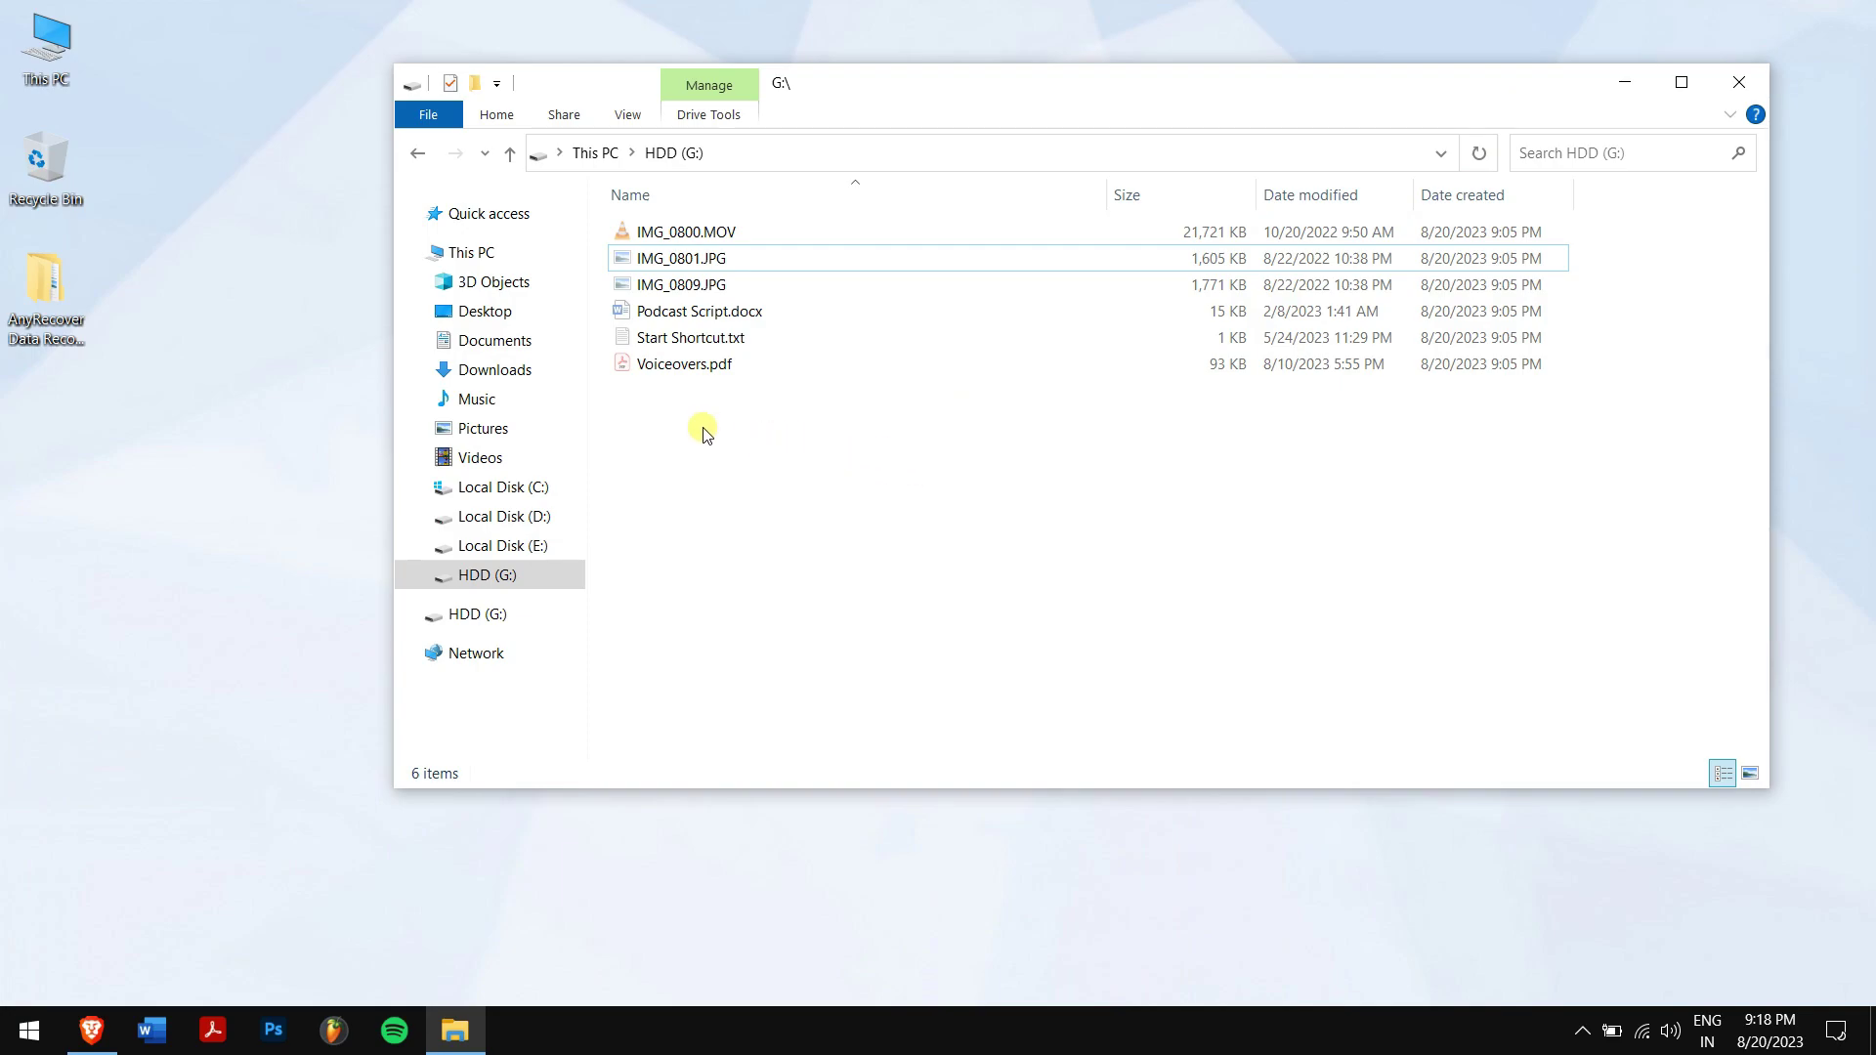
mouse_move(490, 410)
click(756, 409)
drag(755, 409, 692, 232)
right_click(694, 232)
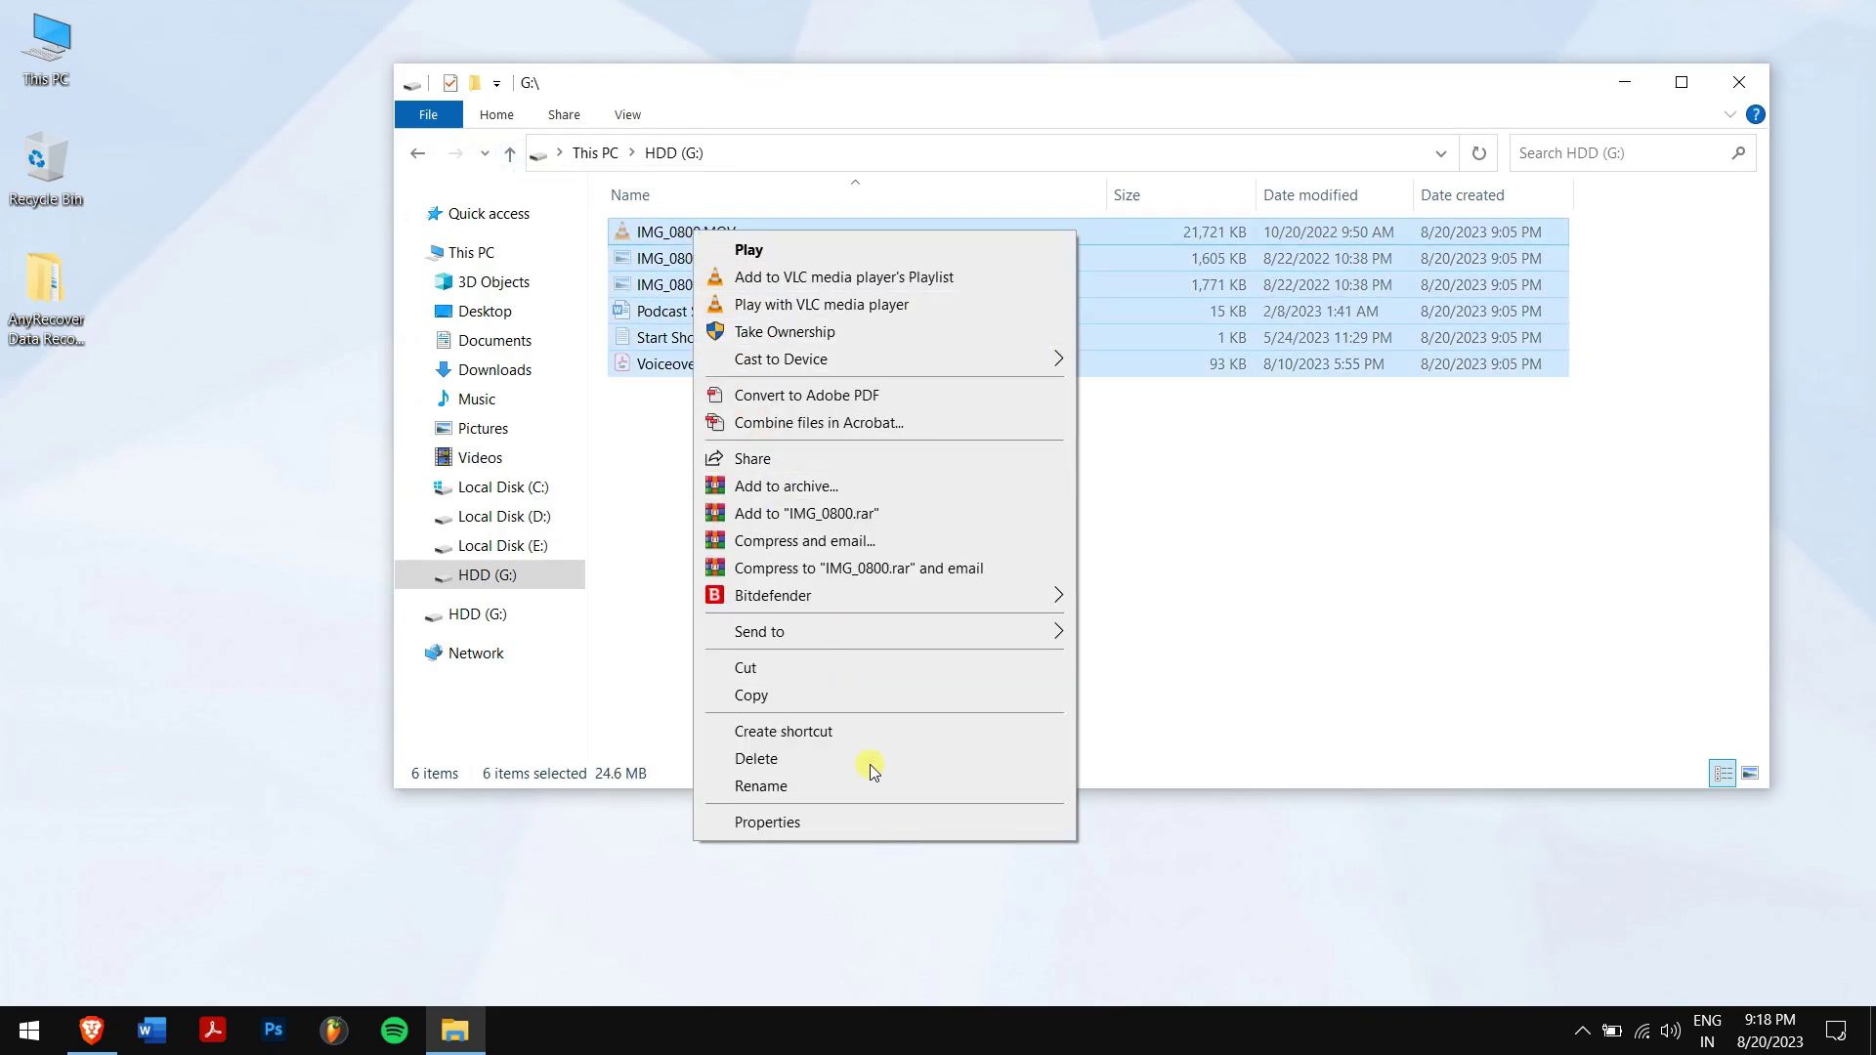
click(902, 826)
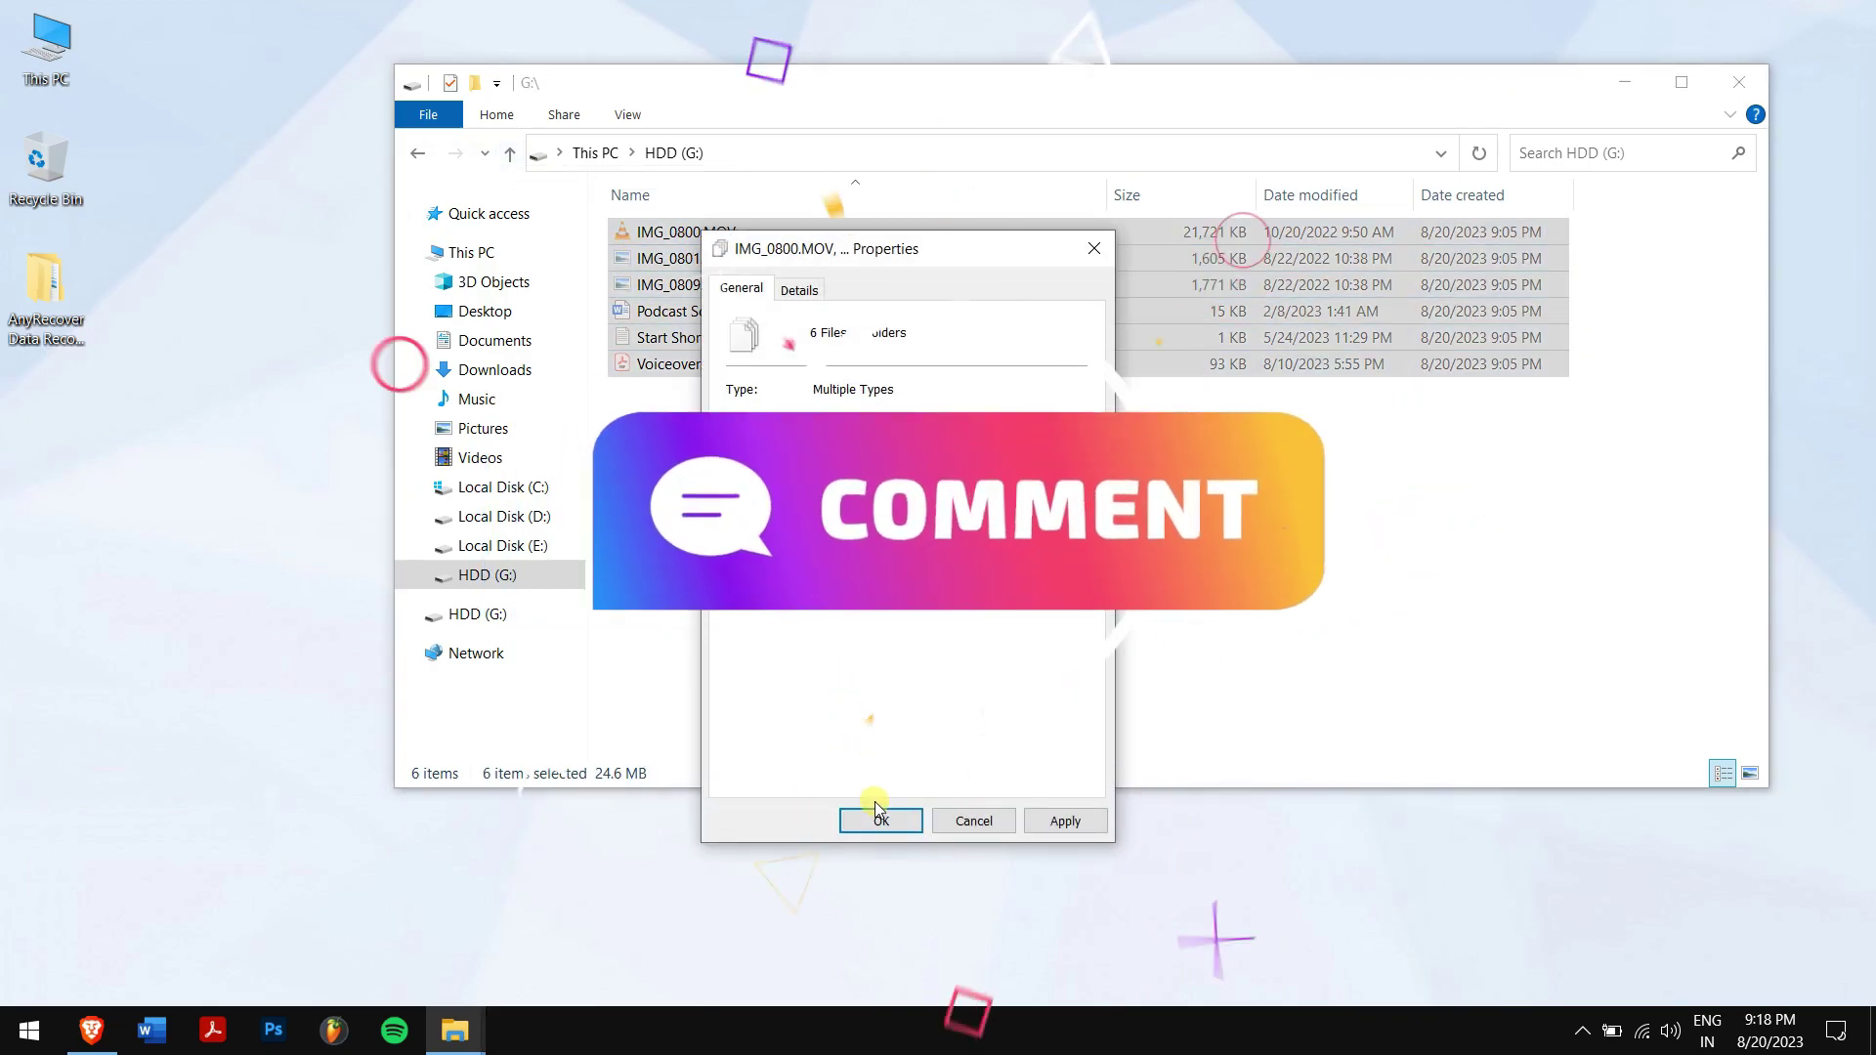
click(876, 801)
click(805, 625)
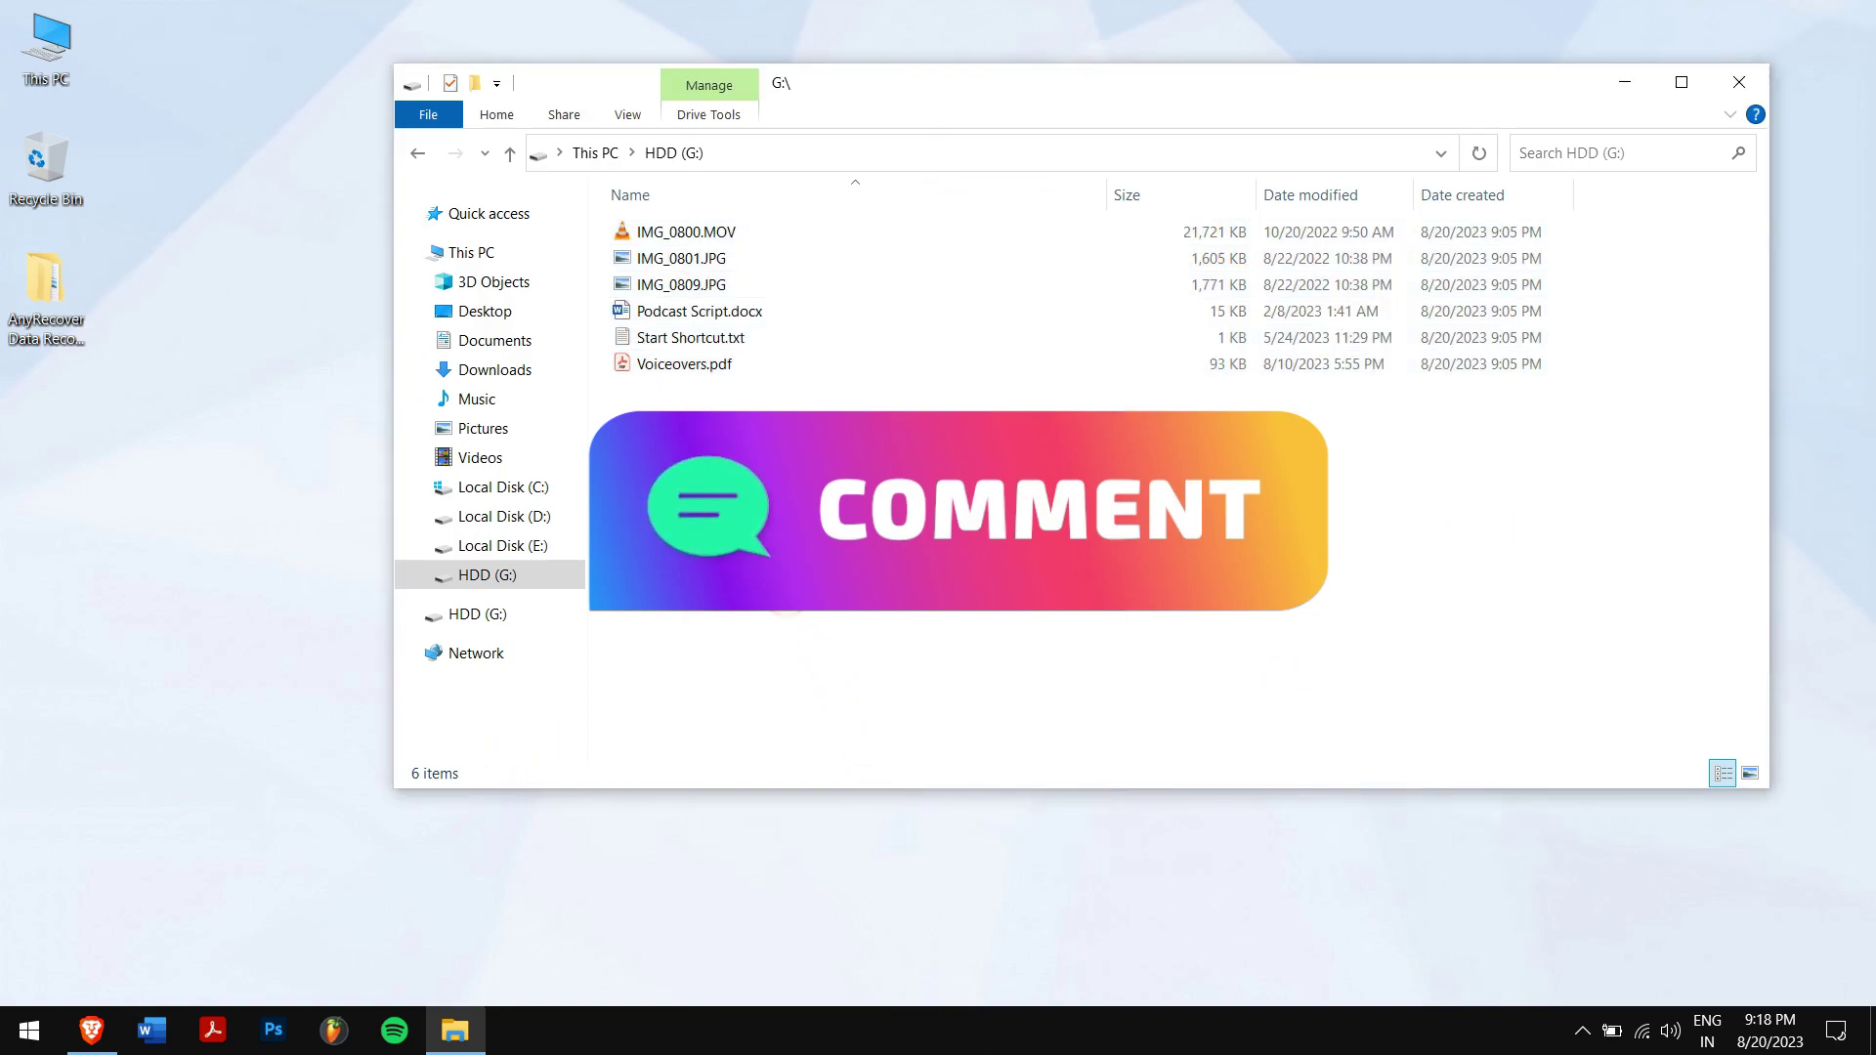